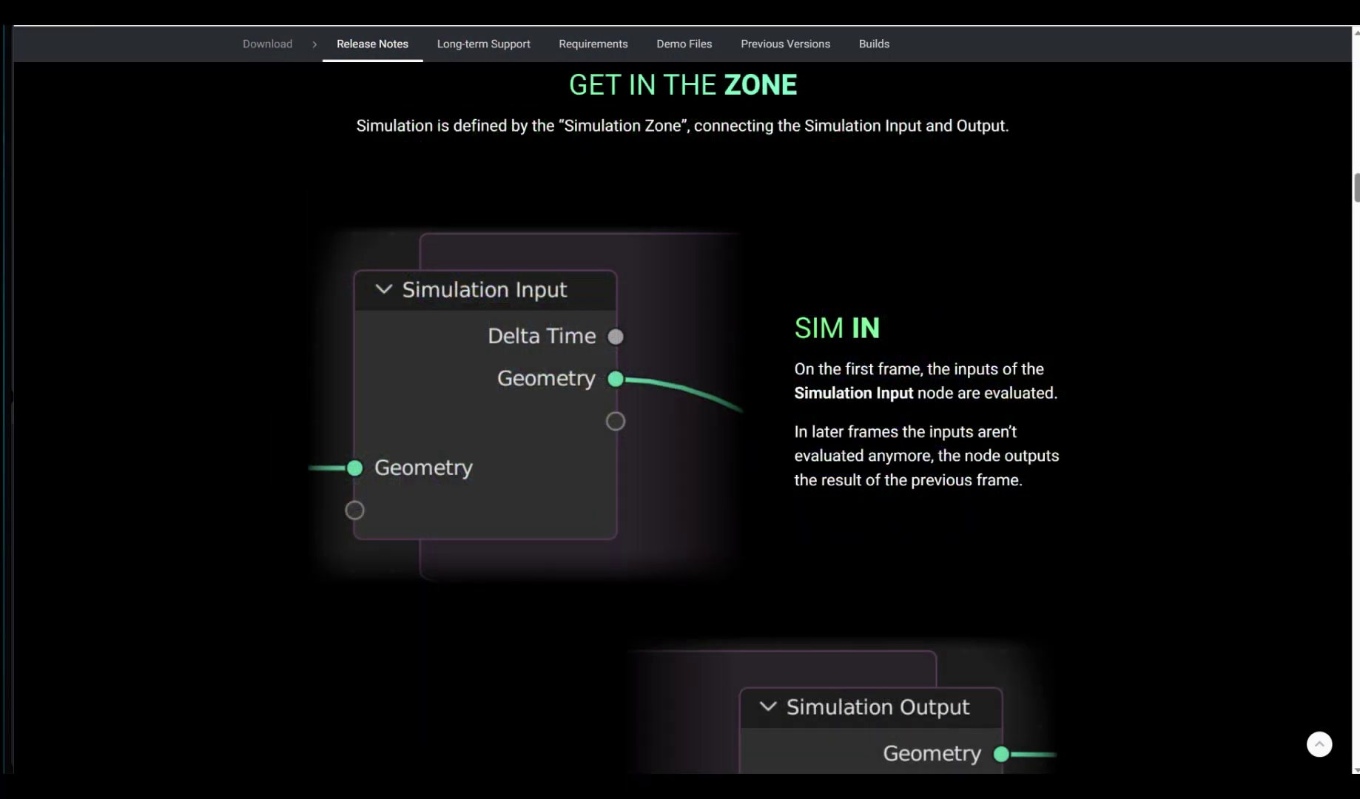
pyautogui.scroll(-5, 680, 425)
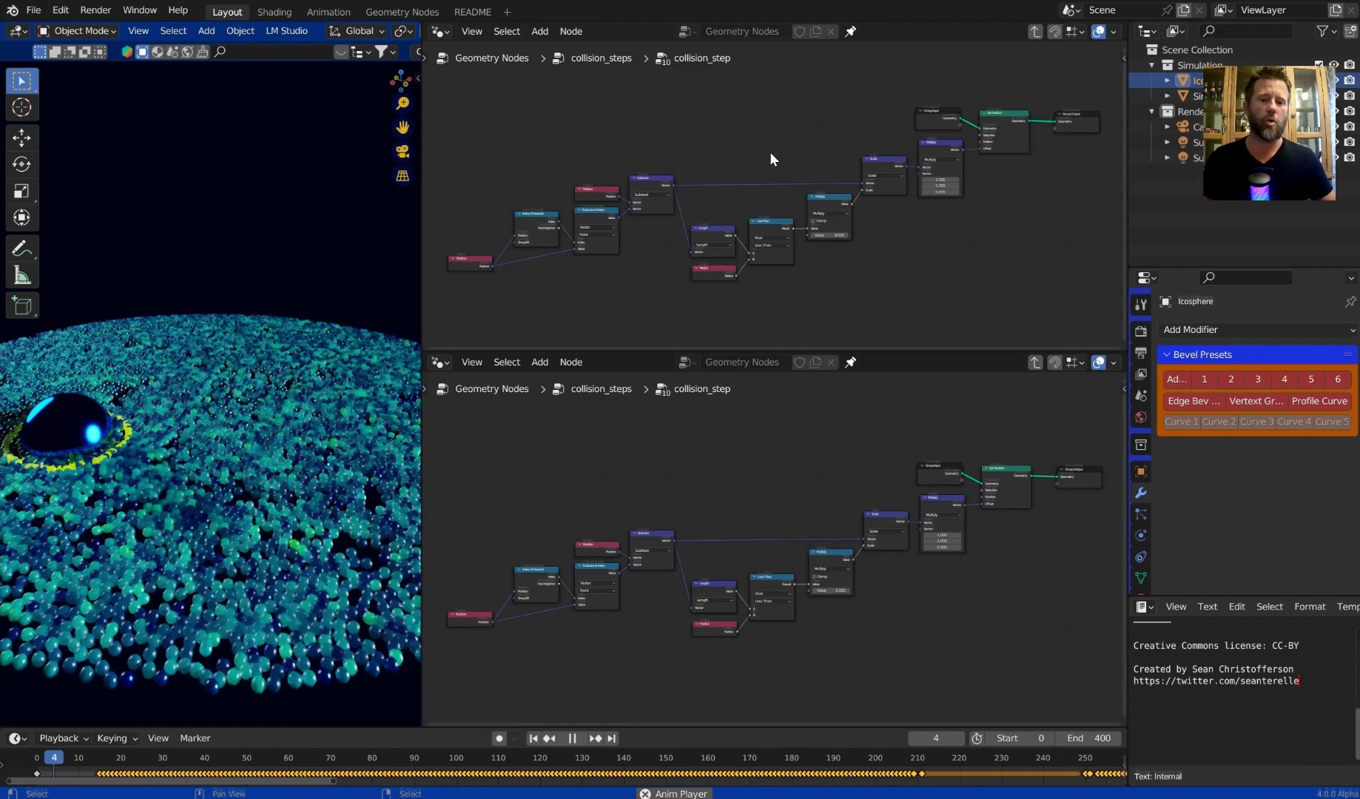
pyautogui.scroll(1, 770, 153)
pyautogui.scroll(2, 758, 156)
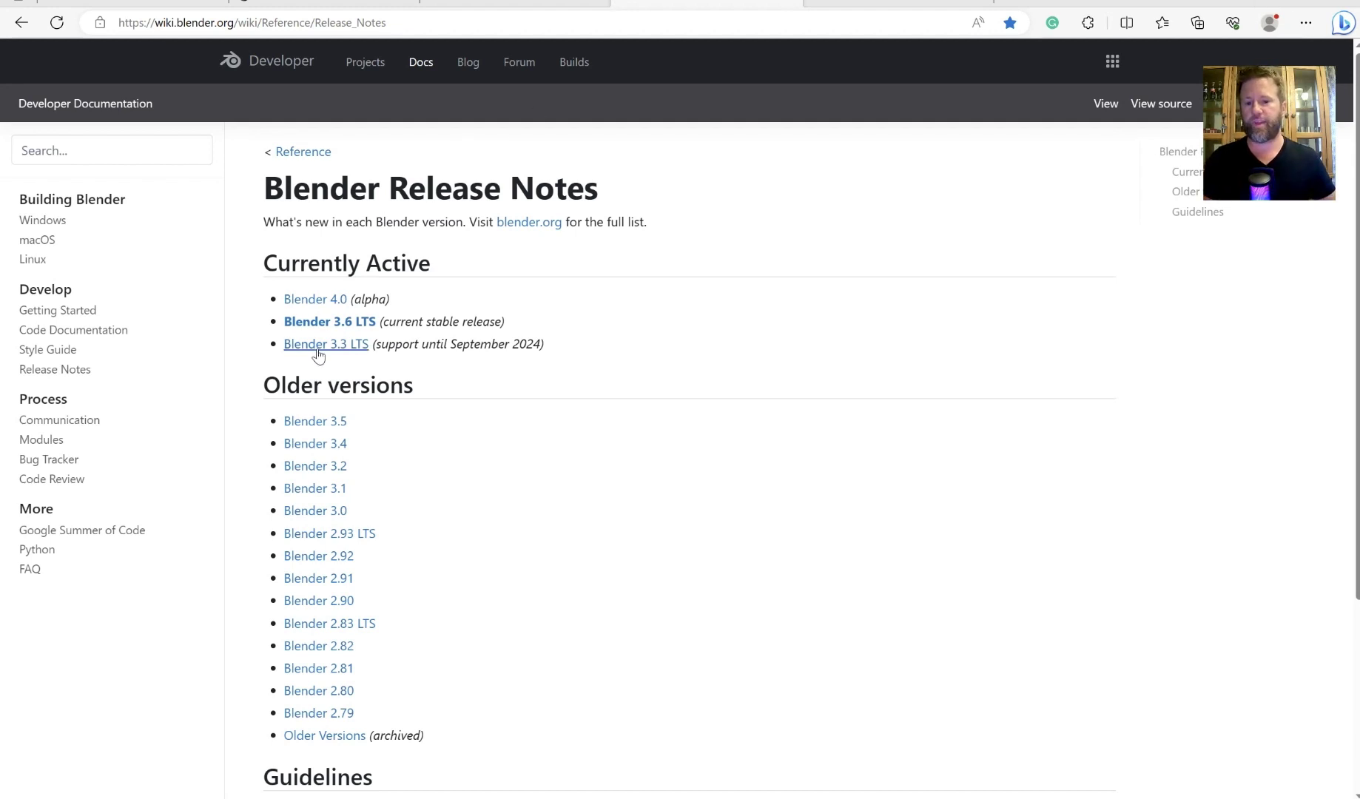
# - Open the Blender 4.0 release notes and highlight the Compatibility bullet list while reading it
pyautogui.click(325, 301)
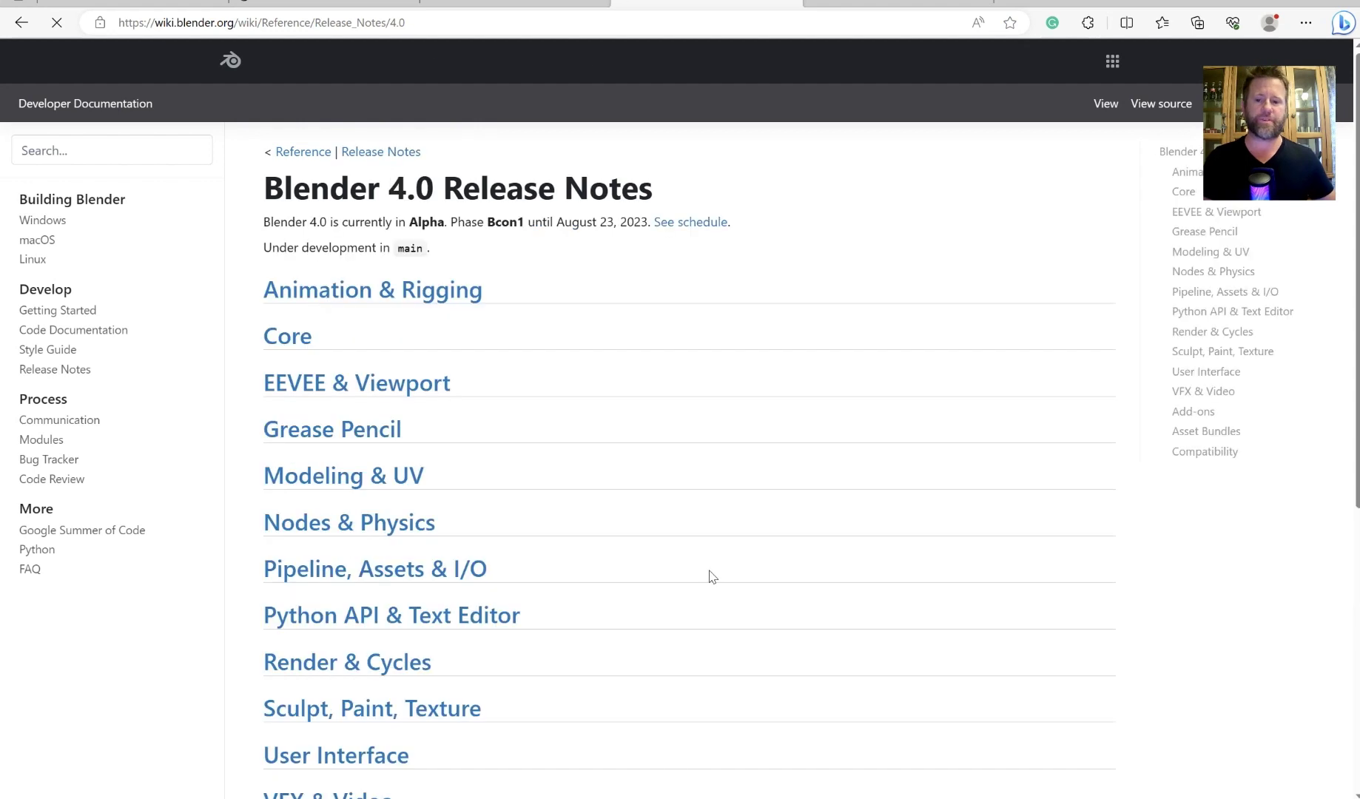
pyautogui.scroll(-5, 708, 574)
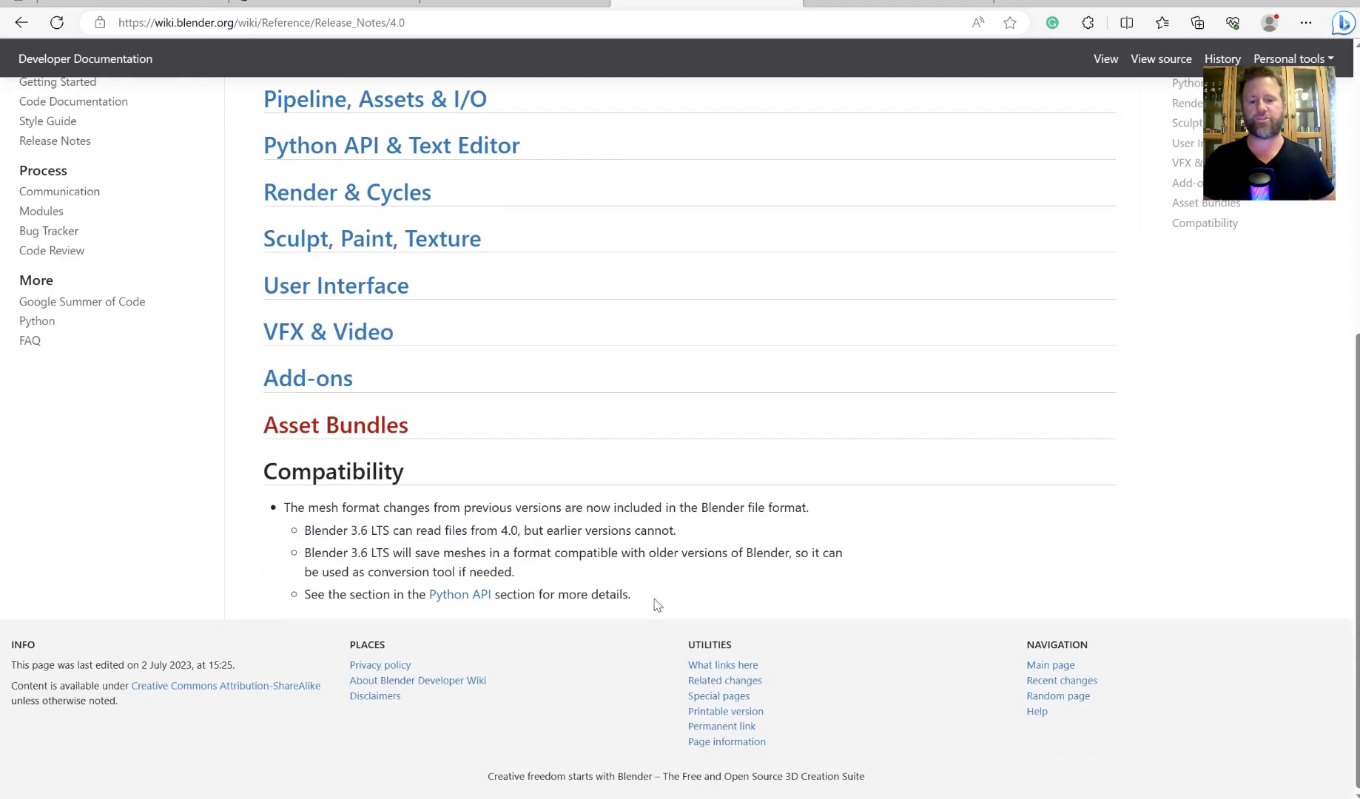
pyautogui.moveTo(650, 601); pyautogui.dragTo(228, 507)
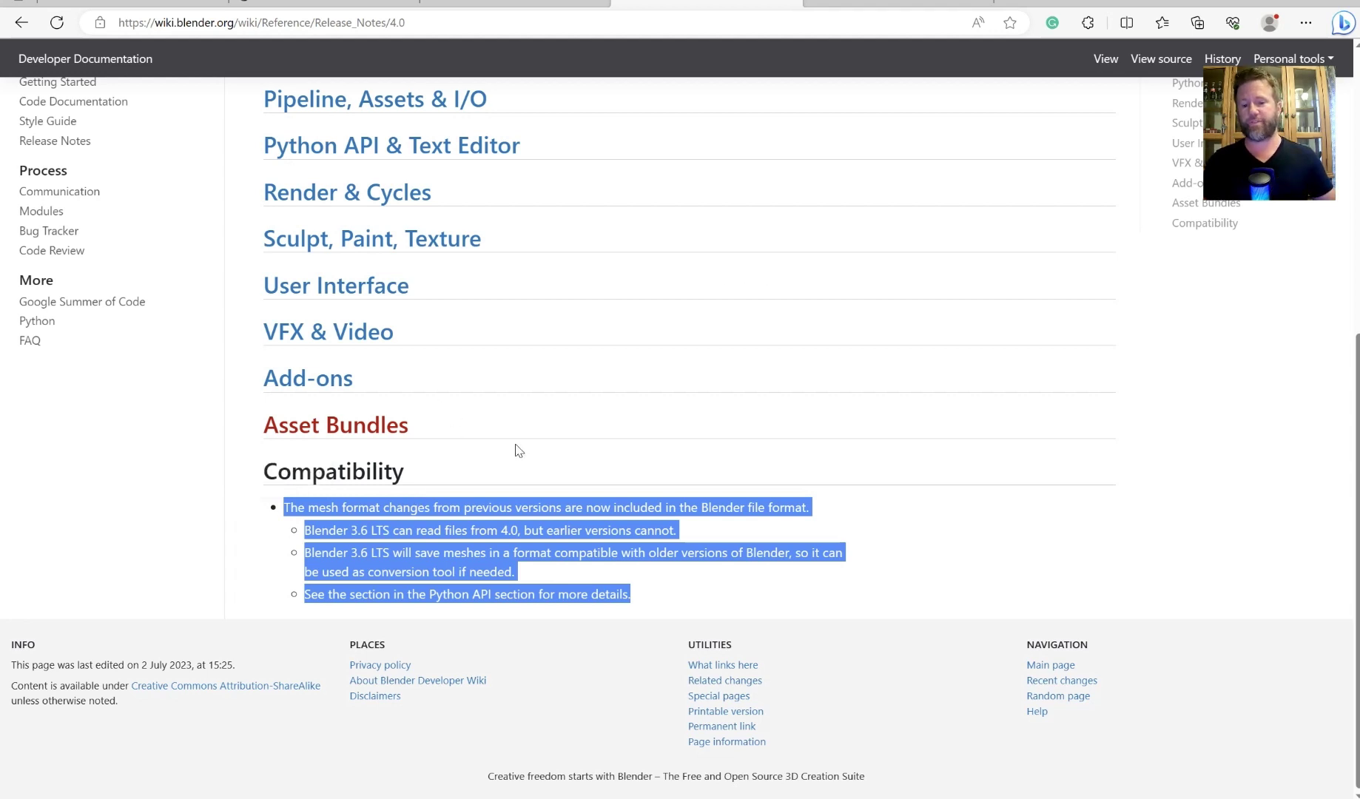
pyautogui.click(818, 443)
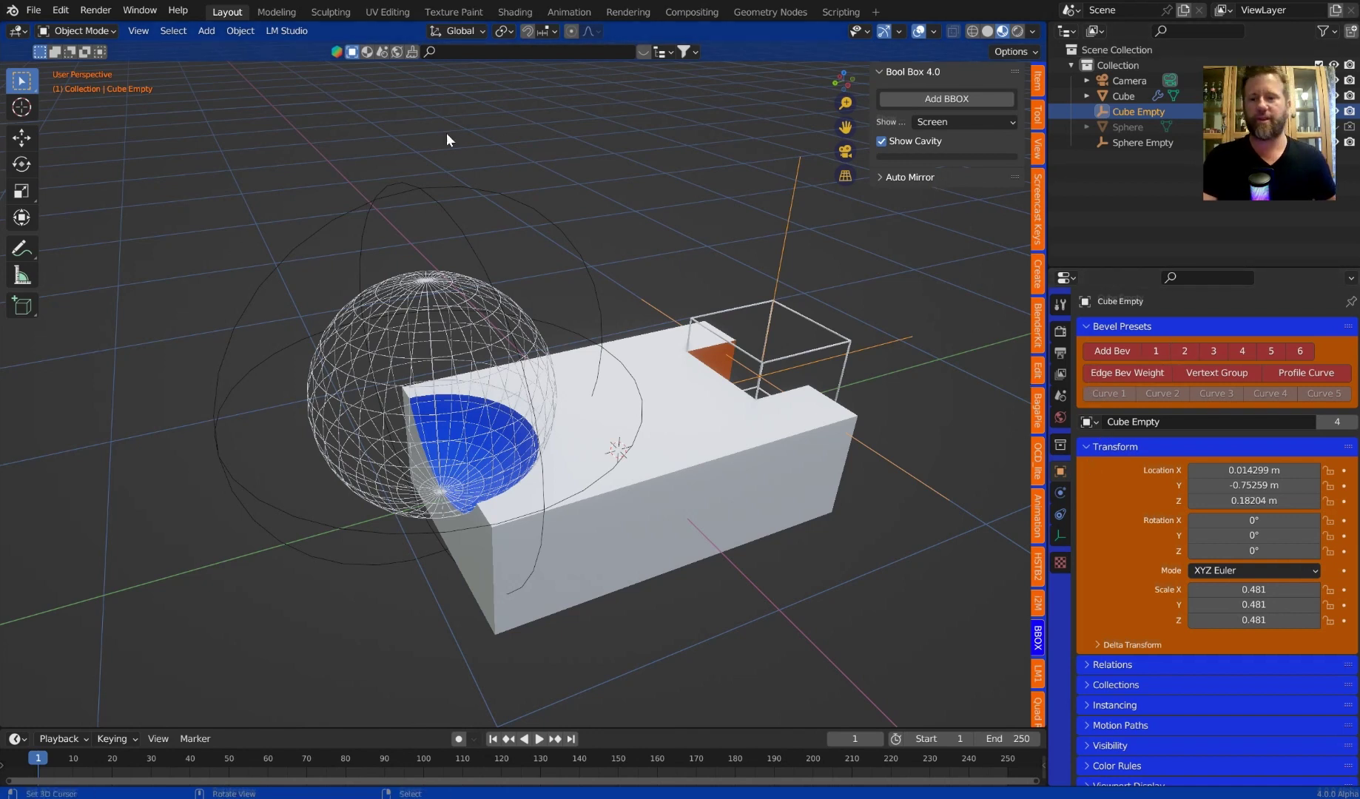
# - In Preferences > Experimental, tick Node Panels, Rotation Socket, Node Group Operators, Grease Pencil 3.0, Overlay Next
pyautogui.click(61, 10)
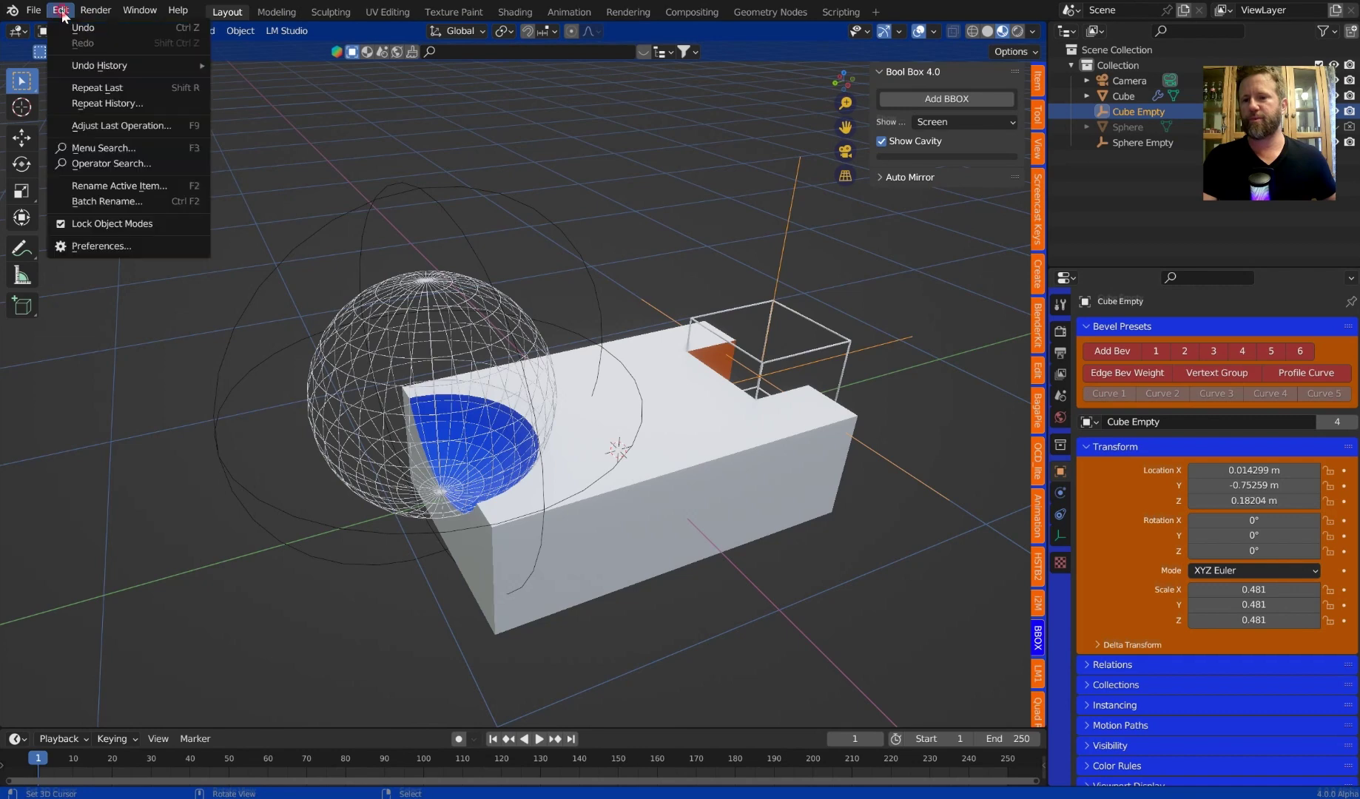
pyautogui.click(109, 250)
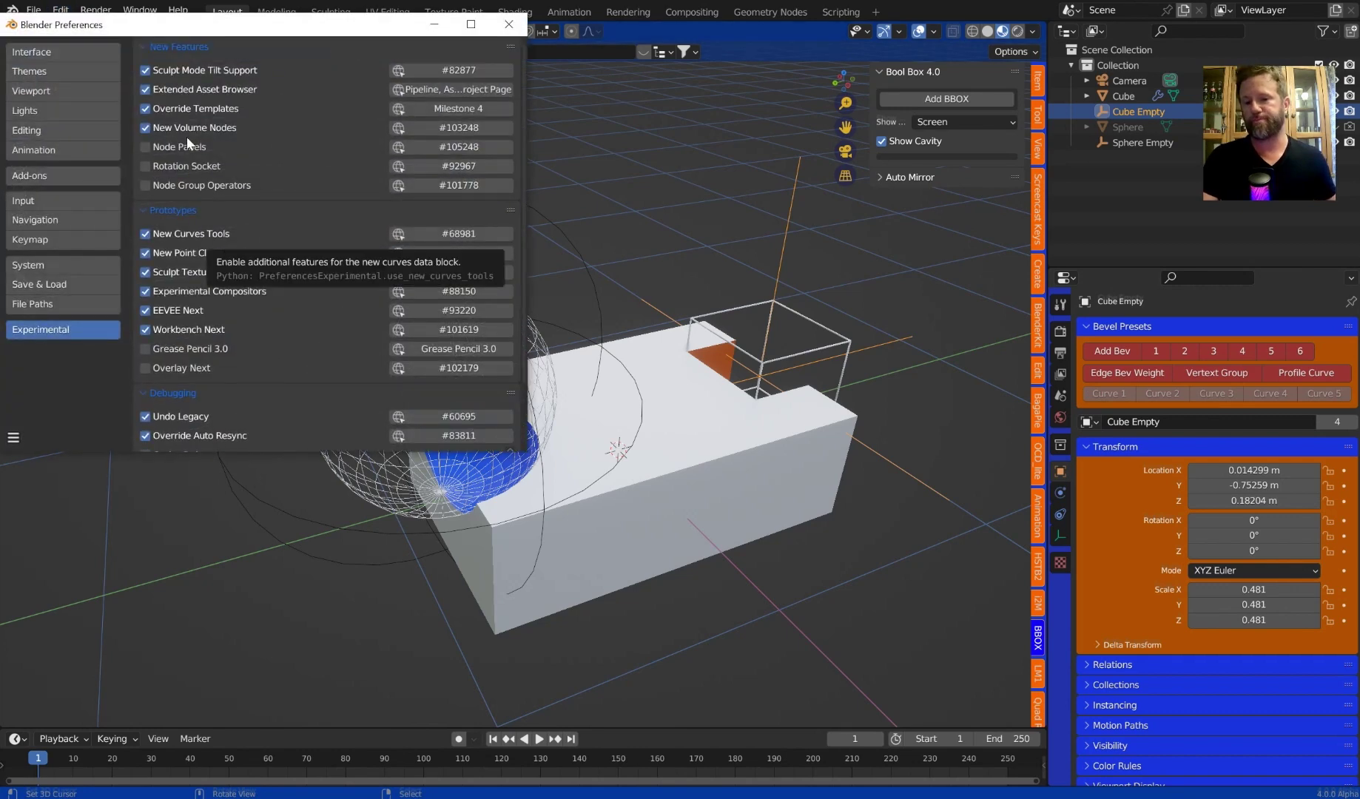
pyautogui.click(48, 53)
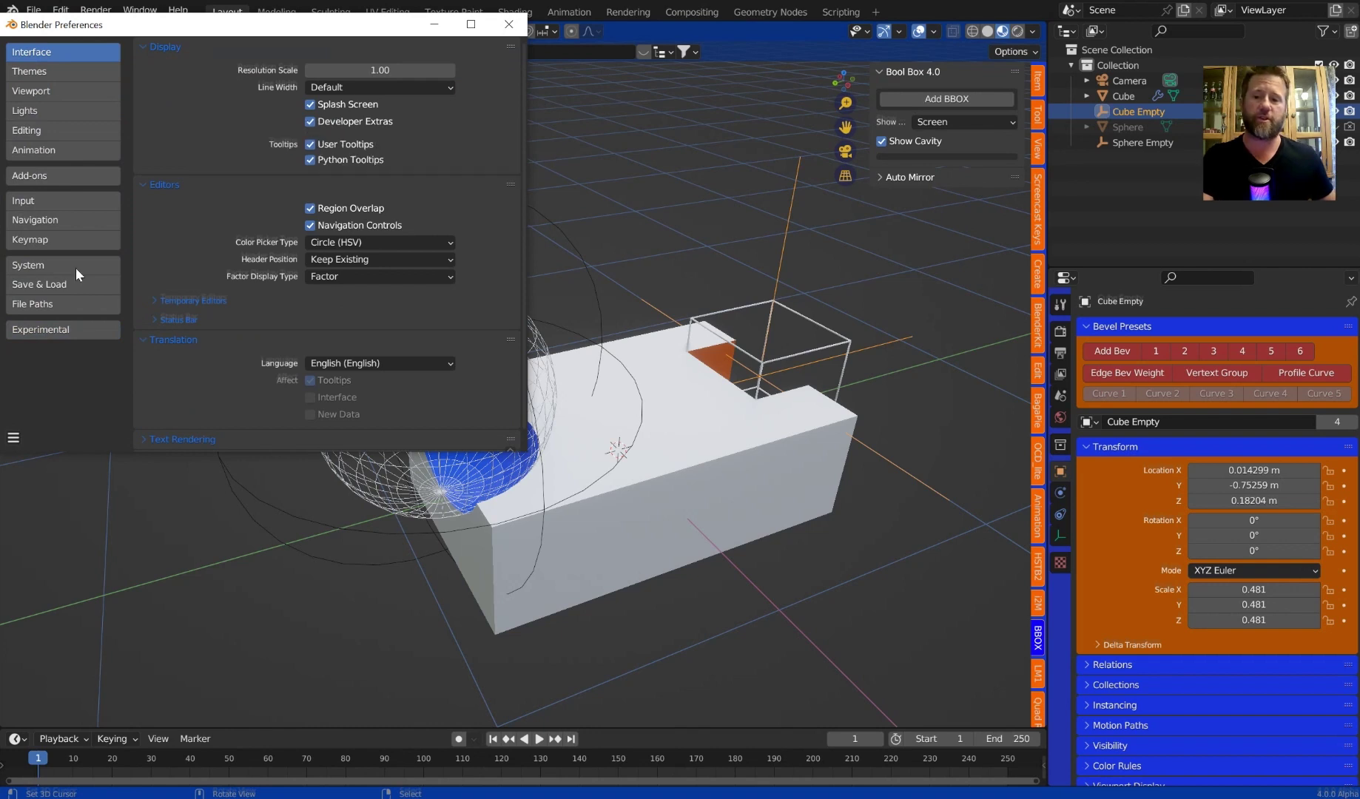
pyautogui.click(37, 332)
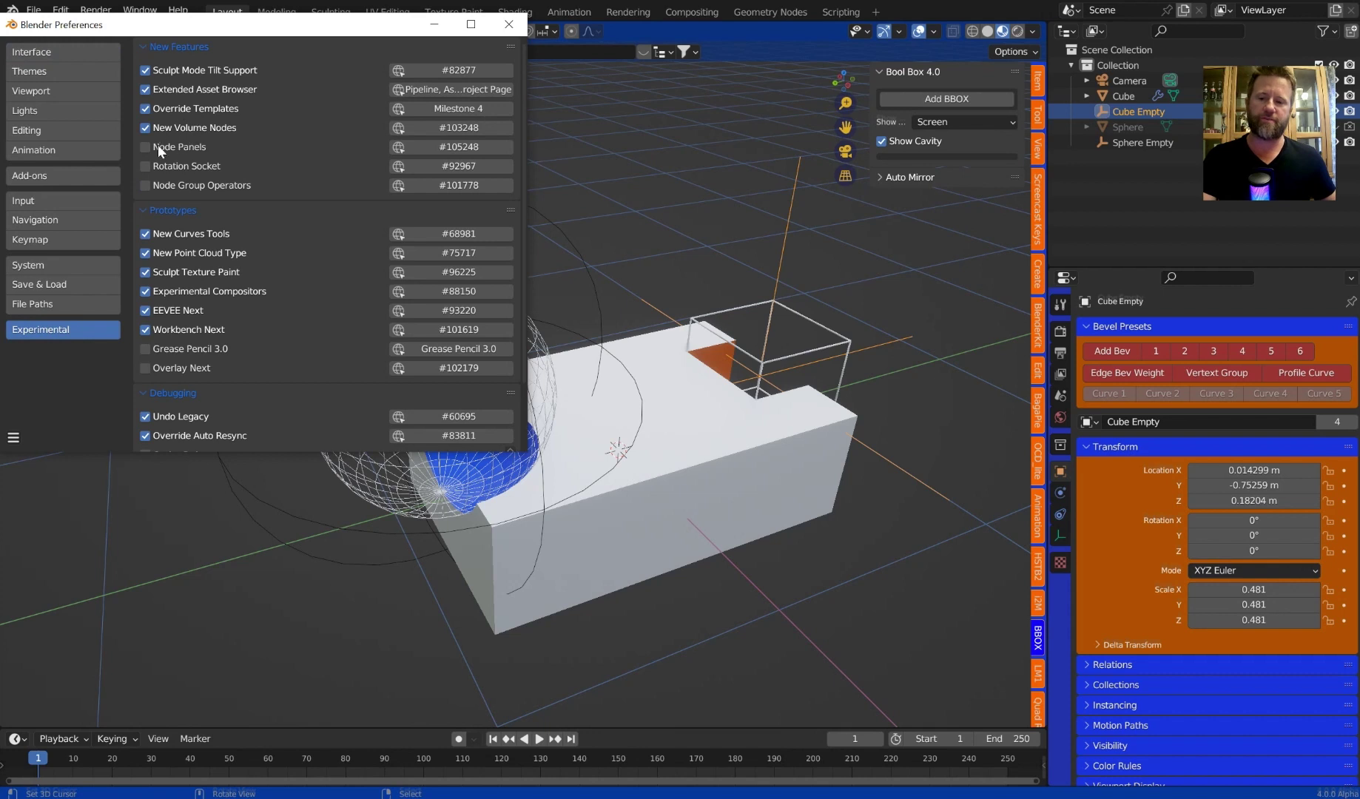
pyautogui.click(157, 148)
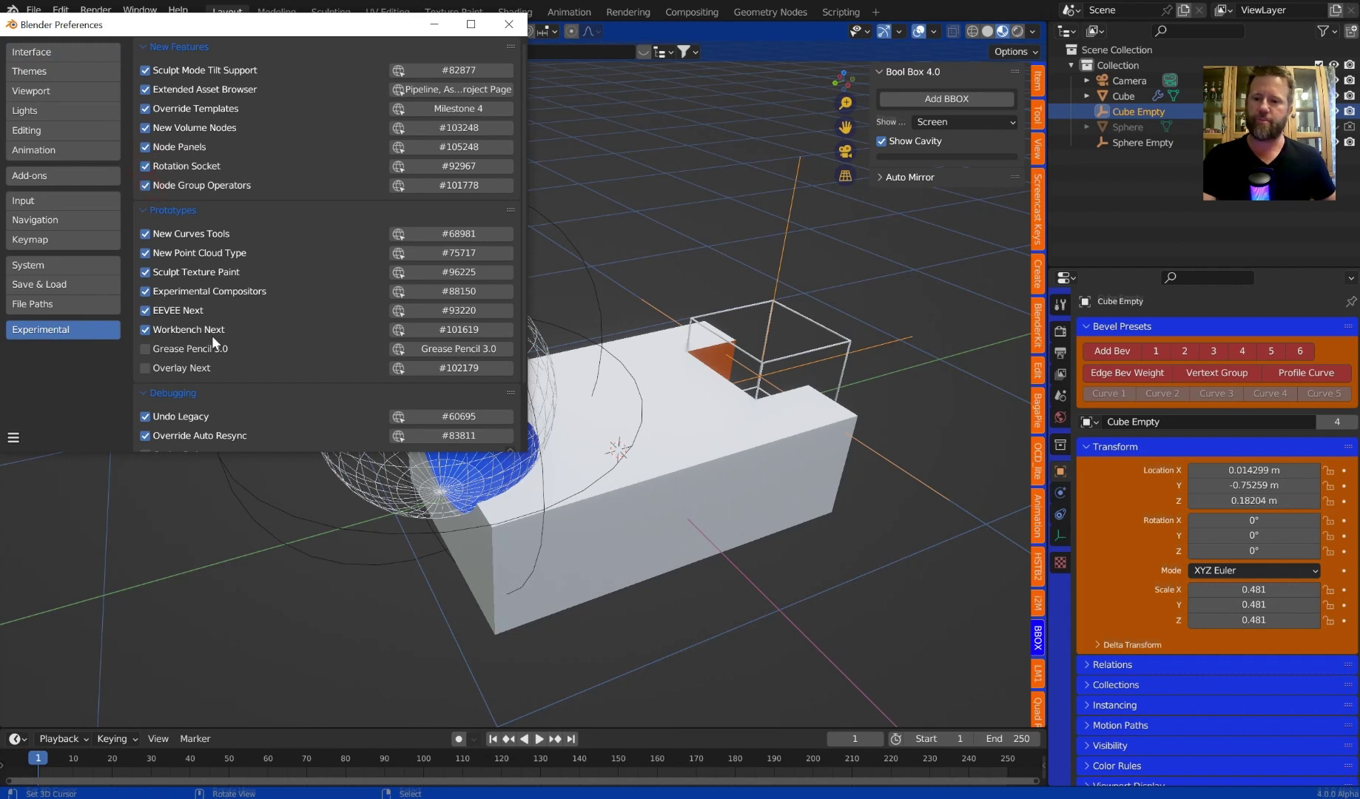
pyautogui.click(146, 350)
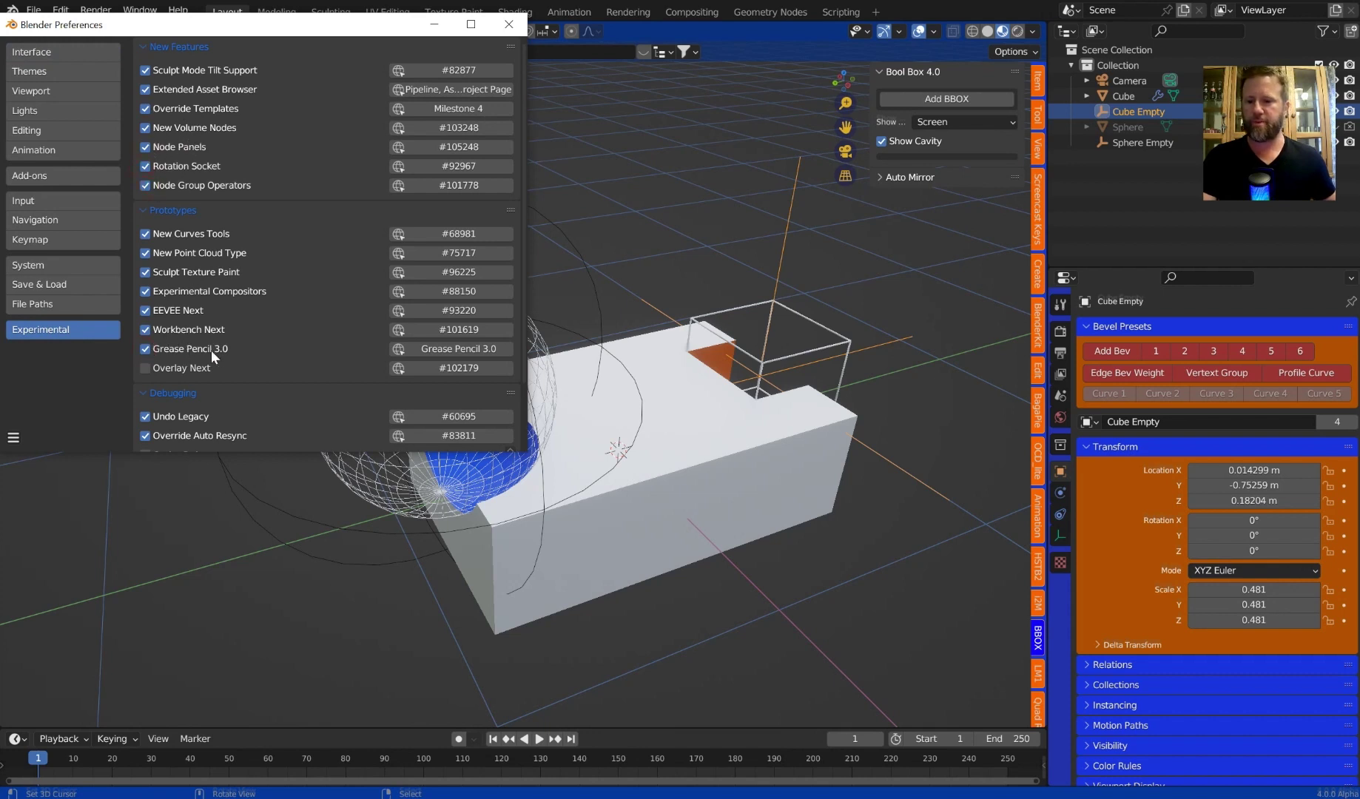
pyautogui.click(147, 368)
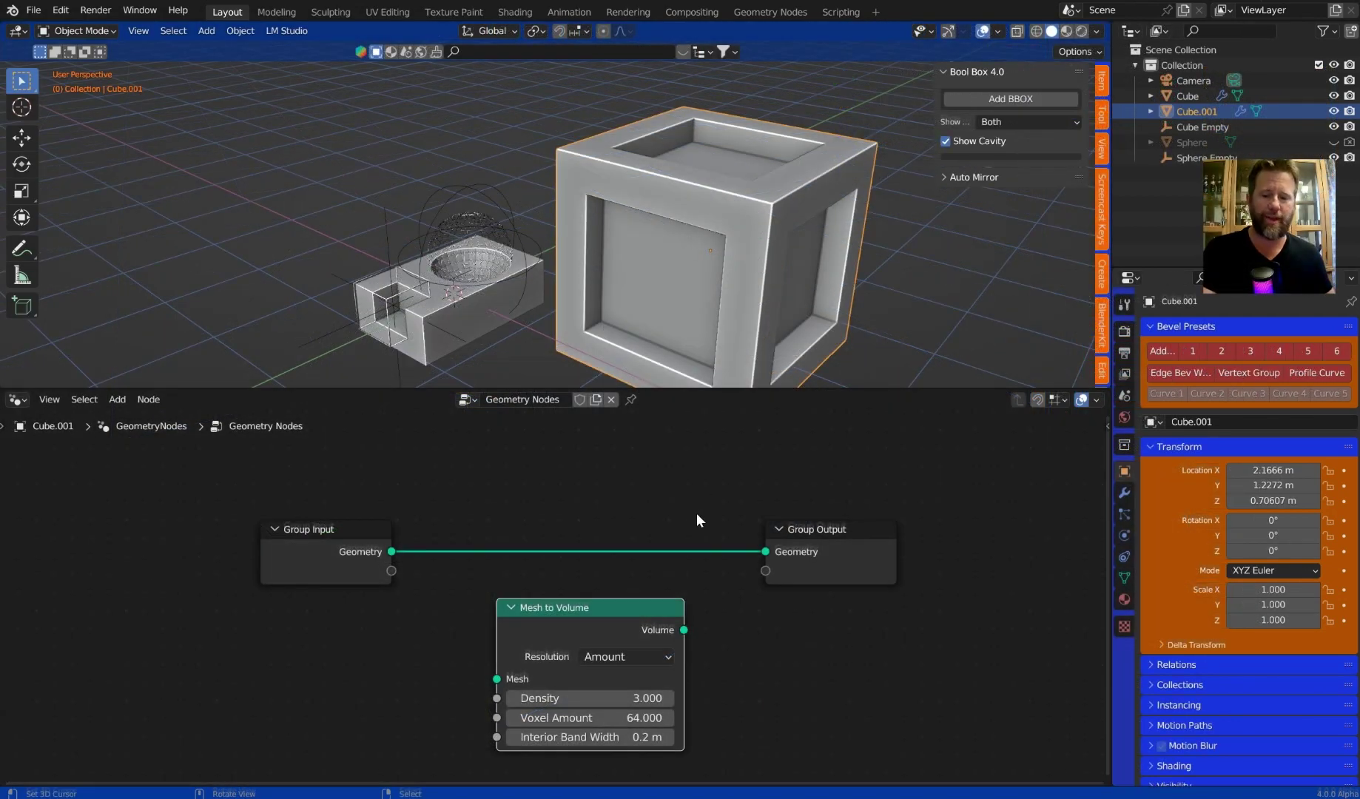
# - Insert Mesh to Volume, then Volume to Mesh, between Group Input and Group Output
pyautogui.moveTo(669, 552); pyautogui.dragTo(679, 540, button='middle')
pyautogui.scroll(2, 679, 540)
pyautogui.click(888, 487)
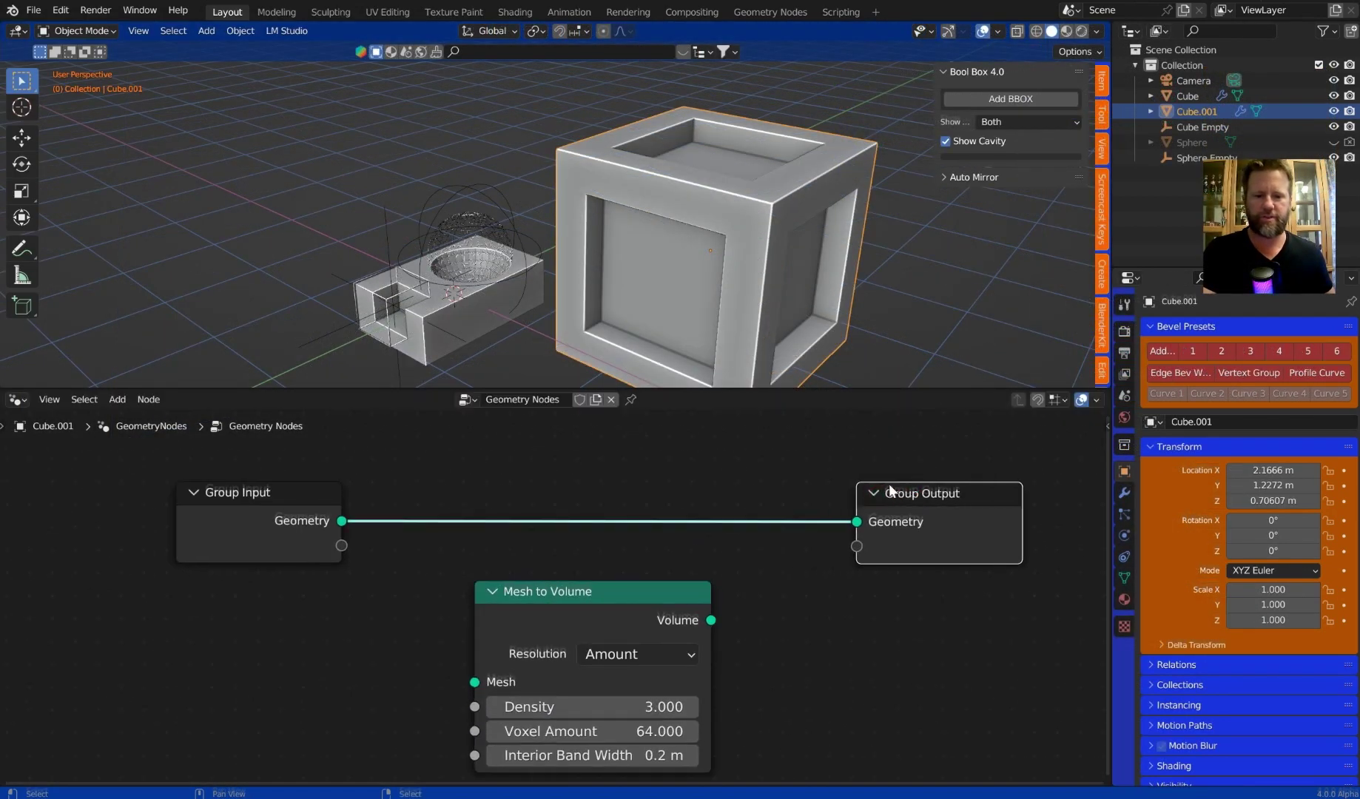
pyautogui.moveTo(561, 622); pyautogui.dragTo(589, 529)
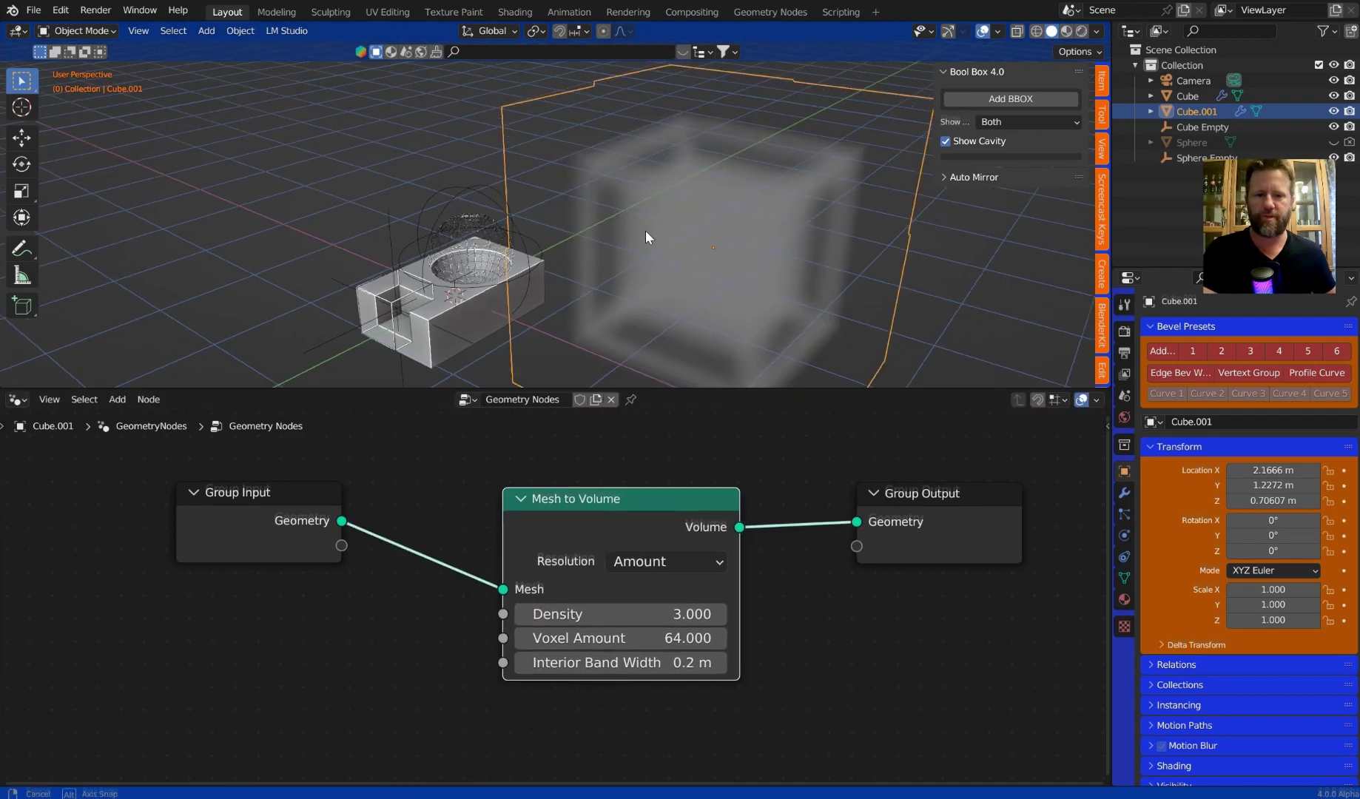
pyautogui.moveTo(643, 217)
pyautogui.mouseDown(button='middle')
pyautogui.moveTo(688, 246)
pyautogui.moveTo(633, 225)
pyautogui.mouseUp(button='middle')
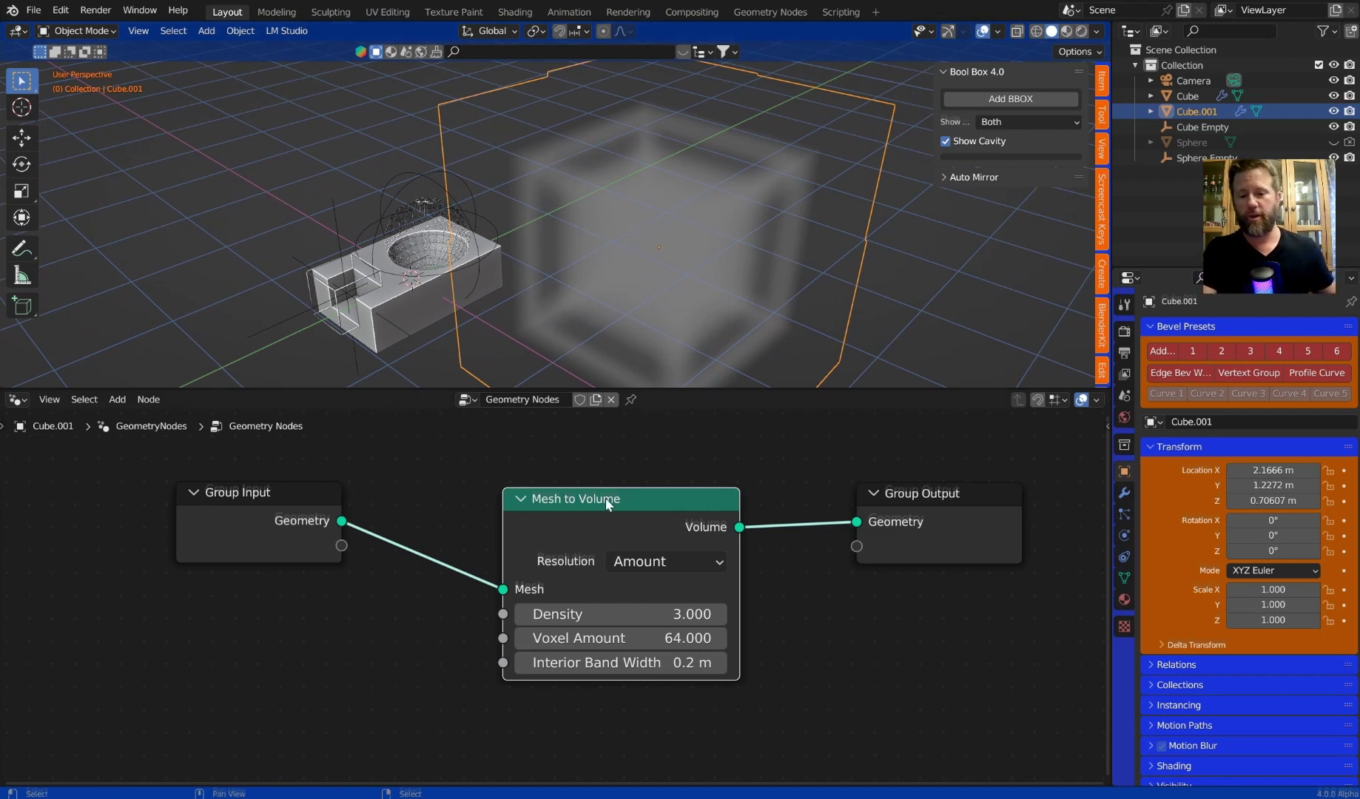
pyautogui.moveTo(632, 489); pyautogui.dragTo(611, 459)
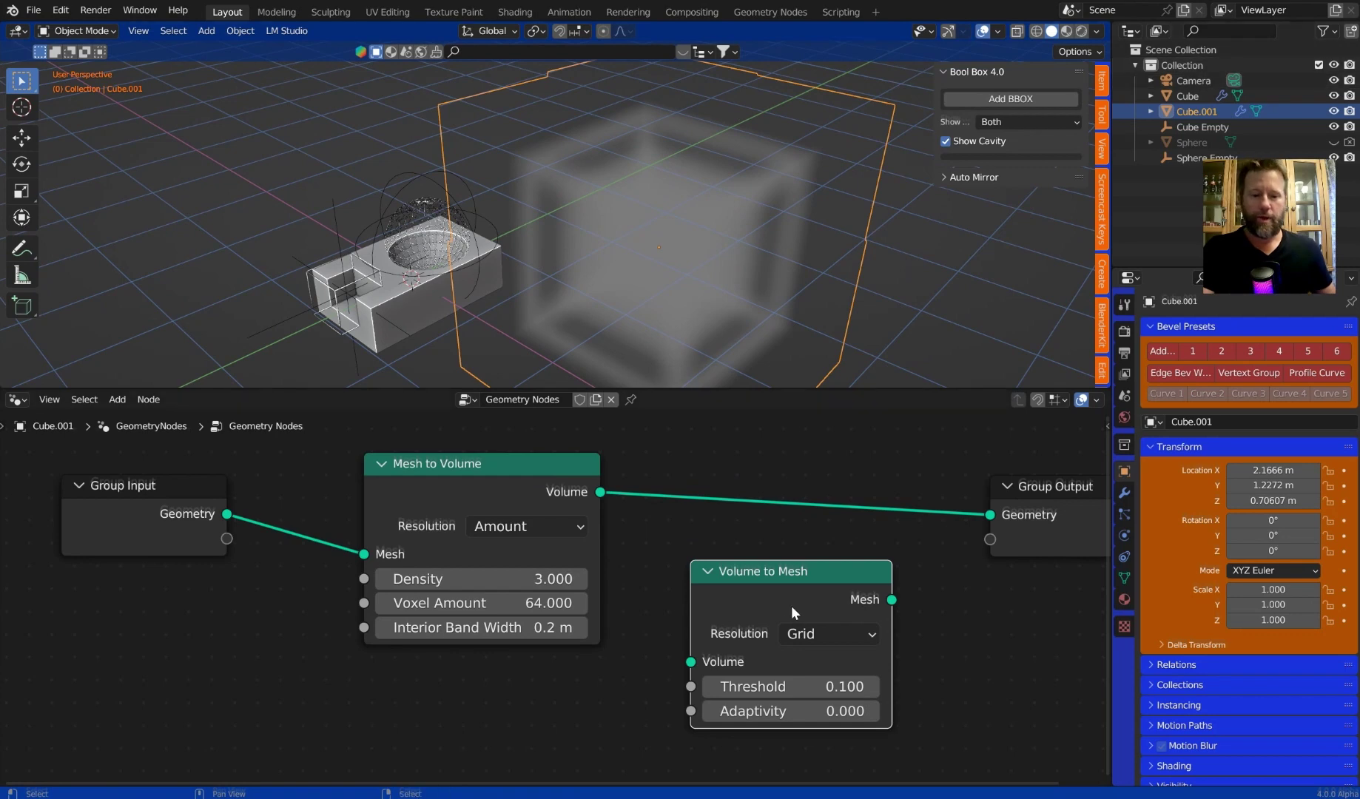
pyautogui.moveTo(771, 585); pyautogui.dragTo(774, 471)
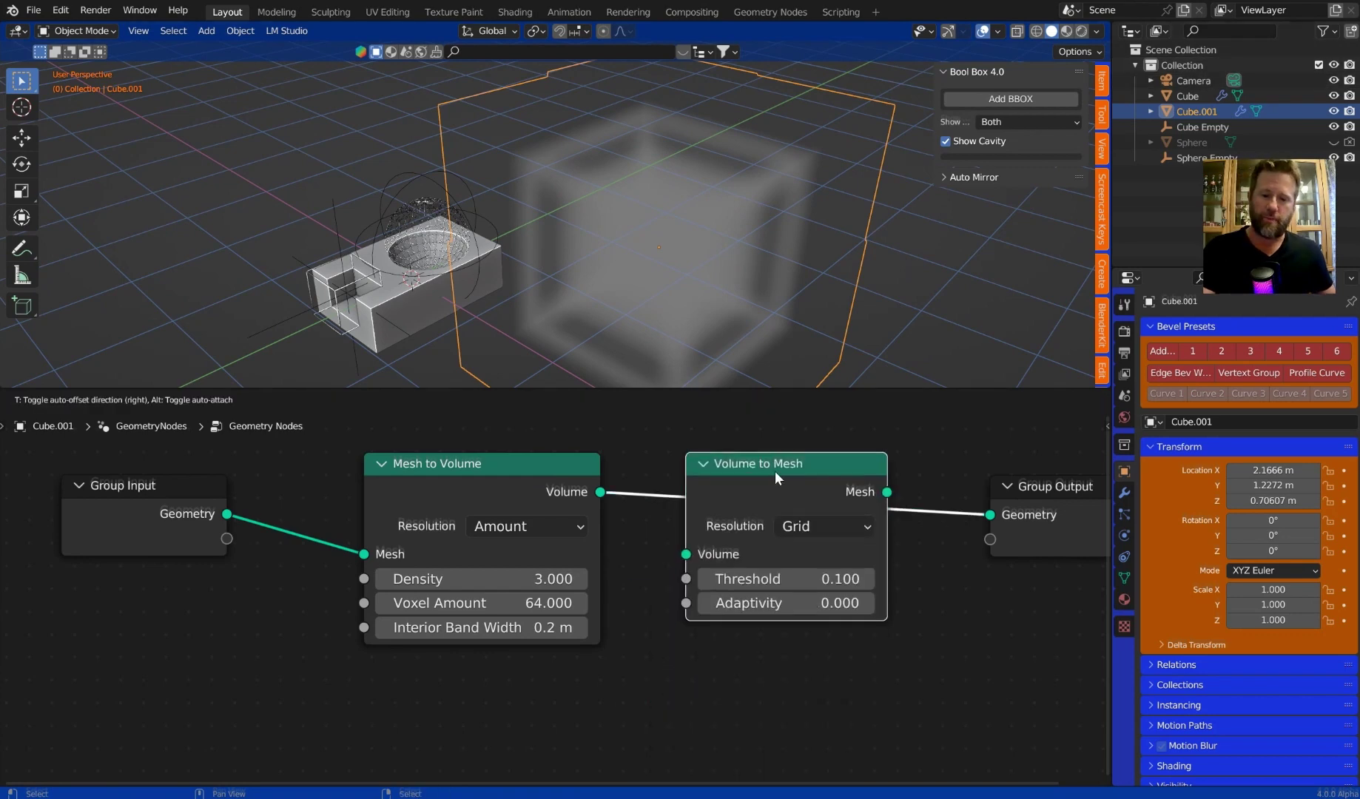
pyautogui.moveTo(742, 318); pyautogui.dragTo(687, 272, button='middle')
pyautogui.scroll(2, 687, 272)
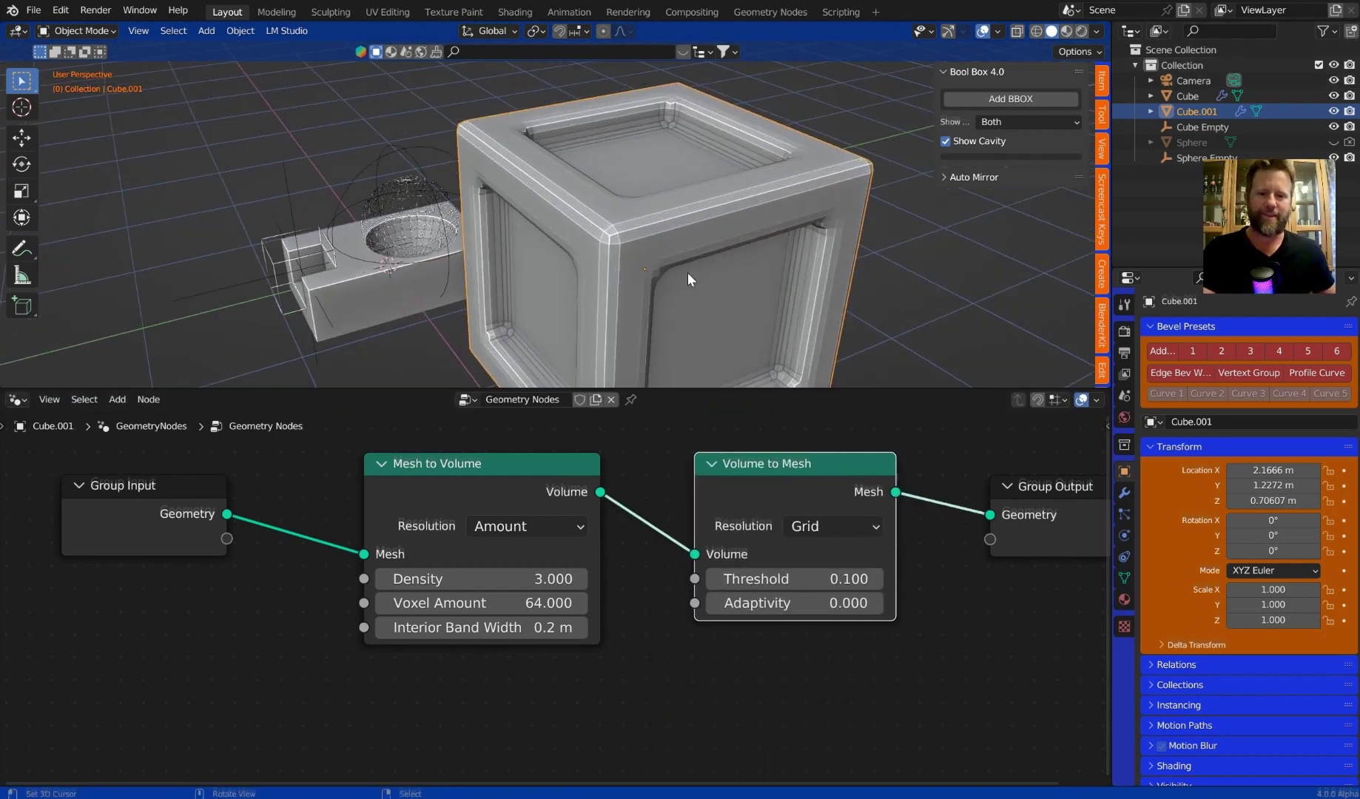
# - Set the Volume to Mesh Threshold to 0.720, then move Mesh to Volume left and raise its Voxel Amount
pyautogui.moveTo(786, 578)
pyautogui.mouseDown()
pyautogui.moveTo(850, 578)
pyautogui.moveTo(830, 578)
pyautogui.mouseUp()
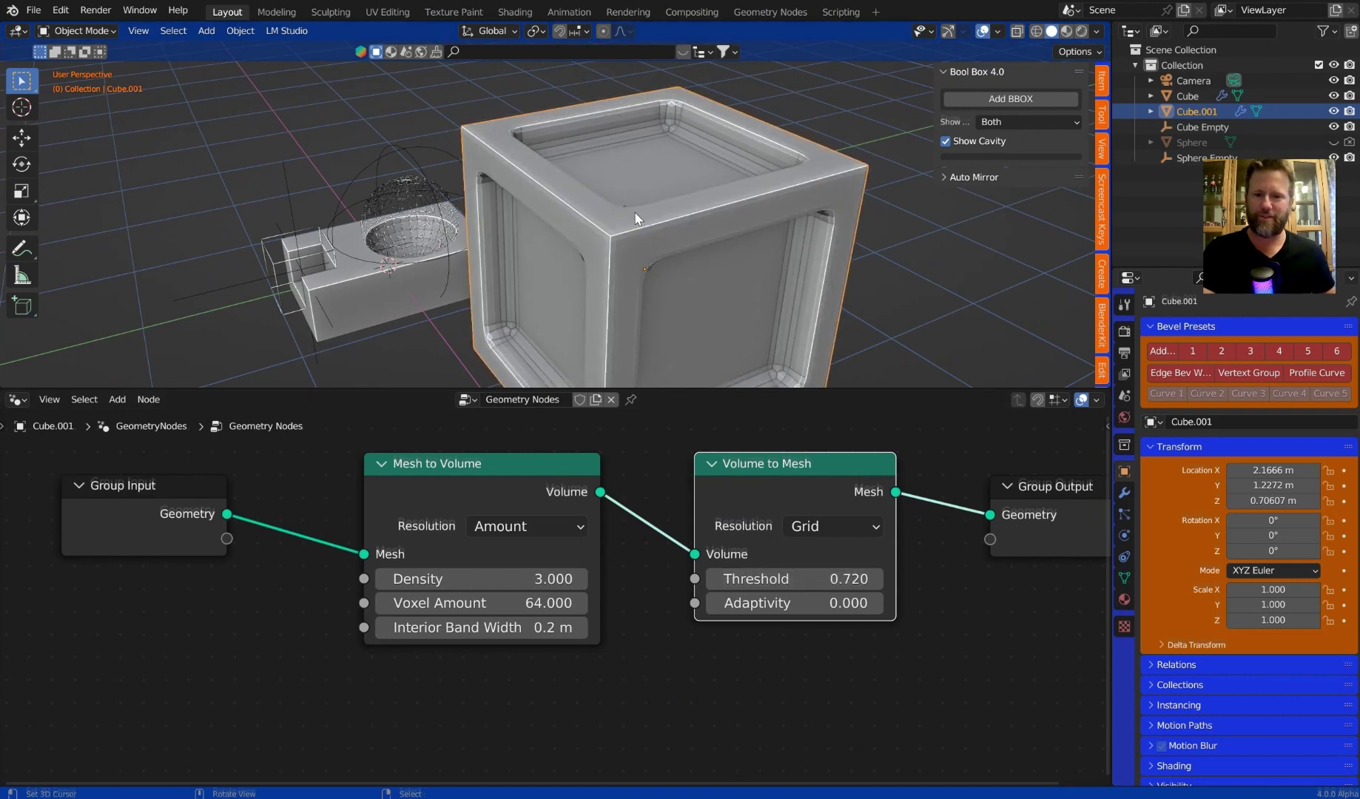
pyautogui.moveTo(679, 298); pyautogui.dragTo(659, 234, button='middle')
pyautogui.moveTo(1020, 510); pyautogui.dragTo(790, 541, button='middle')
pyautogui.moveTo(790, 542); pyautogui.dragTo(882, 526)
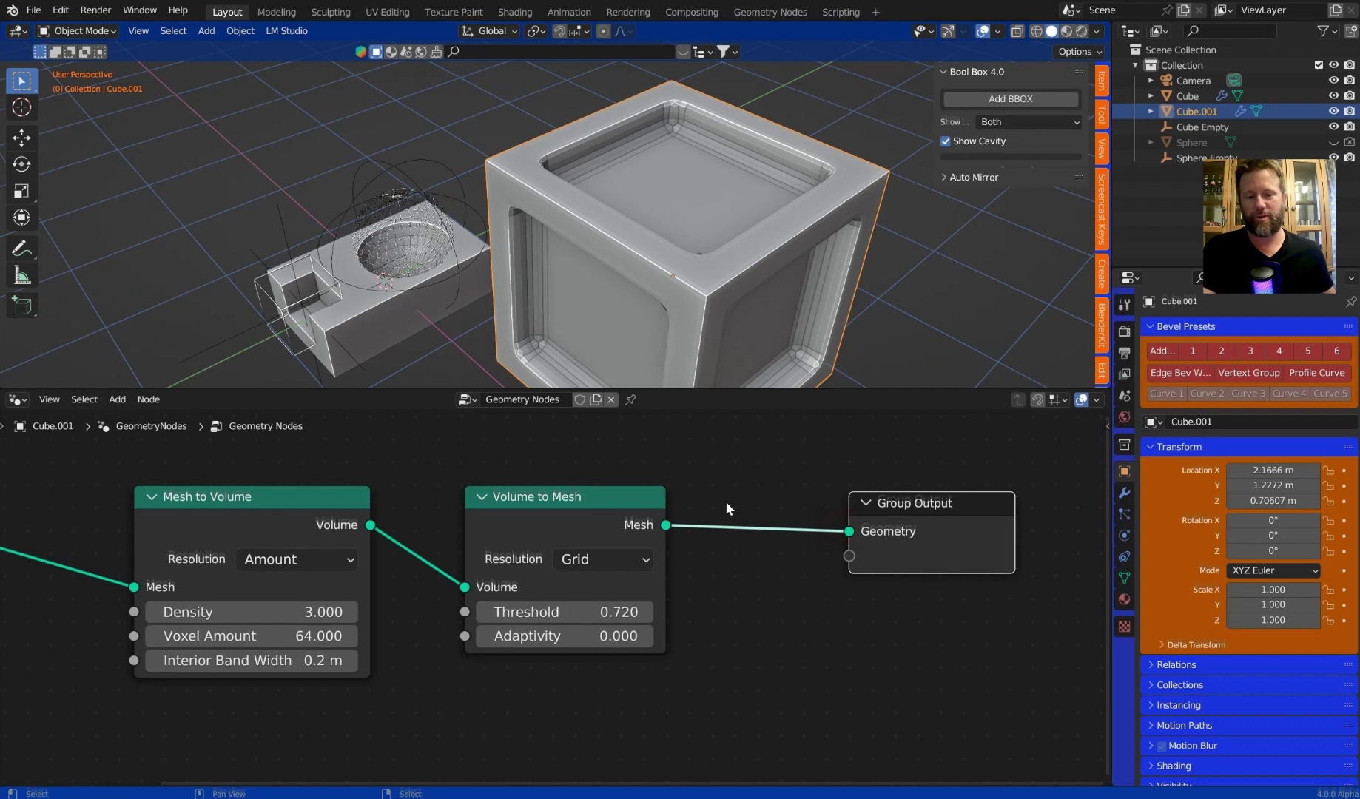
pyautogui.click(285, 508)
pyautogui.moveTo(285, 507); pyautogui.dragTo(171, 501)
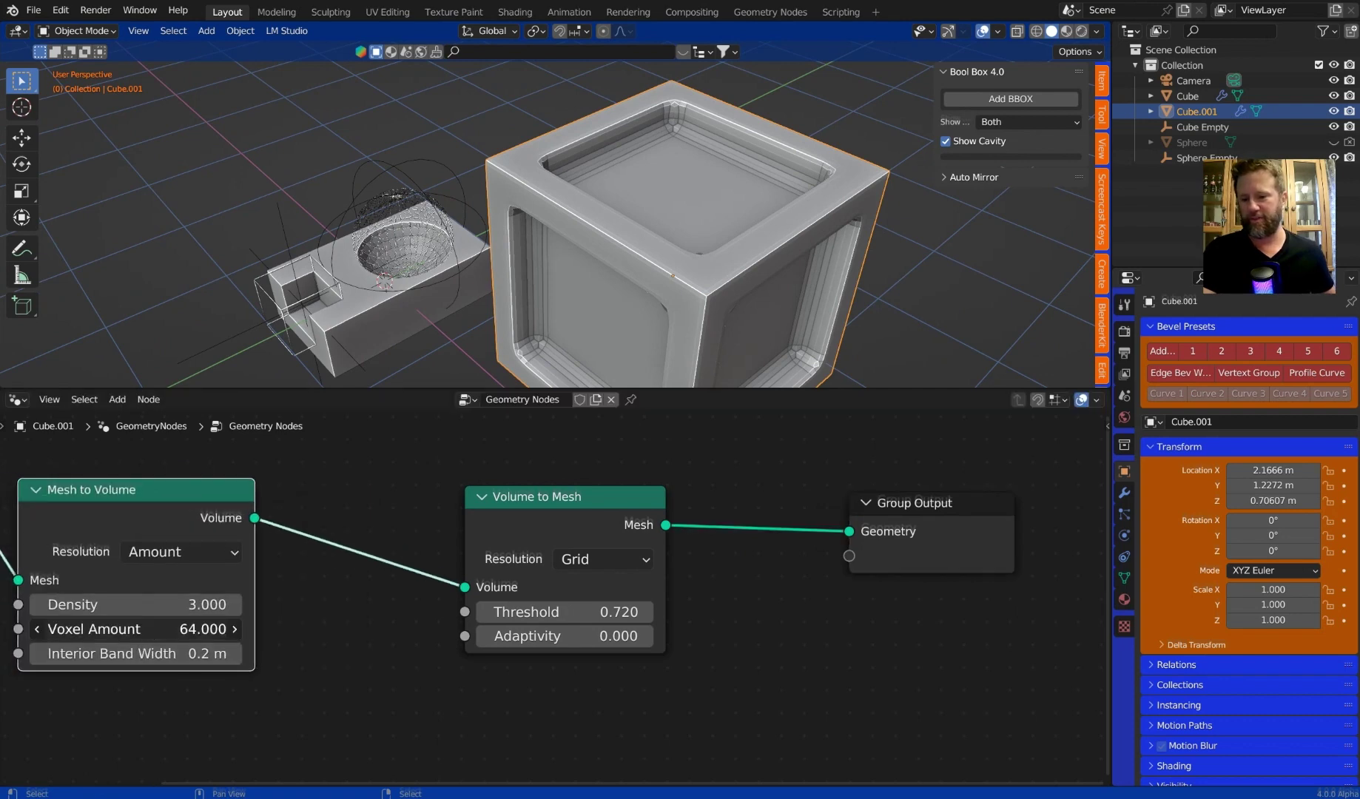
pyautogui.moveTo(127, 630)
pyautogui.mouseDown()
pyautogui.moveTo(181, 628)
pyautogui.moveTo(133, 629)
pyautogui.mouseUp()
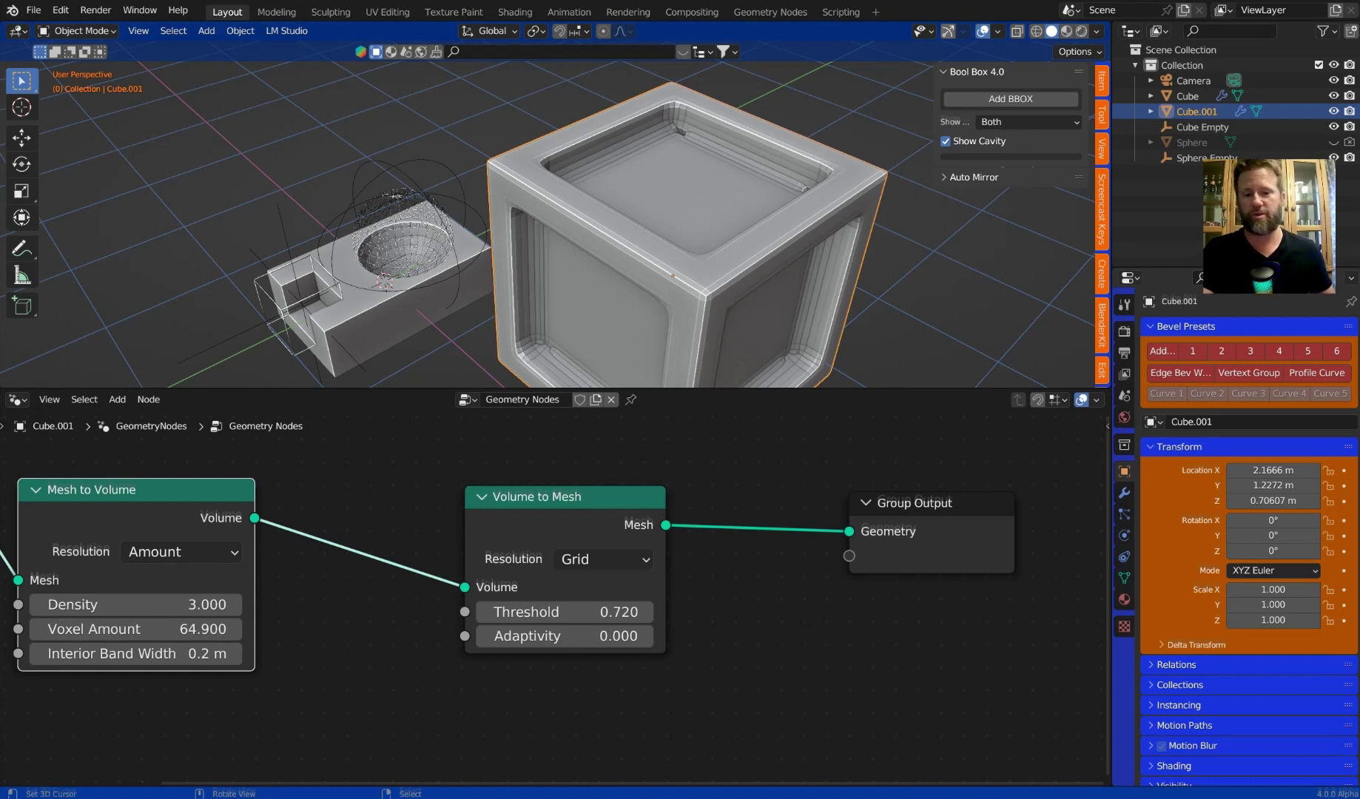
# - Add a Set Shade Smooth node on the output link and lower Threshold to 0.510
pyautogui.press('Return')
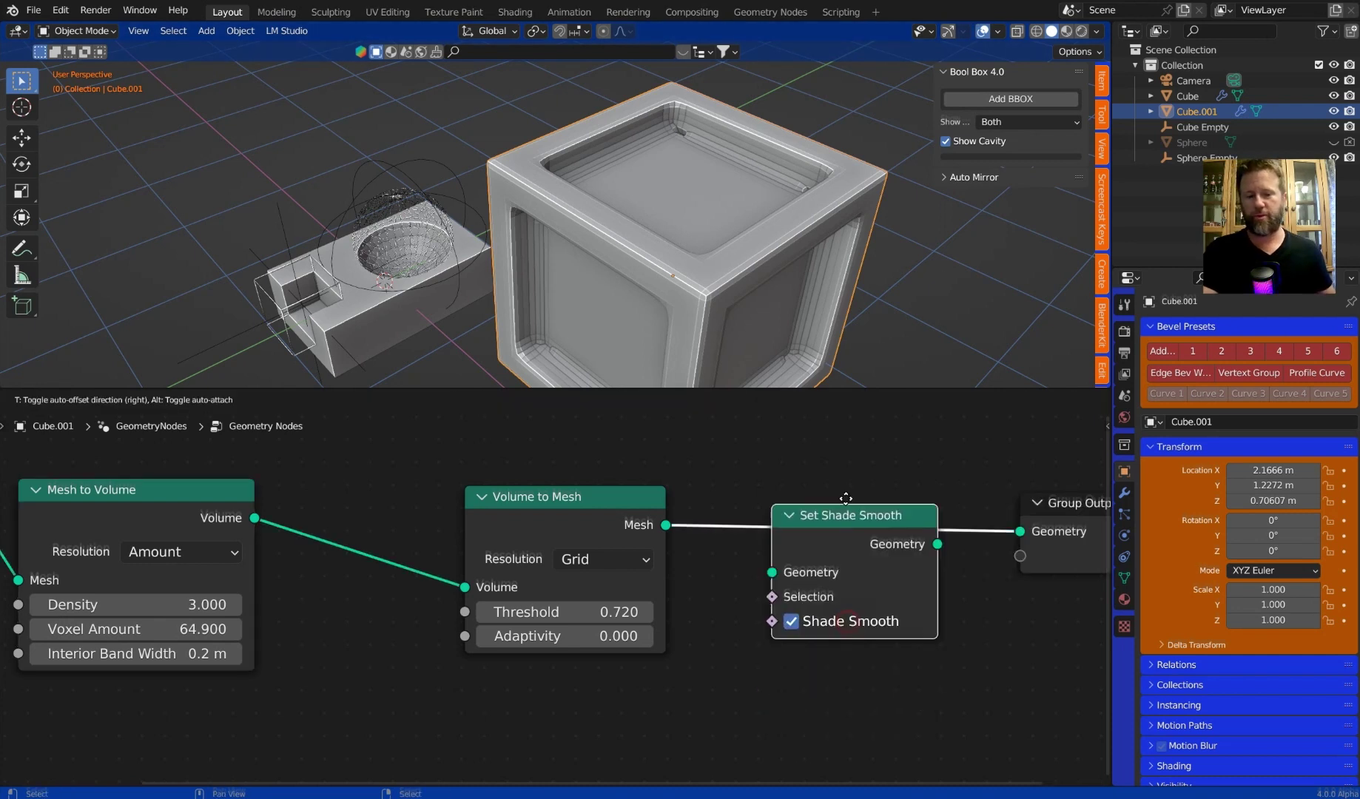
pyautogui.click(834, 476)
pyautogui.moveTo(626, 611); pyautogui.dragTo(563, 612)
pyautogui.moveTo(745, 365)
pyautogui.mouseDown(button='middle')
pyautogui.moveTo(639, 199)
pyautogui.moveTo(750, 244)
pyautogui.moveTo(379, 474)
pyautogui.moveTo(728, 493)
pyautogui.mouseUp(button='middle')
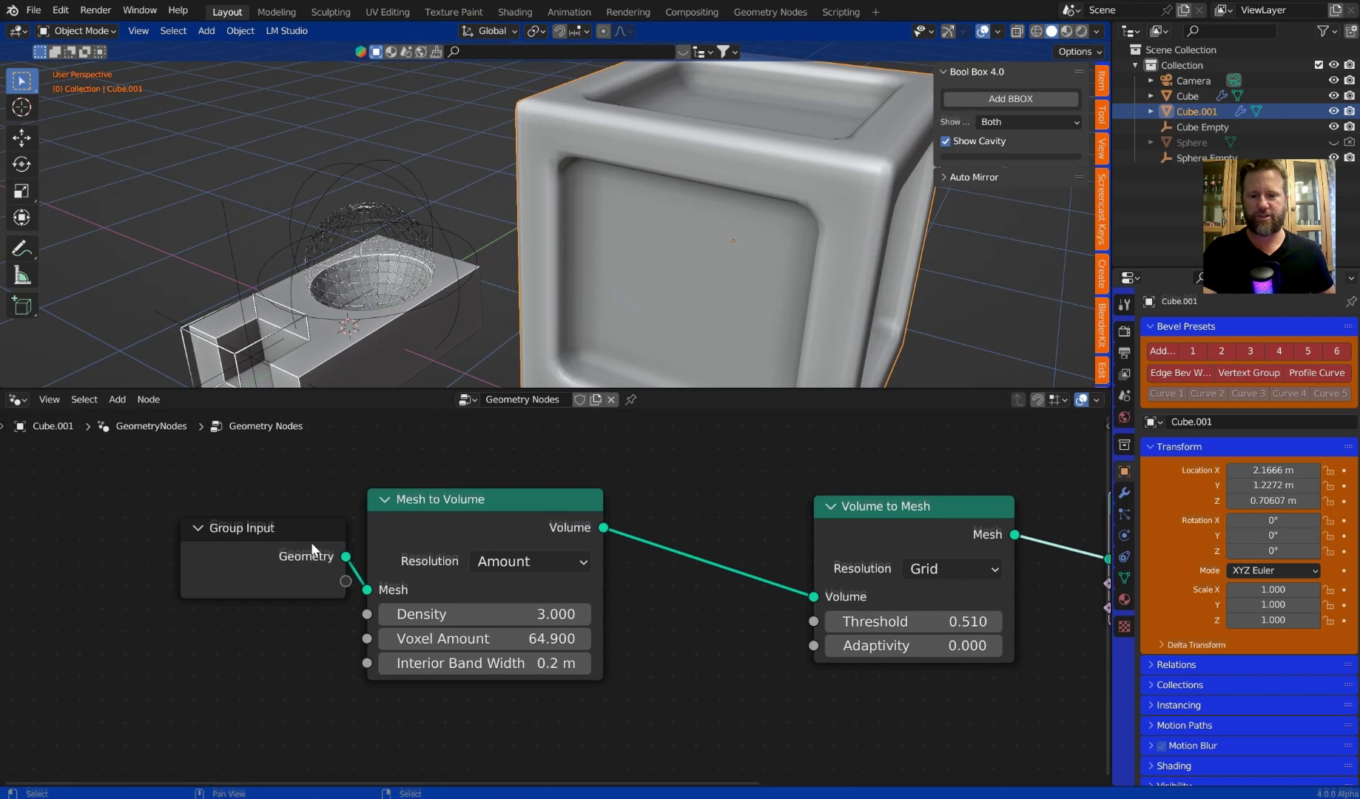
pyautogui.moveTo(314, 548); pyautogui.dragTo(179, 548)
pyautogui.scroll(-2, 746, 543)
pyautogui.scroll(-2, 725, 536)
pyautogui.moveTo(634, 545)
pyautogui.mouseDown()
pyautogui.moveTo(708, 531)
pyautogui.moveTo(665, 543)
pyautogui.mouseUp()
# - Mute the Volume to Mesh node, then highlight the Nodes & Physics page headings
pyautogui.press('m')
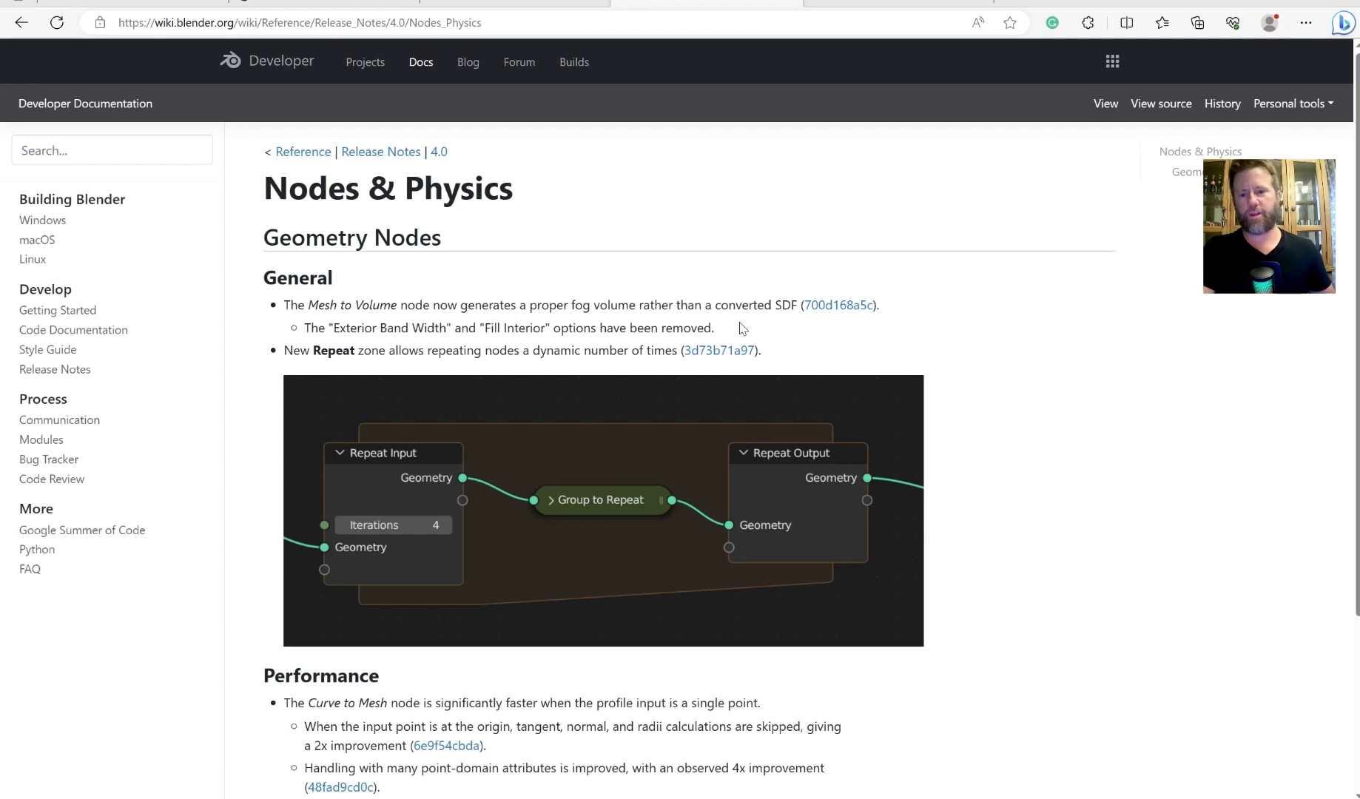
pyautogui.moveTo(441, 238); pyautogui.dragTo(250, 170)
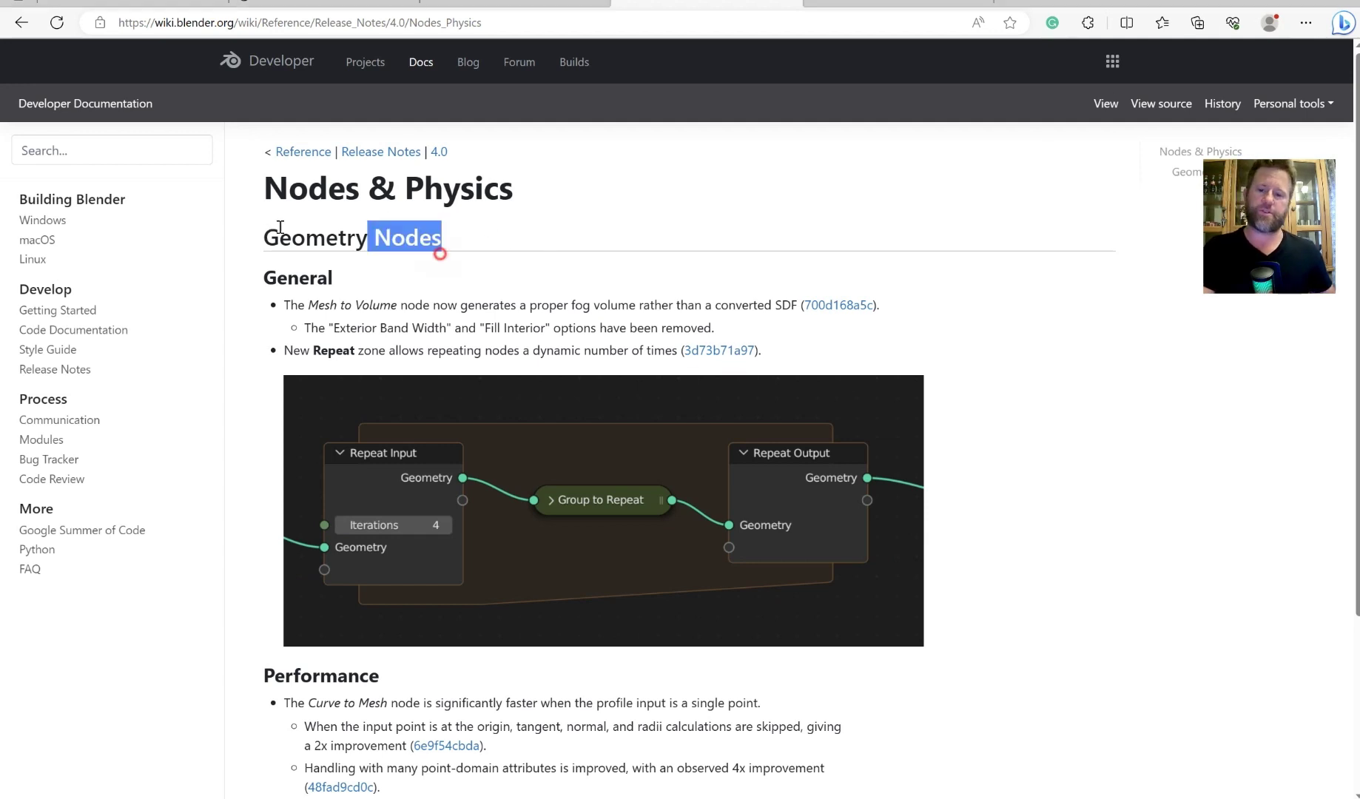
pyautogui.scroll(-3, 669, 464)
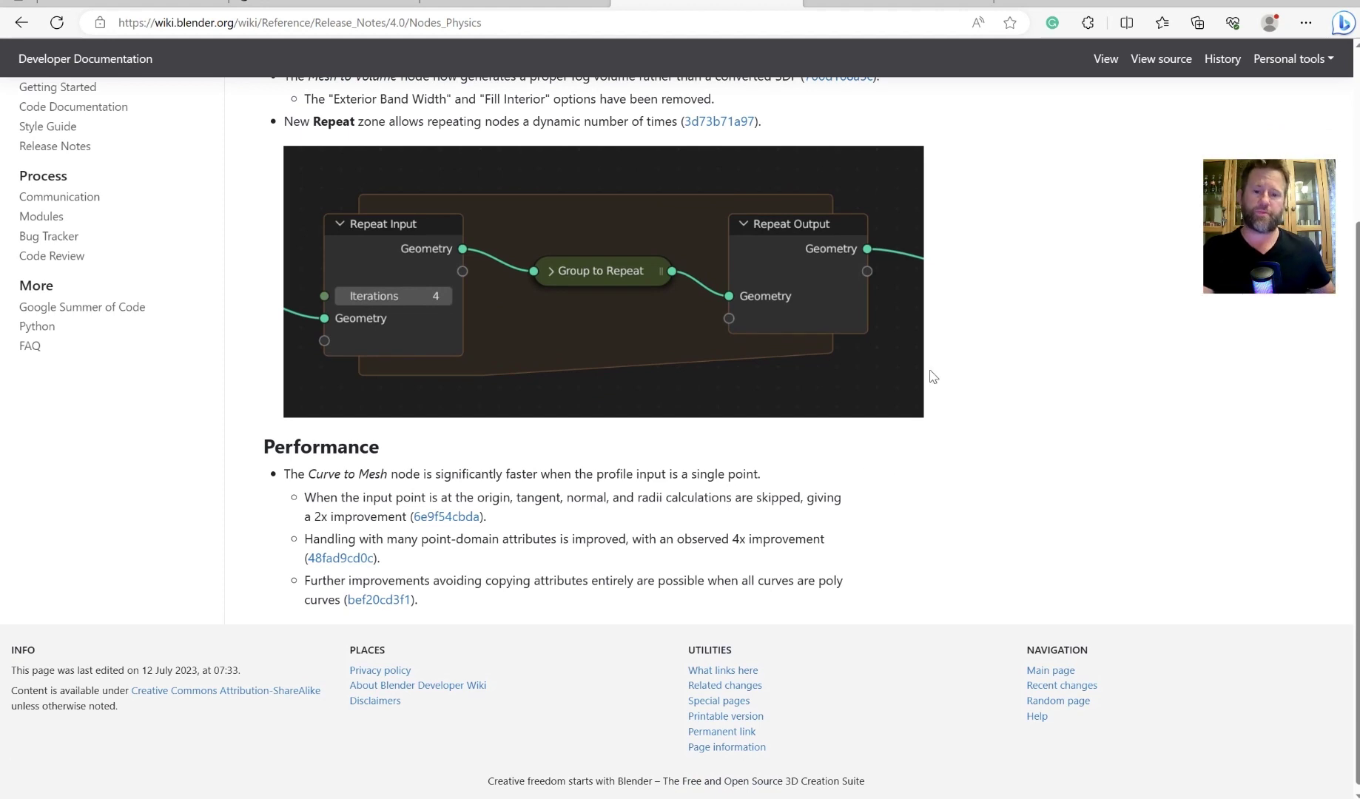
# - Drop Mesh to Volume onto the Group Input–Group Output link and lower its Density to 0.7
pyautogui.hotkey('alt', 'Tab')
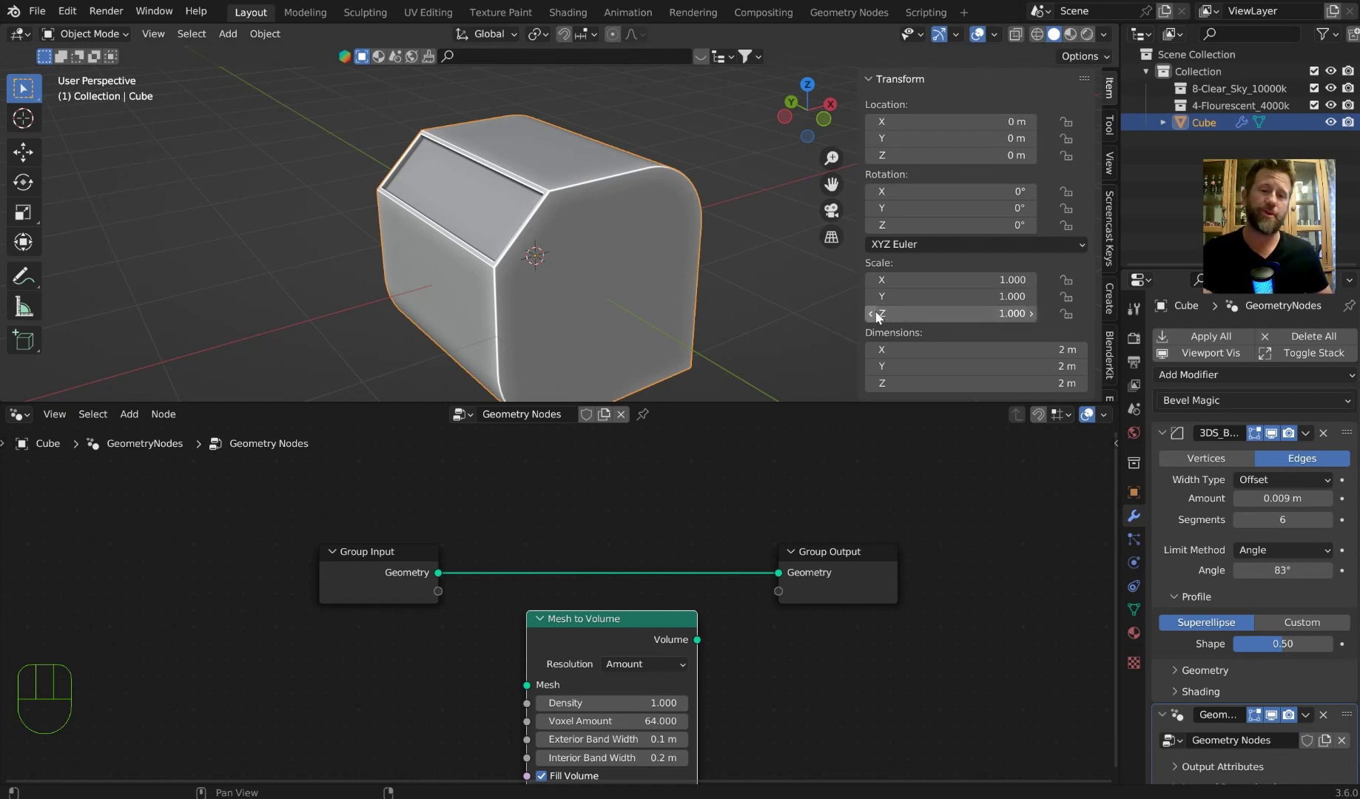
pyautogui.click(597, 616)
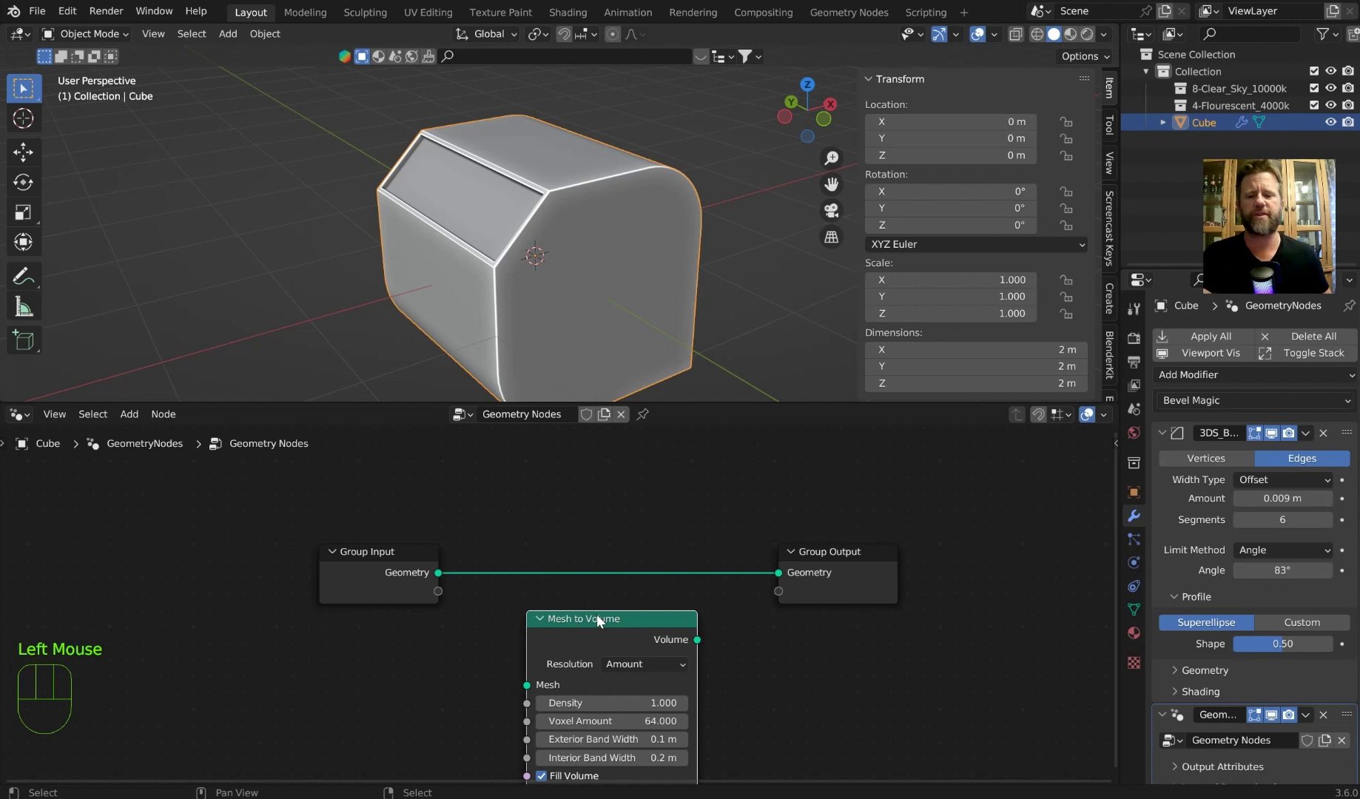
pyautogui.moveTo(596, 614); pyautogui.dragTo(593, 505)
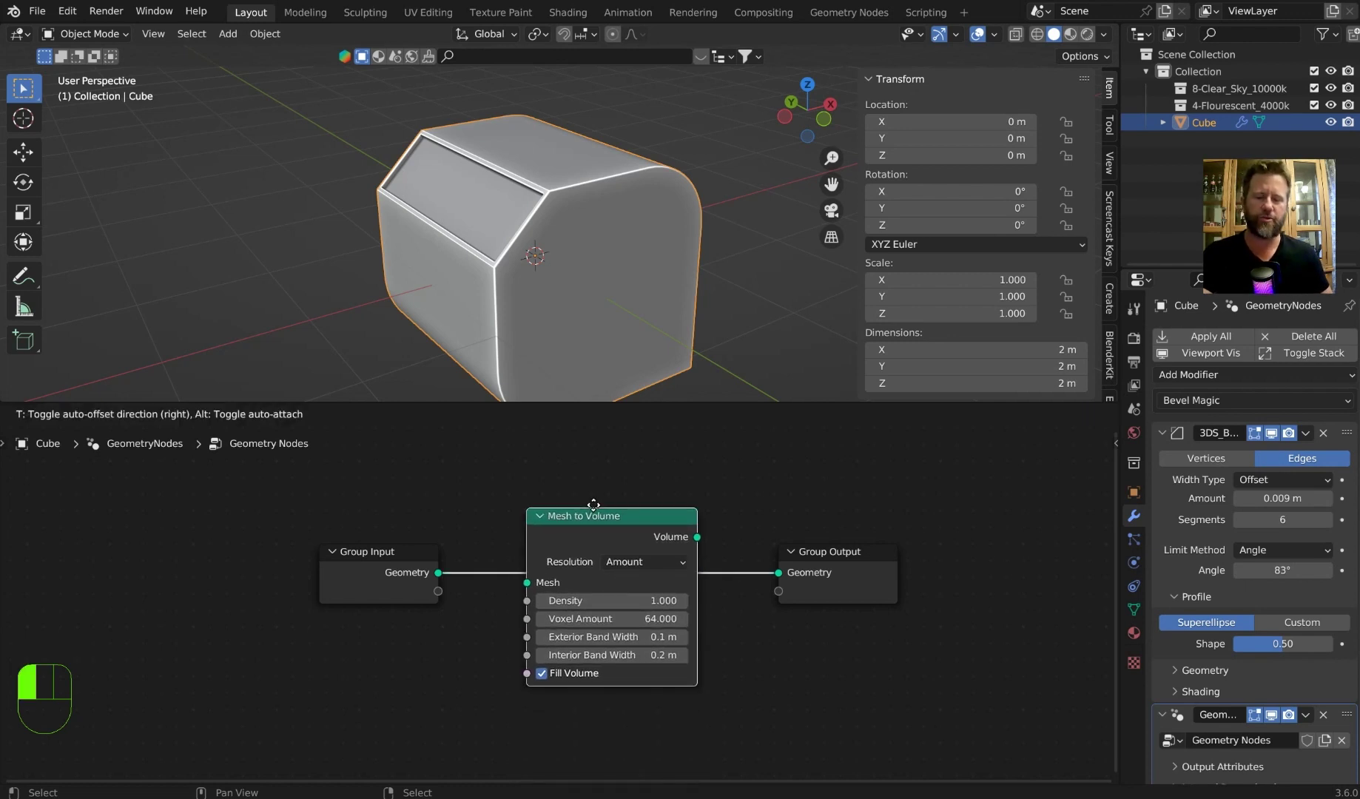
pyautogui.click(592, 504)
pyautogui.moveTo(495, 169); pyautogui.dragTo(594, 213, button='middle')
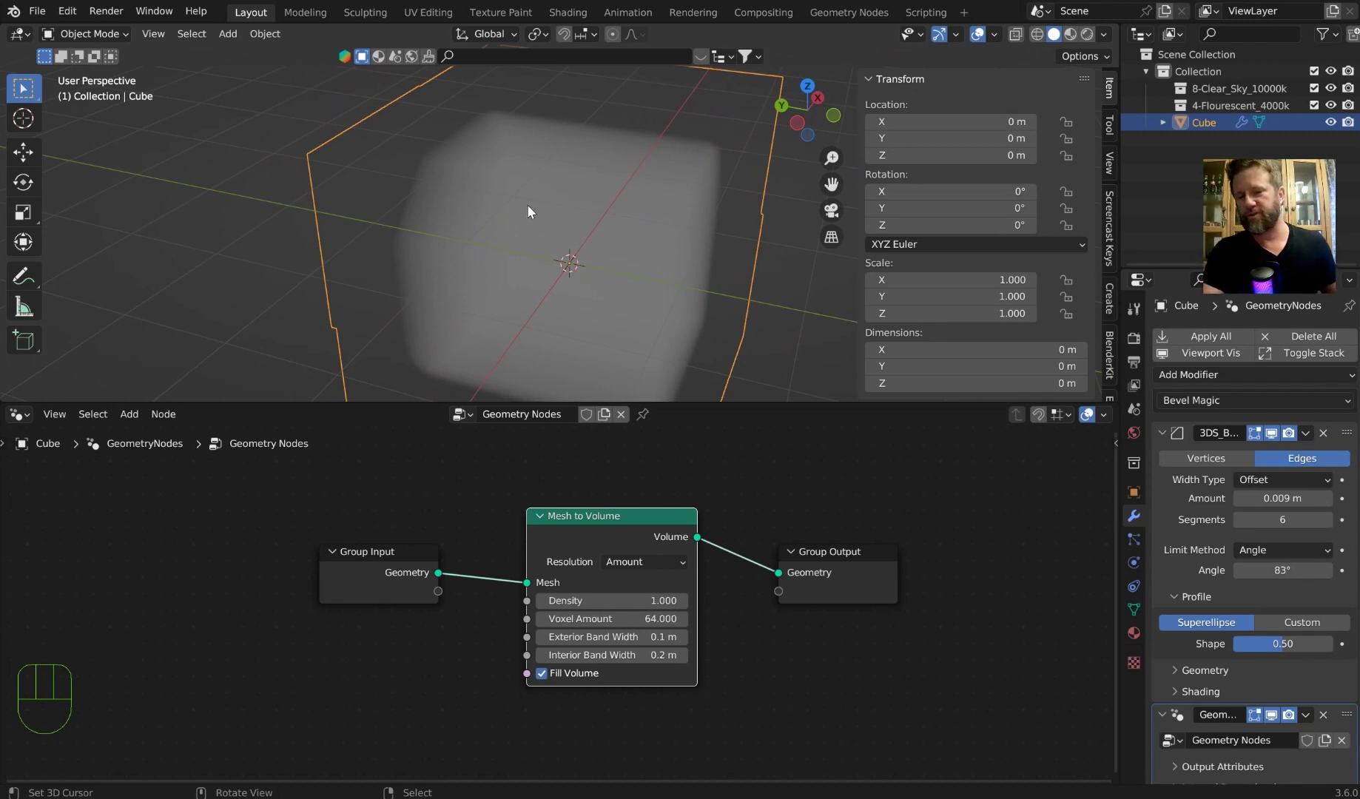
pyautogui.moveTo(580, 230); pyautogui.dragTo(680, 209, button='middle')
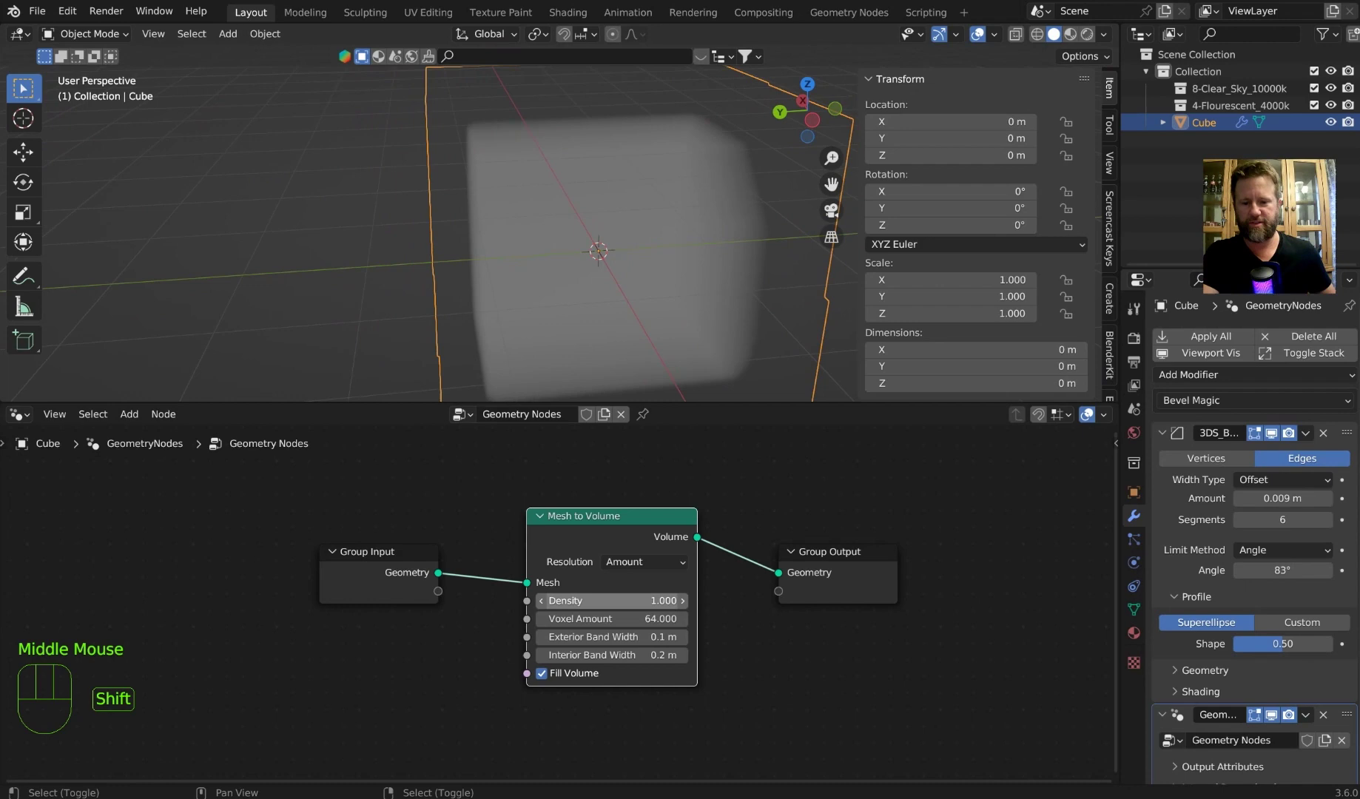
pyautogui.keyDown('shift'); pyautogui.moveTo(611, 601); pyautogui.dragTo(574, 600); pyautogui.keyUp('shift')
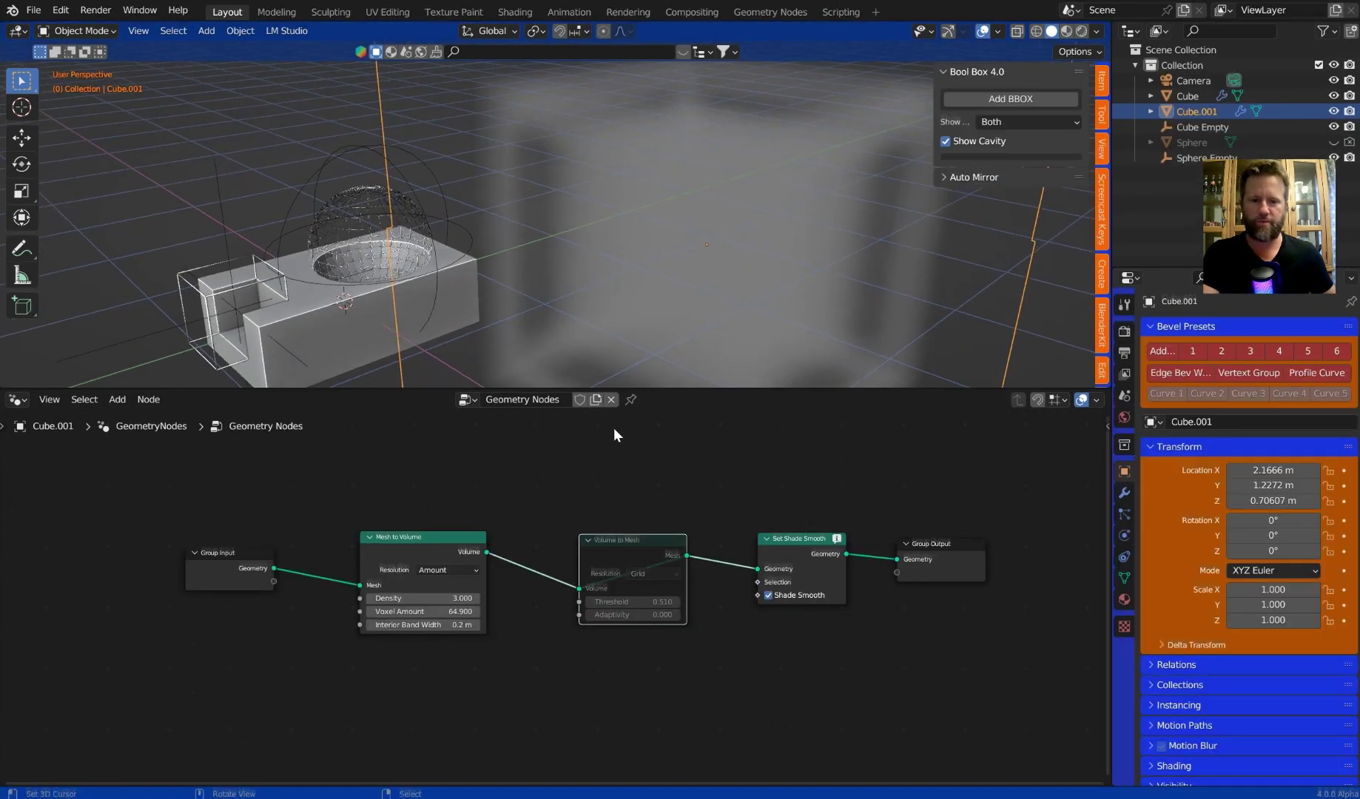
pyautogui.scroll(3, 705, 589)
# - Mute the Volume to Mesh node so Cube.001 displays as a volume
pyautogui.moveTo(684, 577); pyautogui.dragTo(763, 578, button='middle')
pyautogui.click(514, 516)
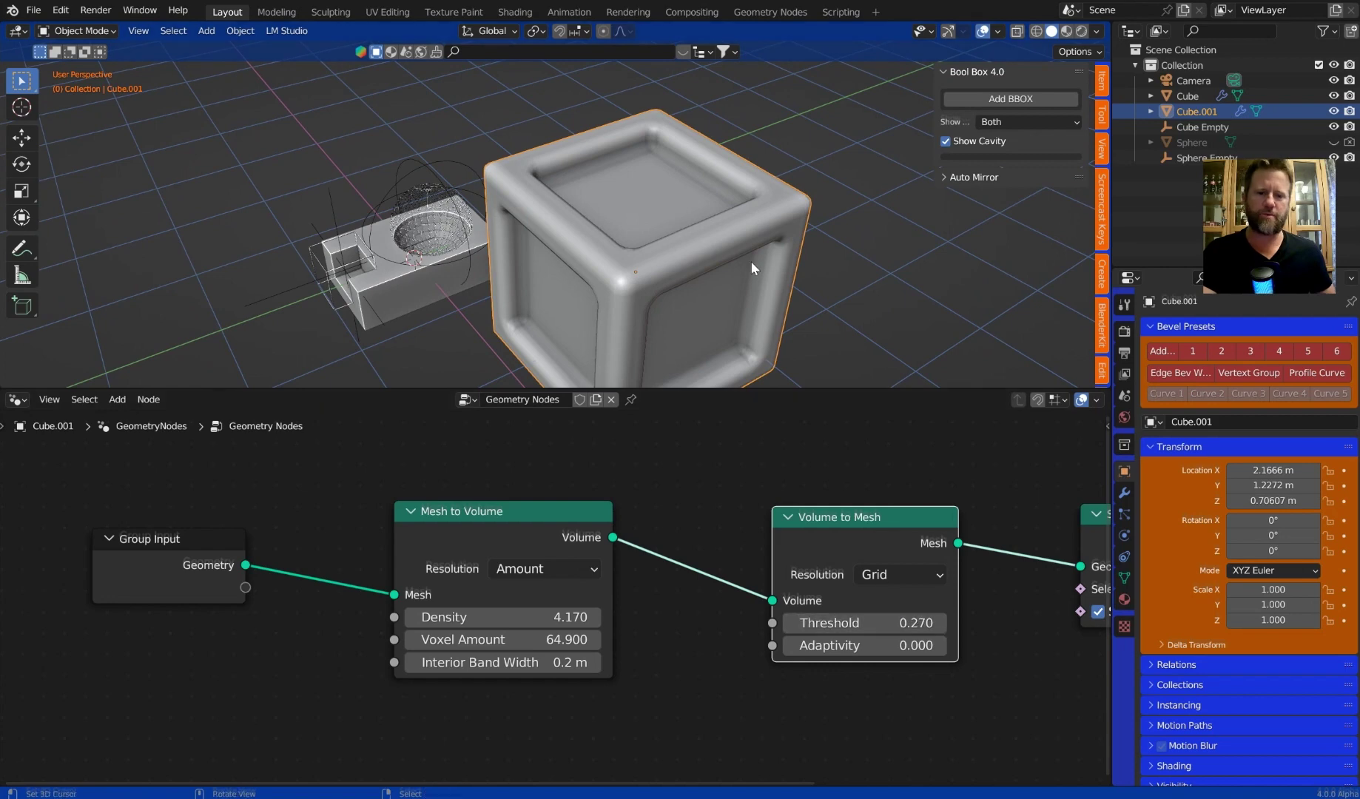
pyautogui.moveTo(748, 251)
pyautogui.mouseDown(button='middle')
pyautogui.moveTo(764, 248)
pyautogui.moveTo(565, 177)
pyautogui.moveTo(731, 226)
pyautogui.moveTo(598, 213)
pyautogui.moveTo(686, 194)
pyautogui.mouseUp(button='middle')
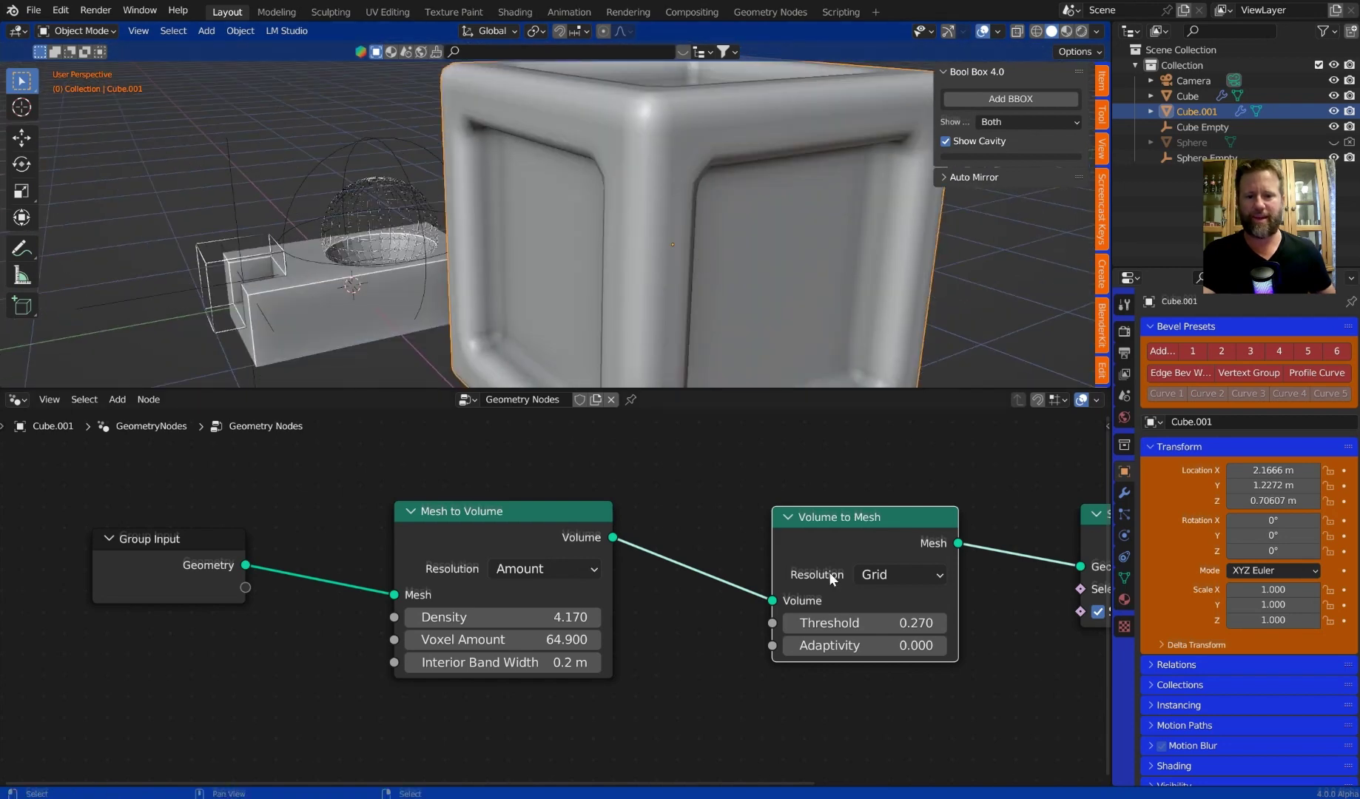
pyautogui.press('m')
# - Set Density to 14.17, Voxel Amount to 62.7 and Interior Band Width to 0.5 m
pyautogui.moveTo(819, 493); pyautogui.dragTo(862, 539, button='middle')
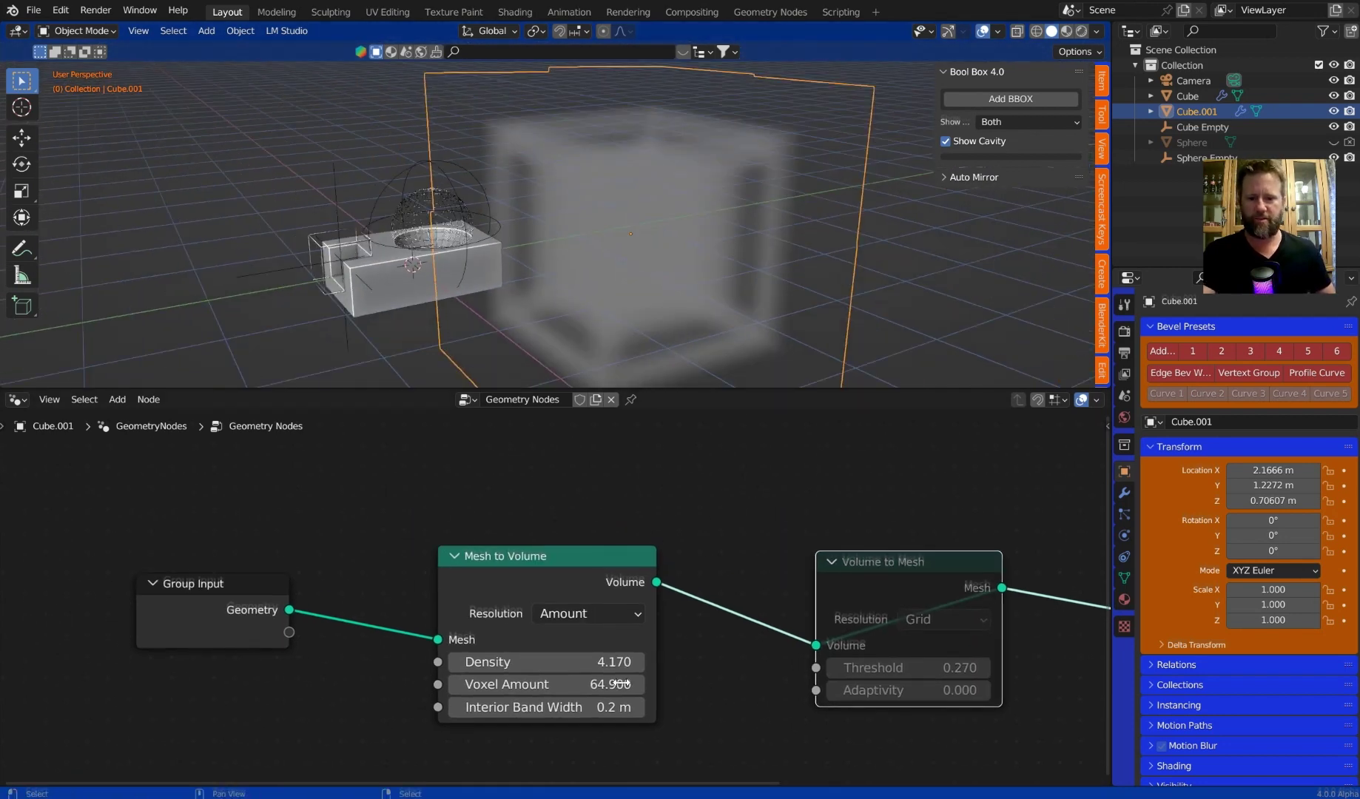
pyautogui.moveTo(552, 661); pyautogui.dragTo(596, 661)
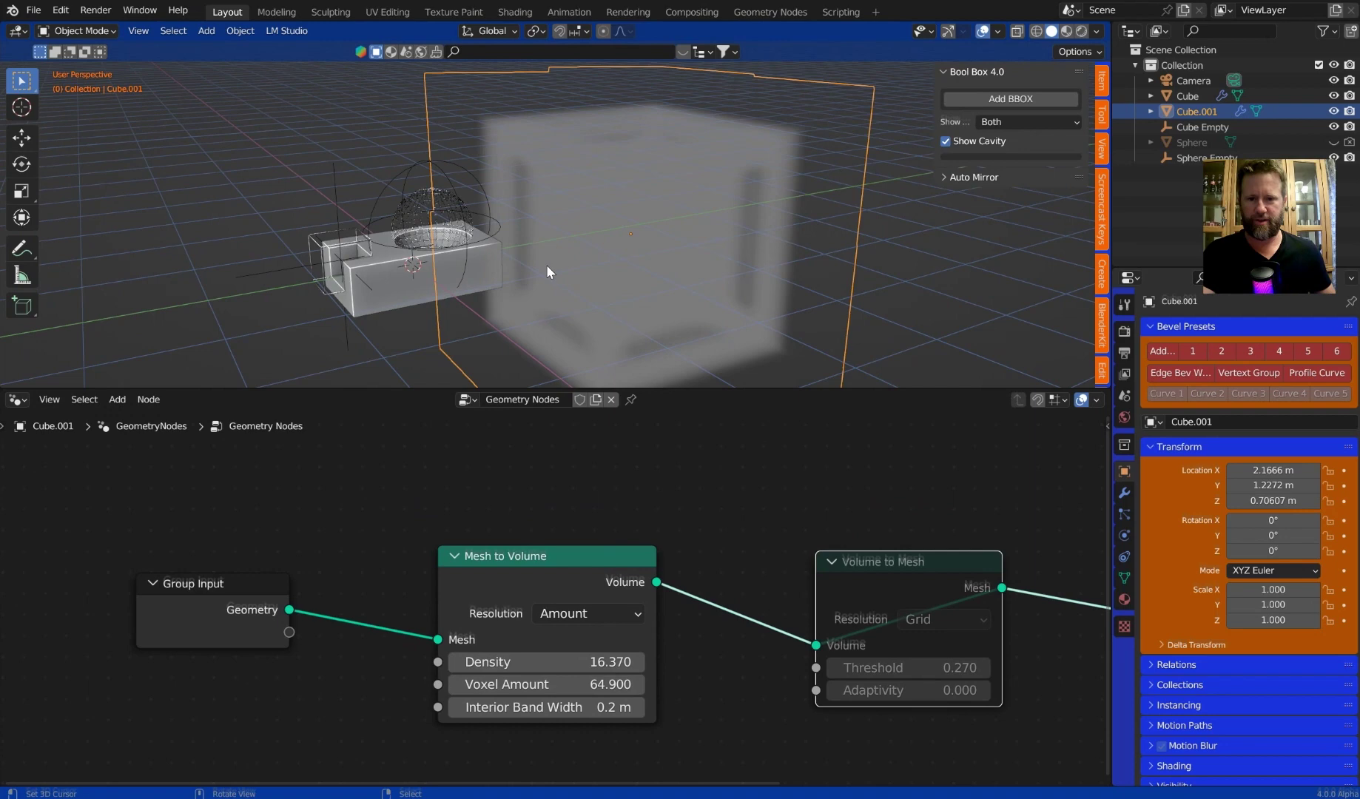
pyautogui.moveTo(546, 267)
pyautogui.mouseDown(button='middle')
pyautogui.moveTo(522, 344)
pyautogui.moveTo(590, 238)
pyautogui.mouseUp(button='middle')
pyautogui.moveTo(544, 683); pyautogui.dragTo(509, 613, button='middle')
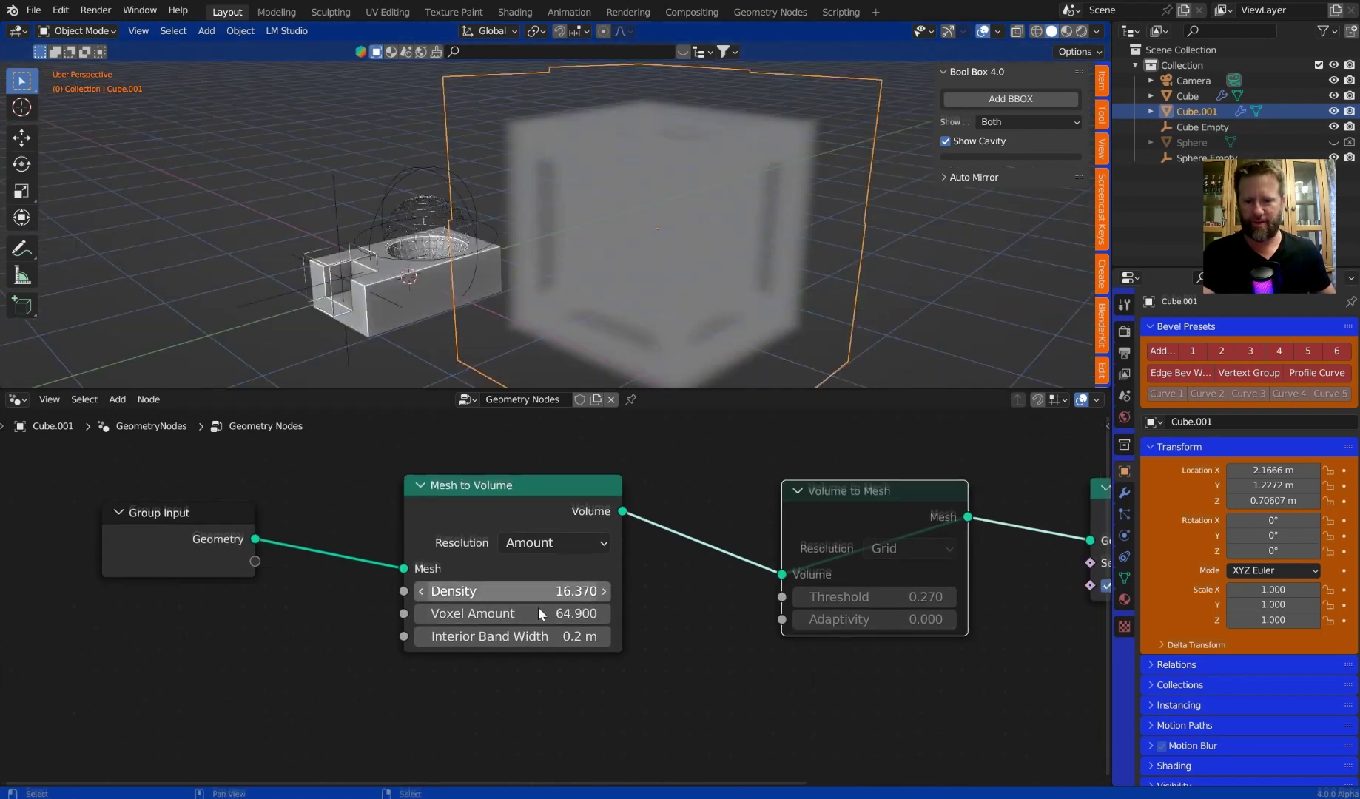
pyautogui.moveTo(510, 614); pyautogui.dragTo(499, 591)
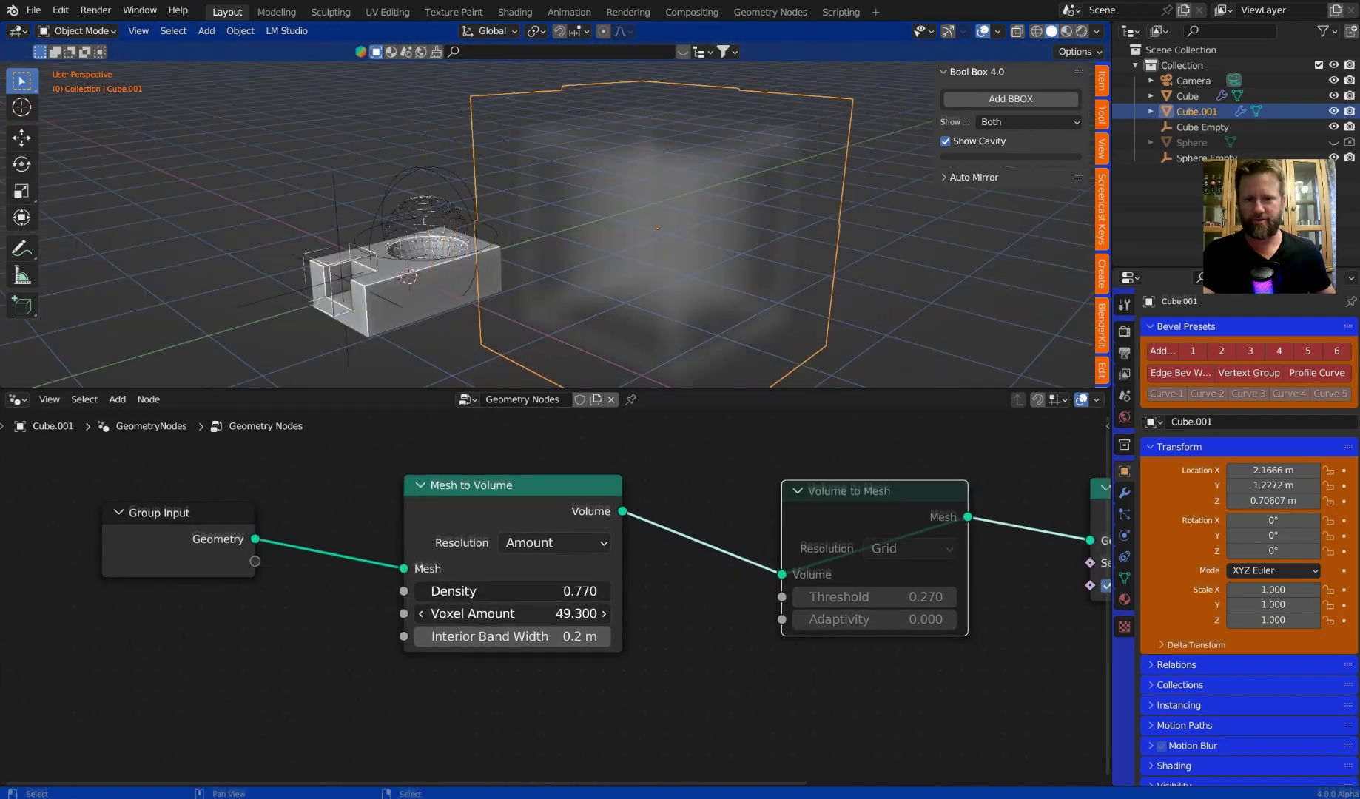
pyautogui.moveTo(500, 591)
pyautogui.mouseDown()
pyautogui.moveTo(510, 636)
pyautogui.moveTo(531, 636)
pyautogui.mouseUp()
pyautogui.moveTo(783, 208)
pyautogui.mouseDown(button='middle')
pyautogui.moveTo(580, 222)
pyautogui.moveTo(691, 230)
pyautogui.mouseUp(button='middle')
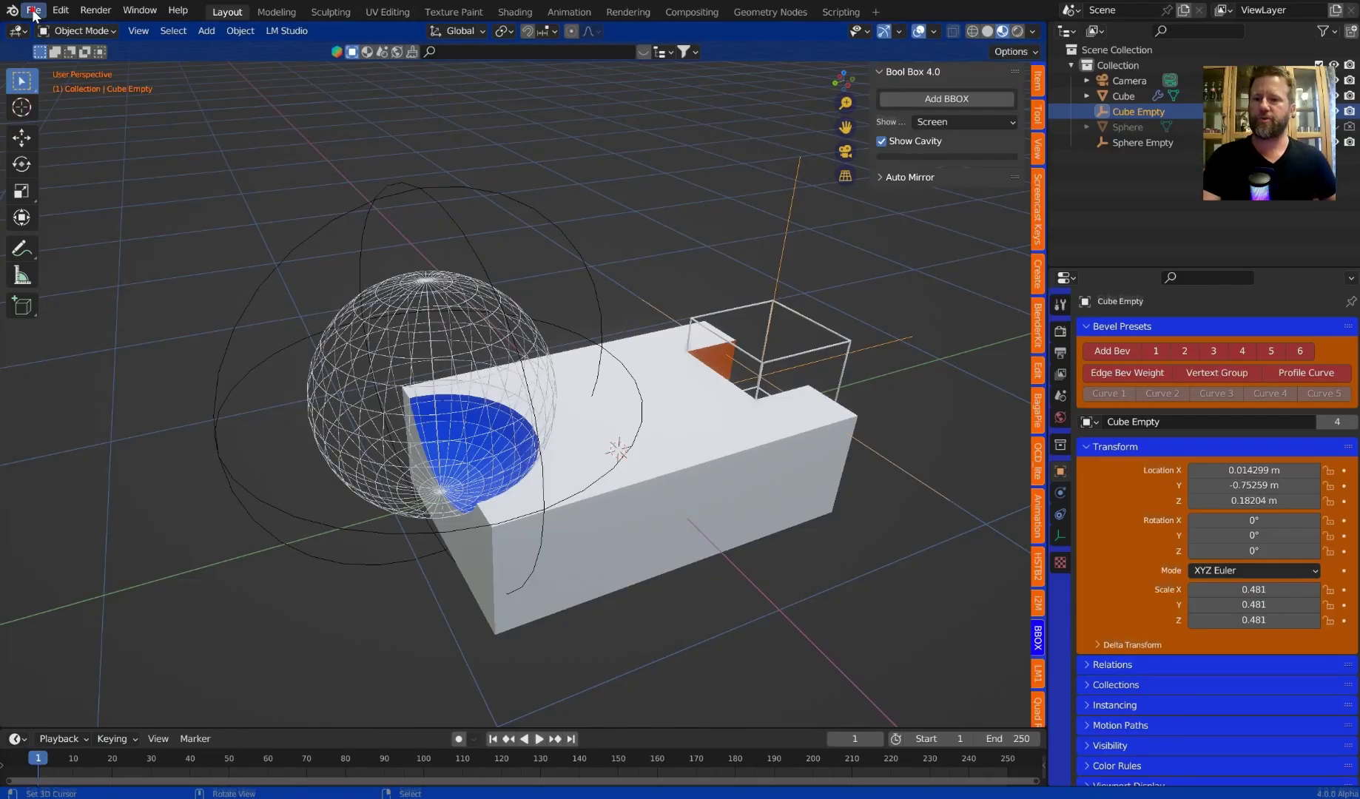
# - Save the boolean scene under a new name in Downloads, then check the Open Recent list
pyautogui.click(36, 13)
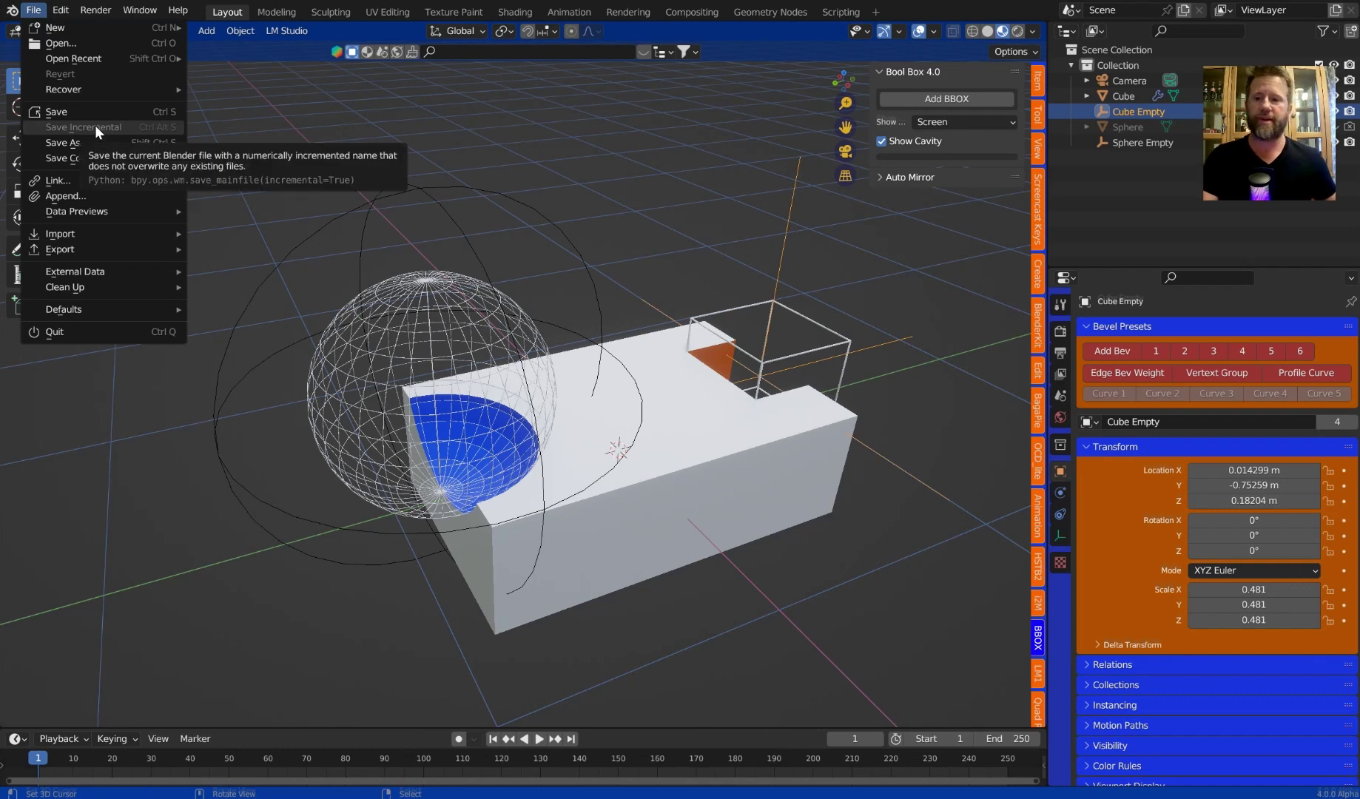
pyautogui.click(81, 113)
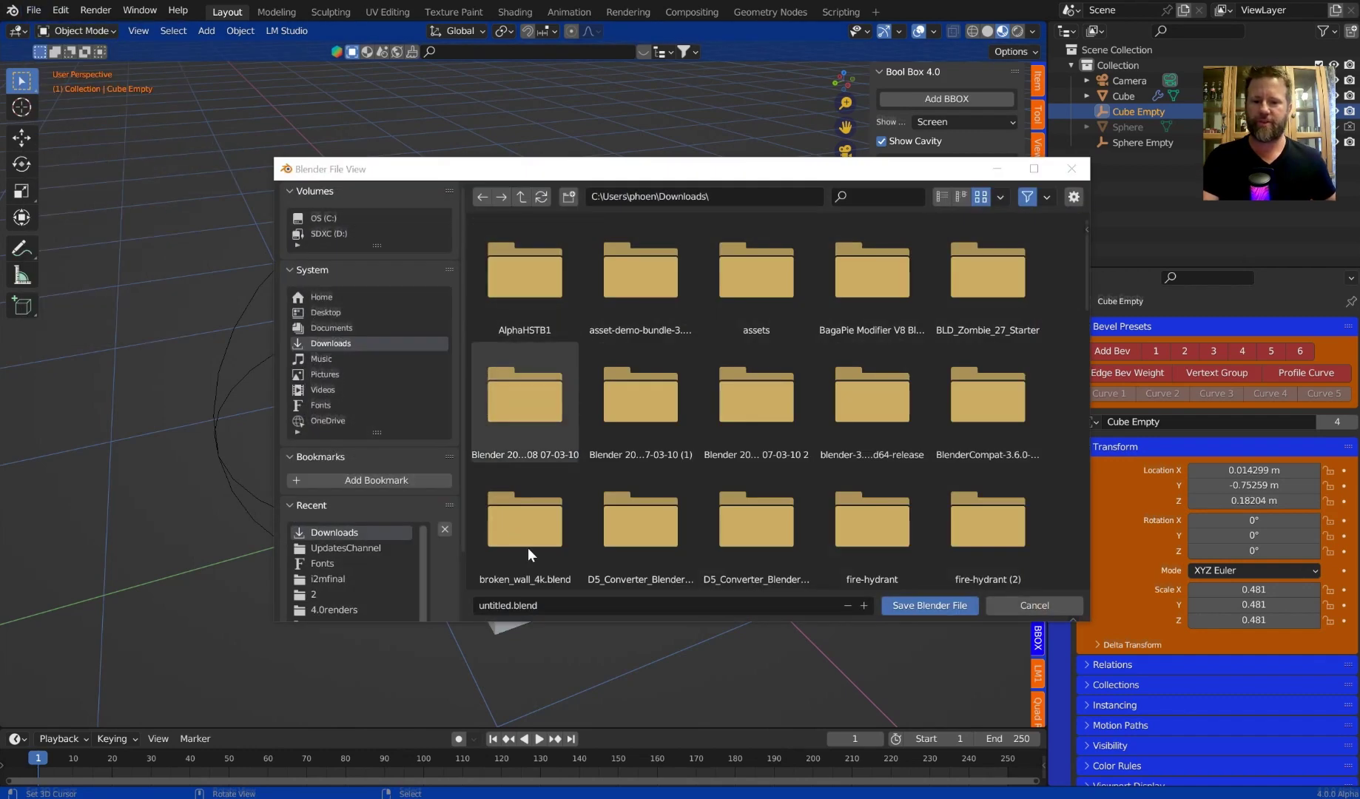
pyautogui.click(495, 612)
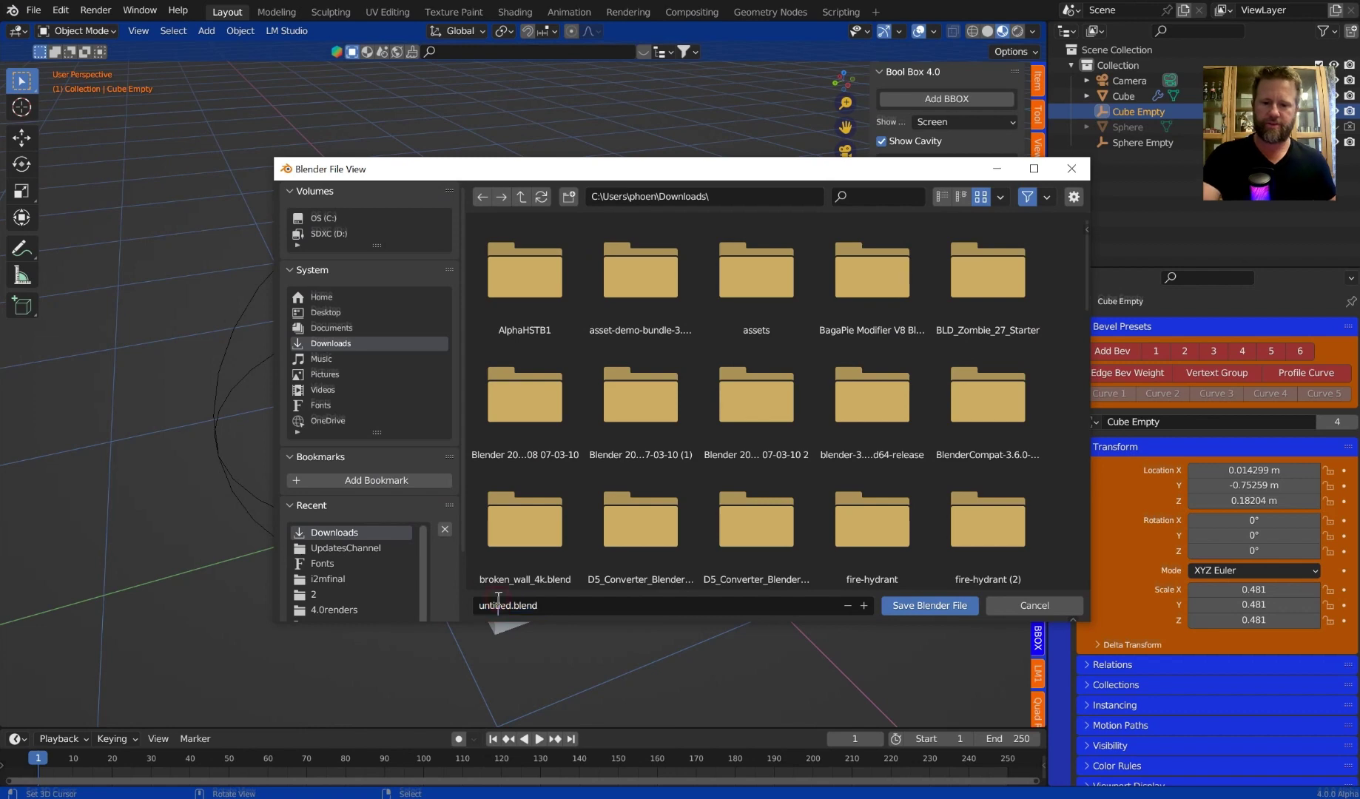
pyautogui.write('lsdasd')
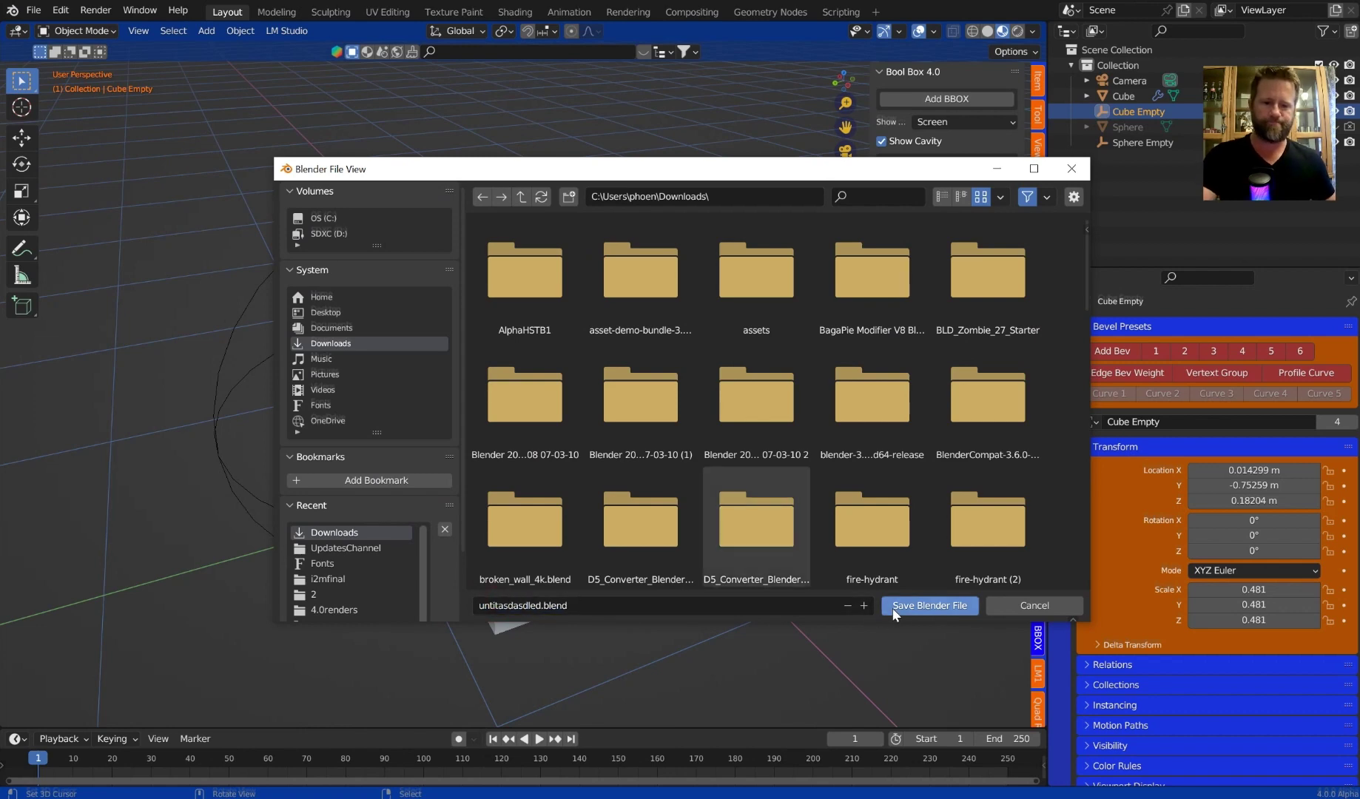
pyautogui.click(928, 605)
pyautogui.click(34, 9)
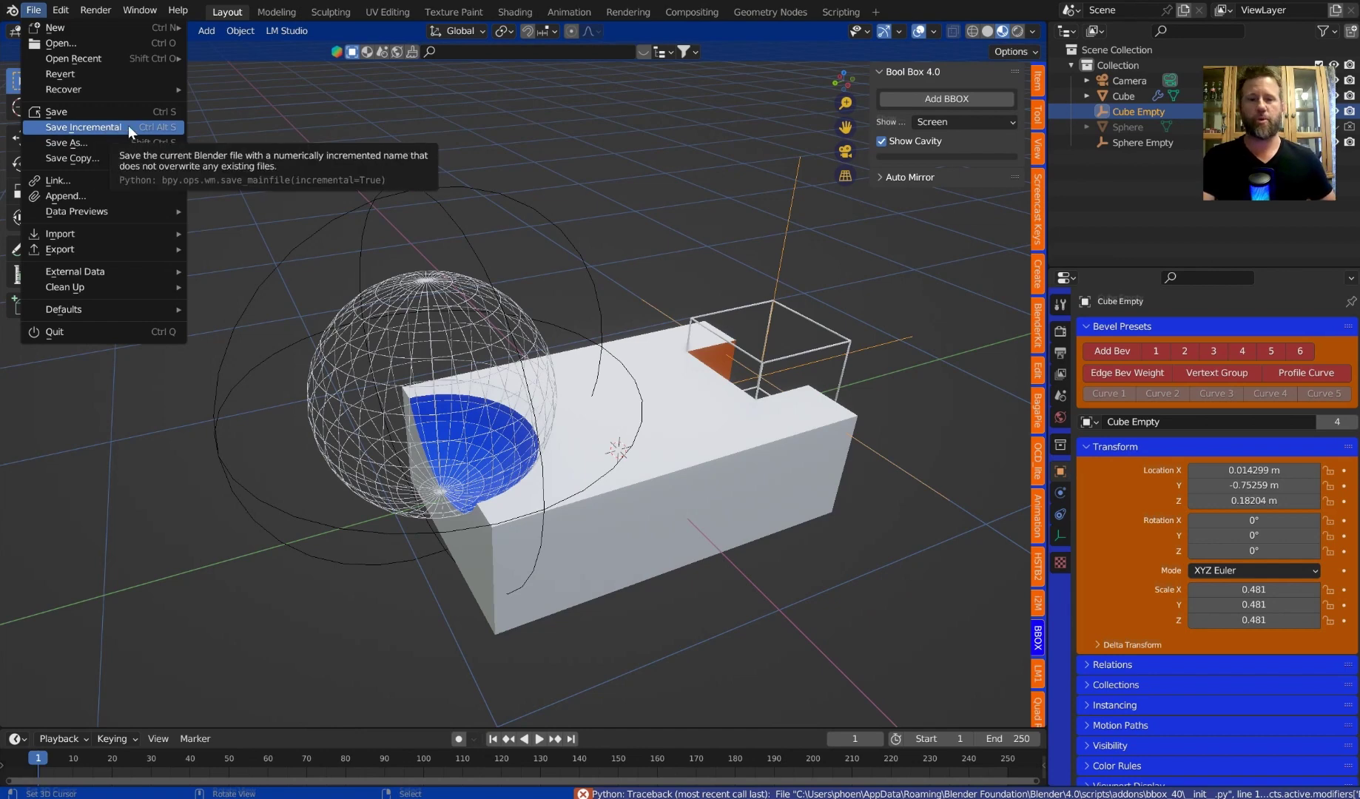
pyautogui.moveTo(73, 59)
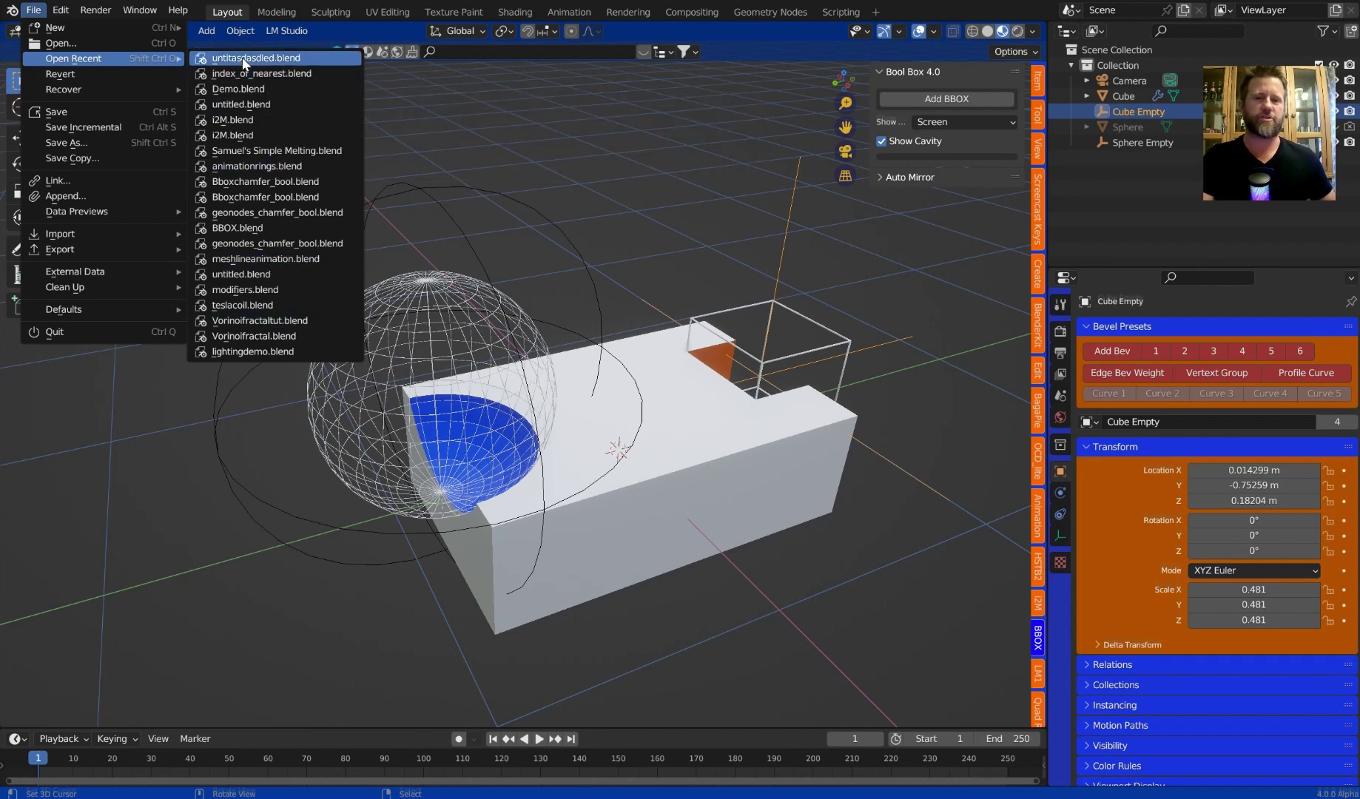
pyautogui.press('Escape')
pyautogui.press('Escape')
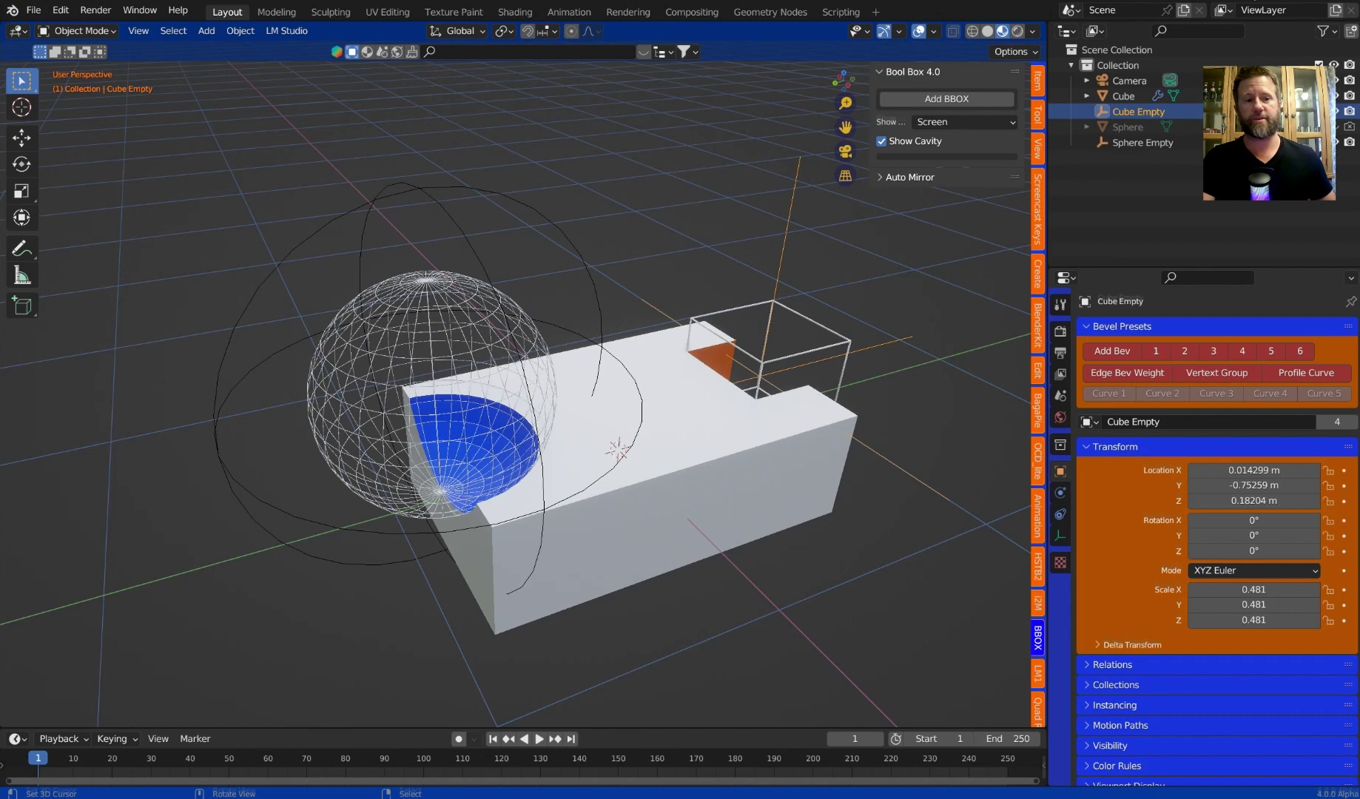
pyautogui.moveTo(935, 446); pyautogui.dragTo(983, 460, button='middle')
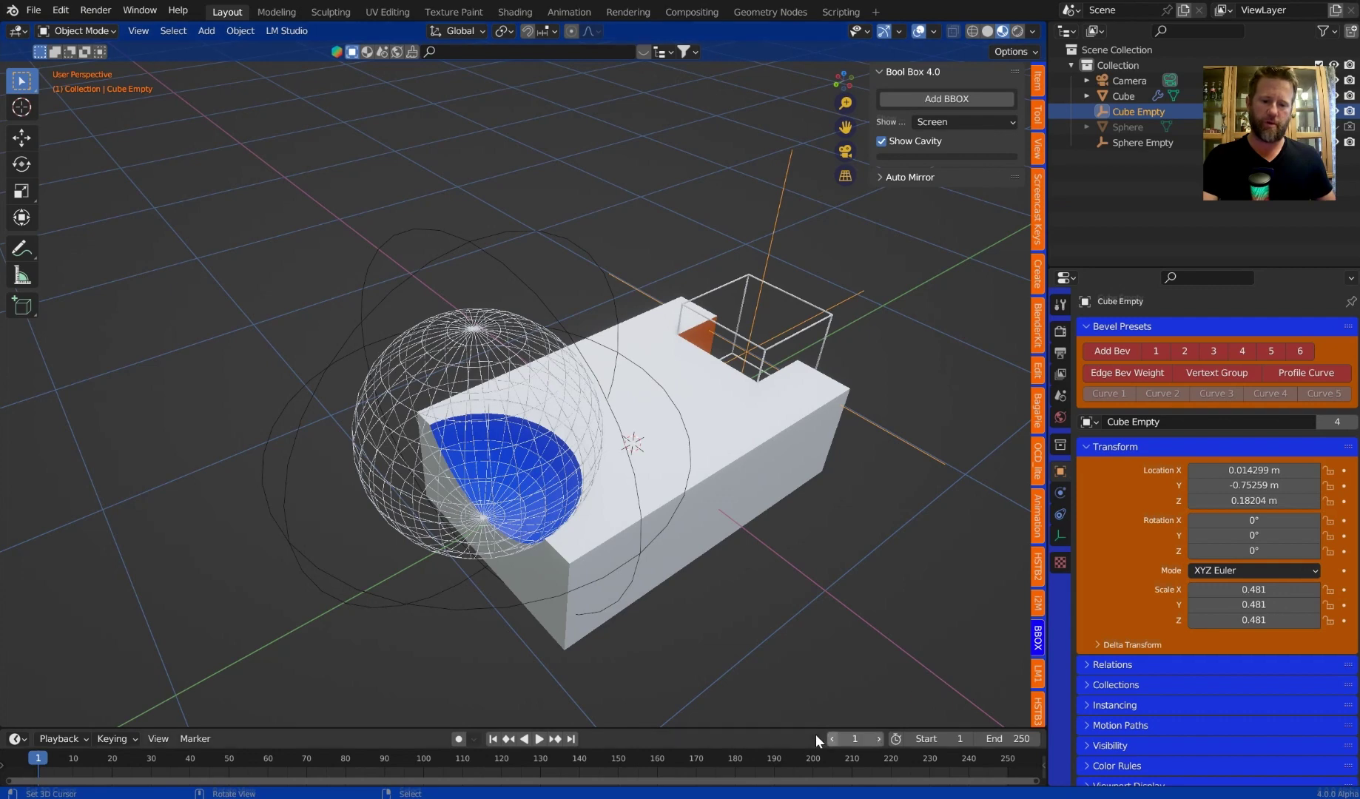
pyautogui.moveTo(815, 729); pyautogui.dragTo(810, 534)
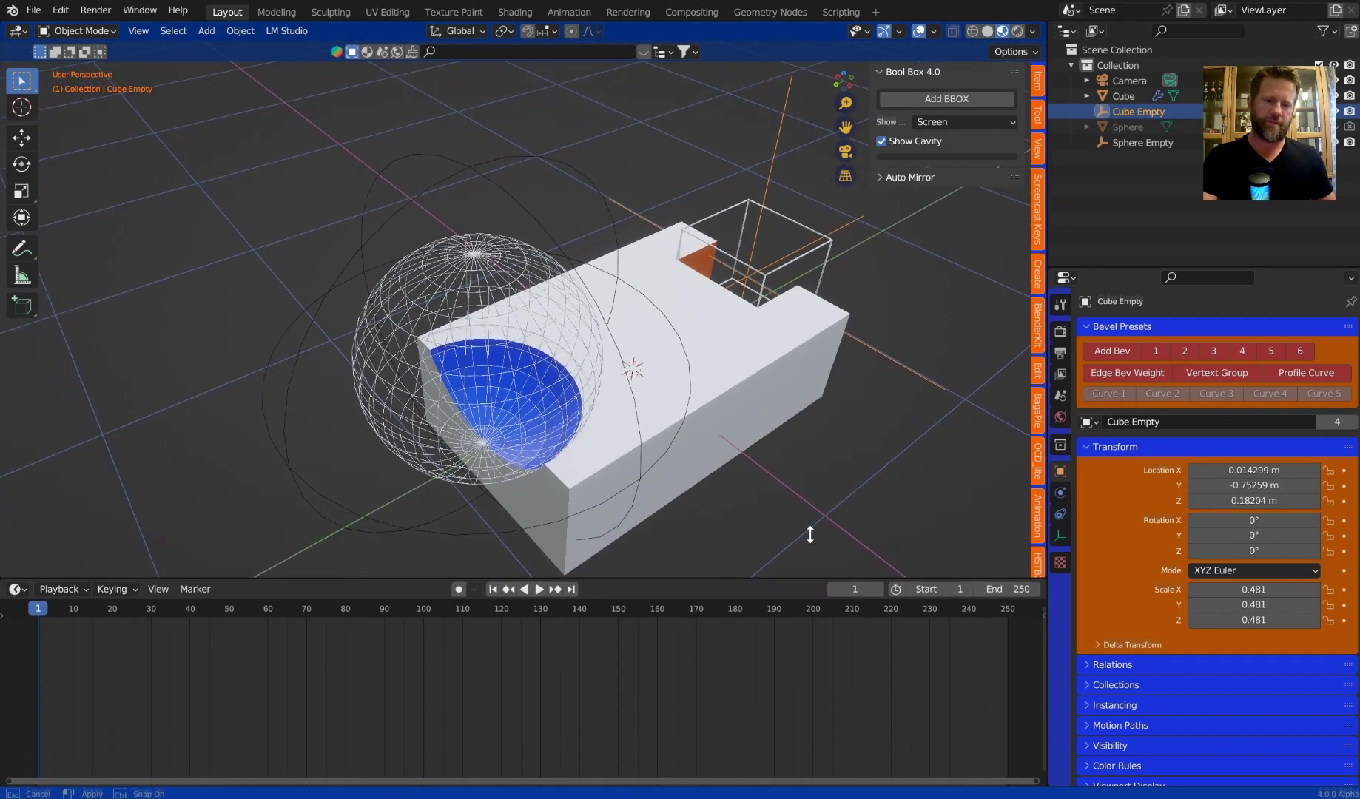
pyautogui.moveTo(810, 535)
pyautogui.mouseDown()
pyautogui.moveTo(855, 455)
pyautogui.moveTo(856, 396)
pyautogui.mouseUp()
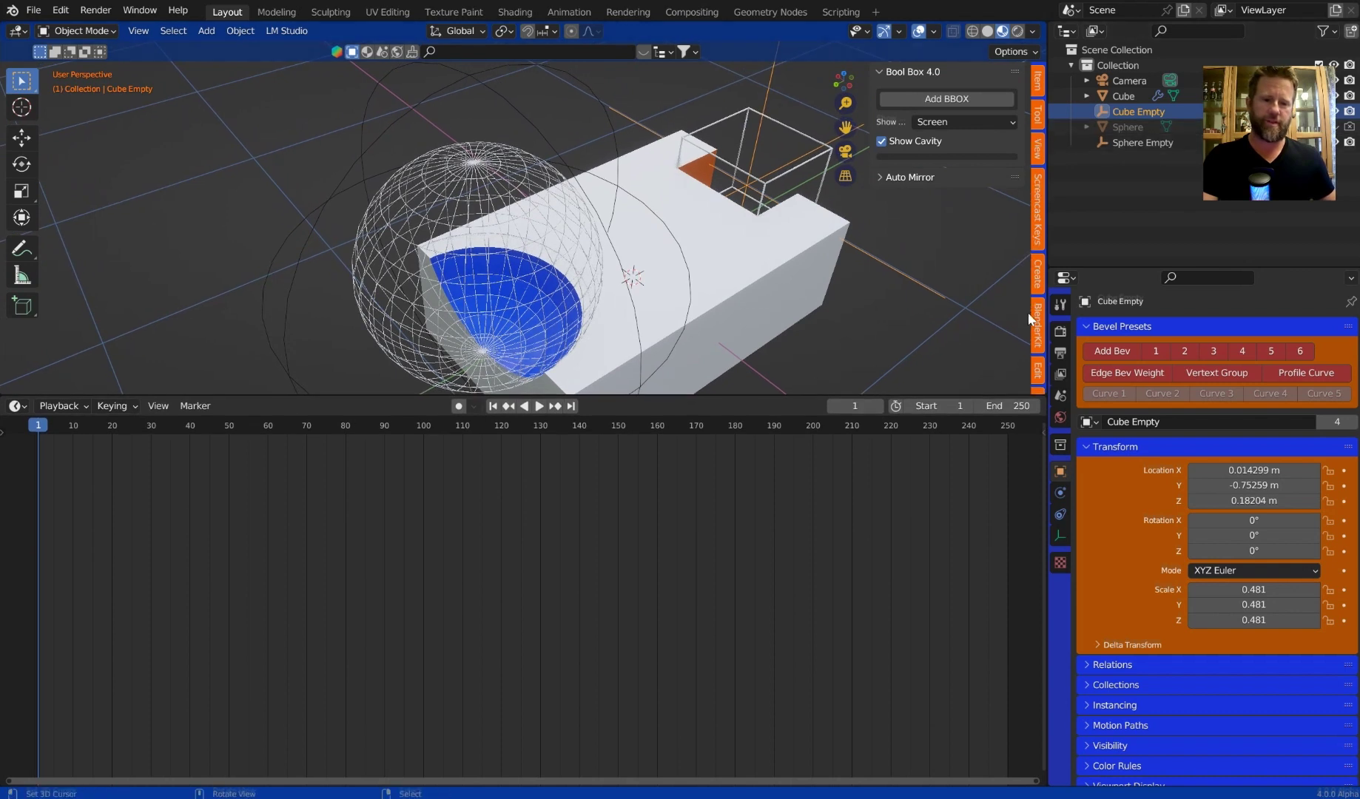
pyautogui.scroll(-3, 1033, 340)
pyautogui.scroll(-3, 1033, 349)
pyautogui.scroll(-3, 1036, 361)
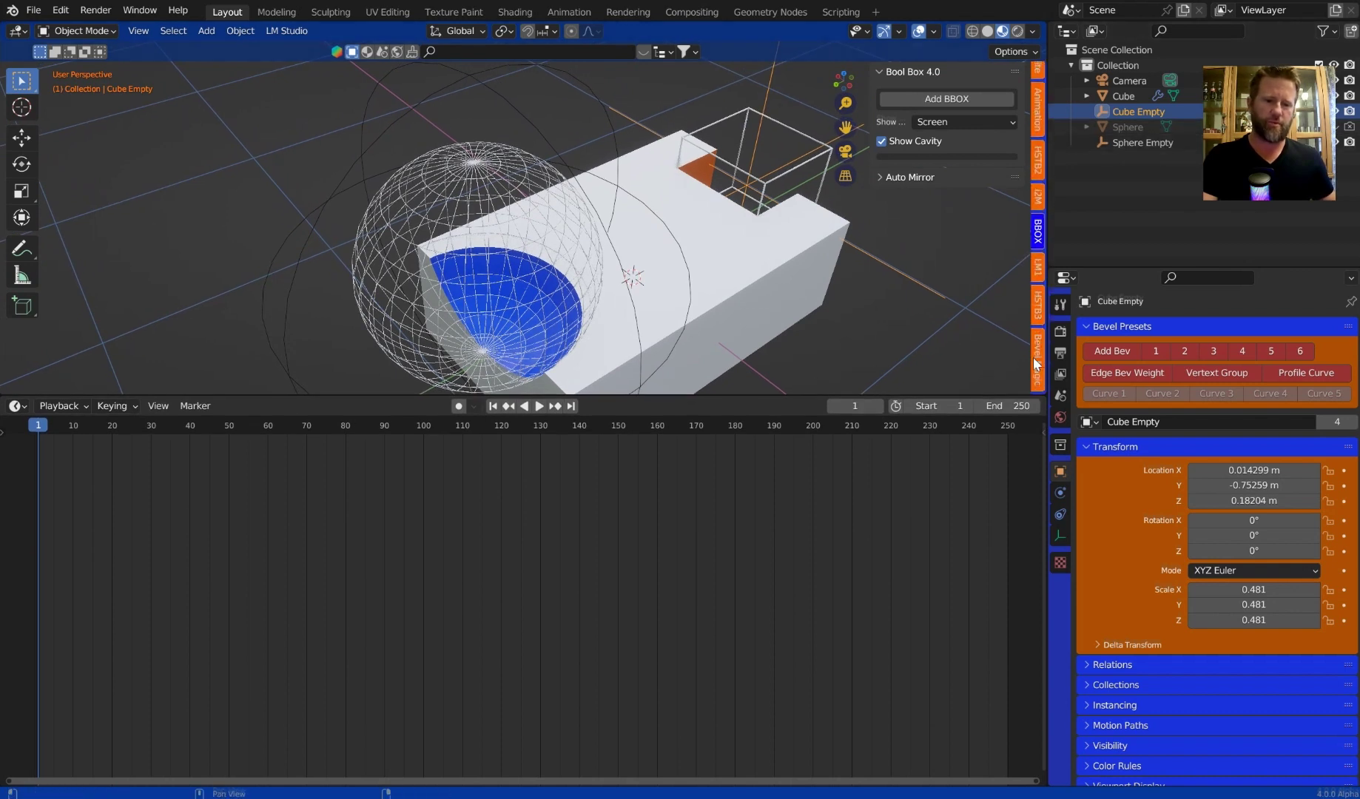
pyautogui.moveTo(817, 395); pyautogui.dragTo(818, 737)
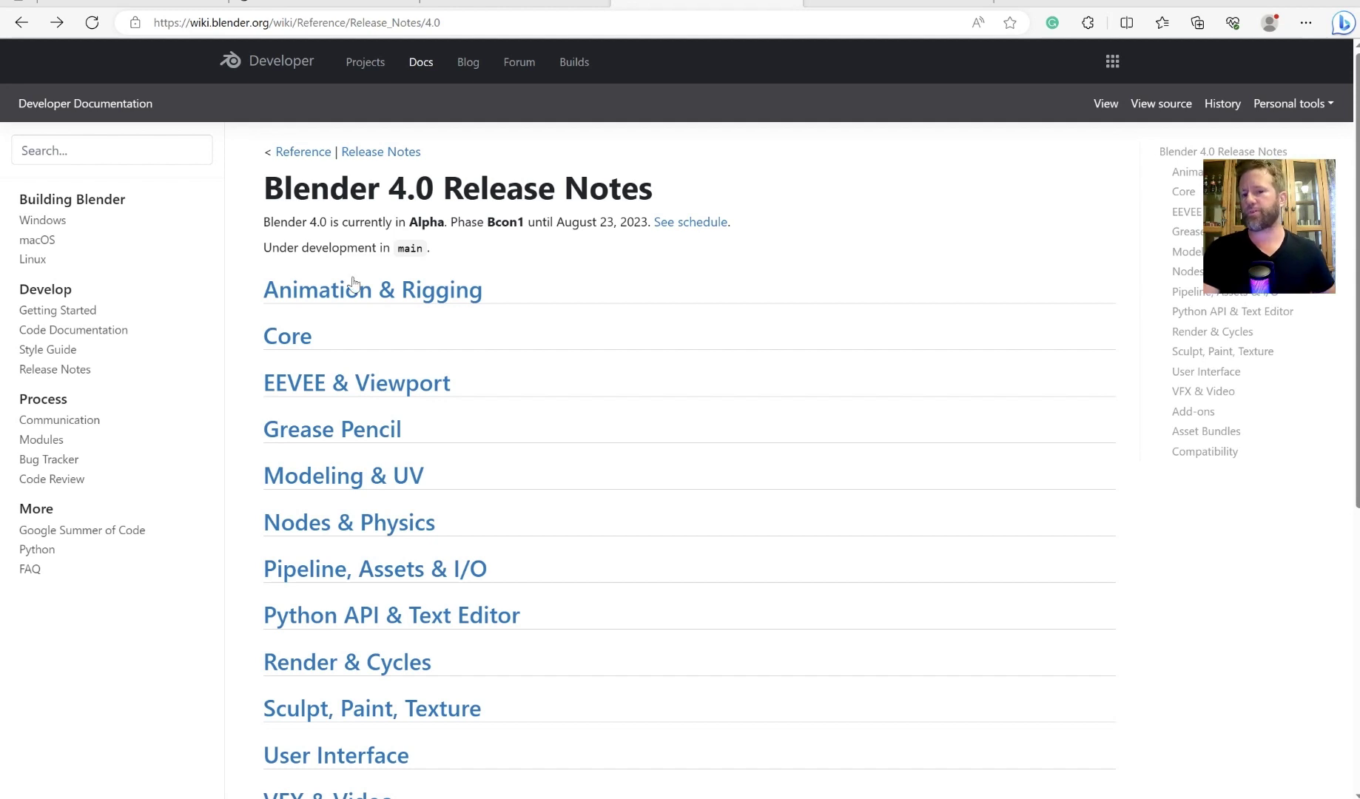
# - Open the Animation & Rigging notes and play the Graph Editor demo video fullscreen
pyautogui.click(290, 294)
pyautogui.scroll(-4, 659, 457)
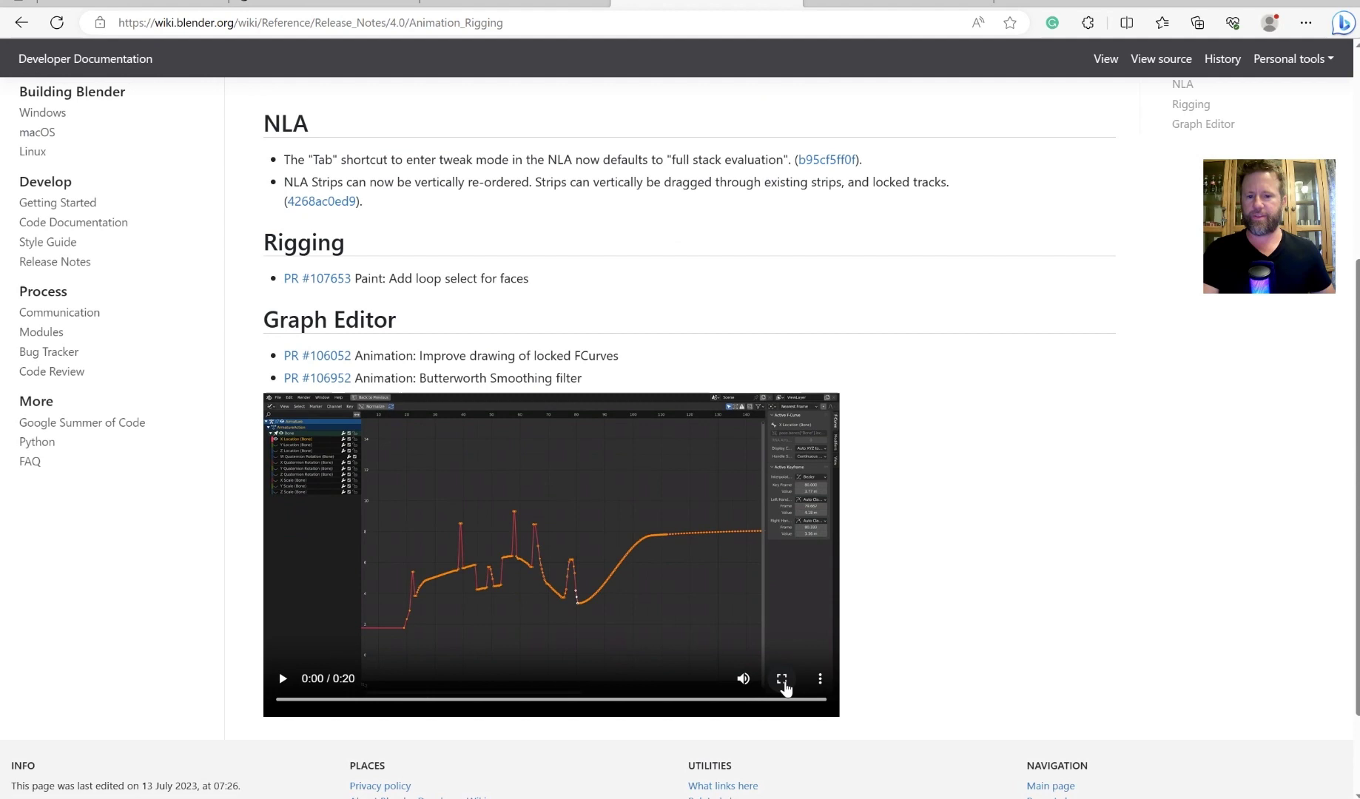
pyautogui.click(784, 680)
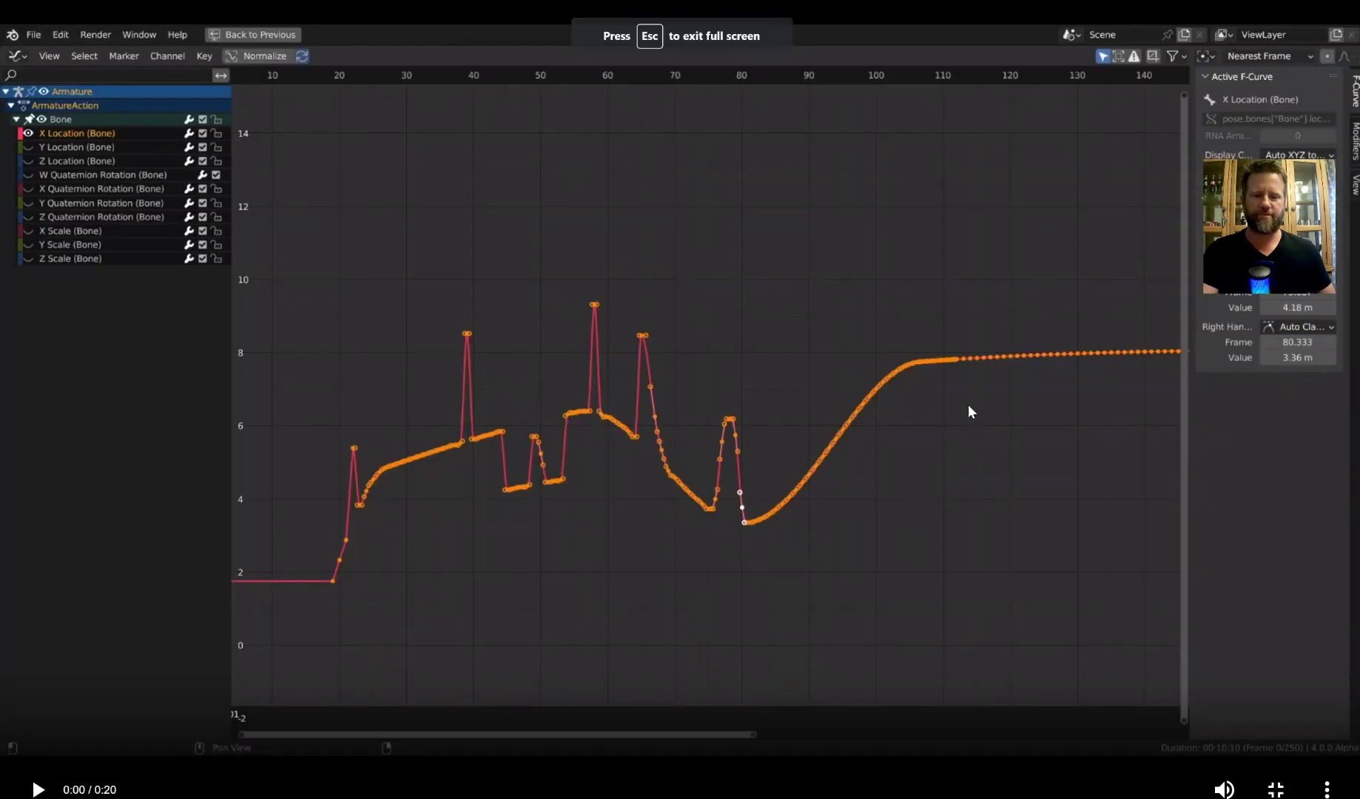
pyautogui.press('space')
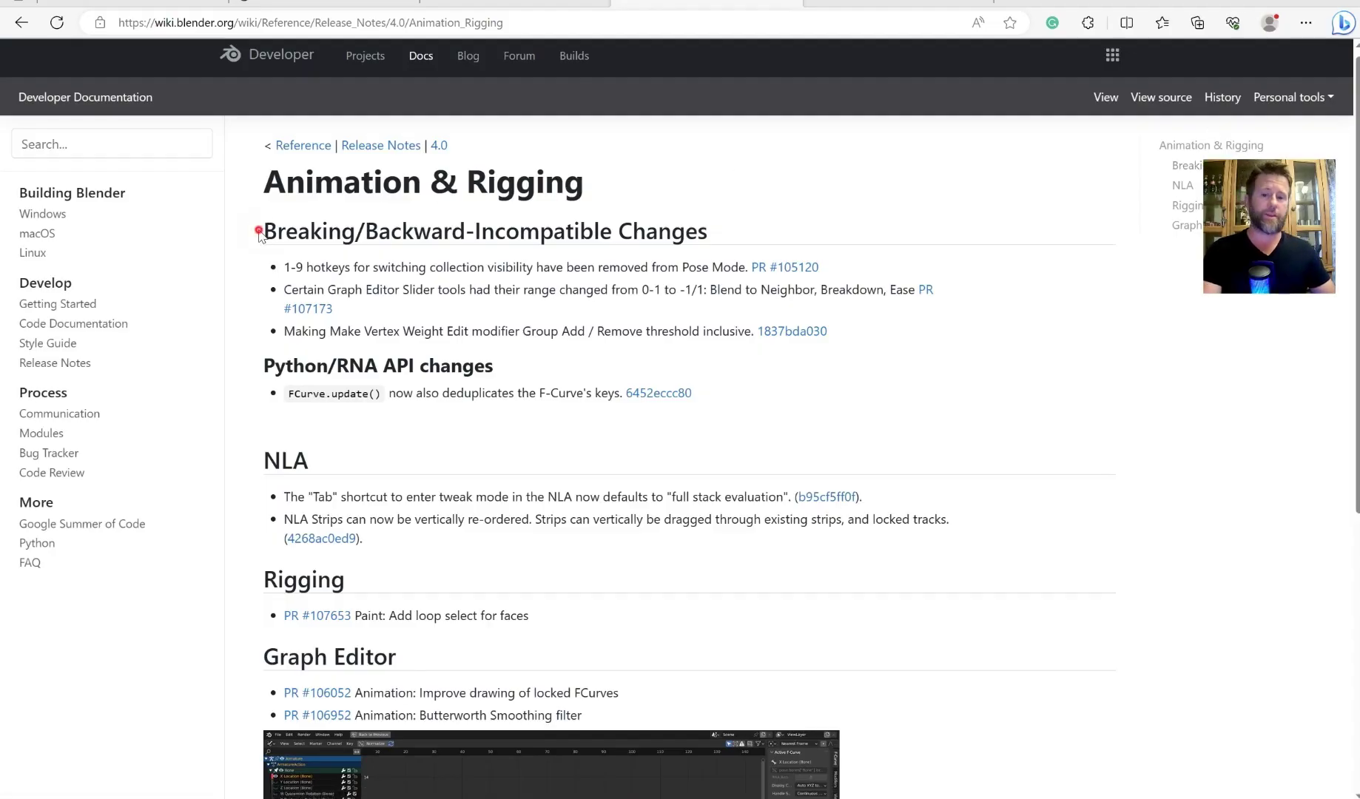
# - Highlight the Breaking/Backward-Incompatible Changes heading and its second bullet
pyautogui.moveTo(258, 233)
pyautogui.mouseDown()
pyautogui.moveTo(753, 246)
pyautogui.moveTo(888, 287)
pyautogui.mouseUp()
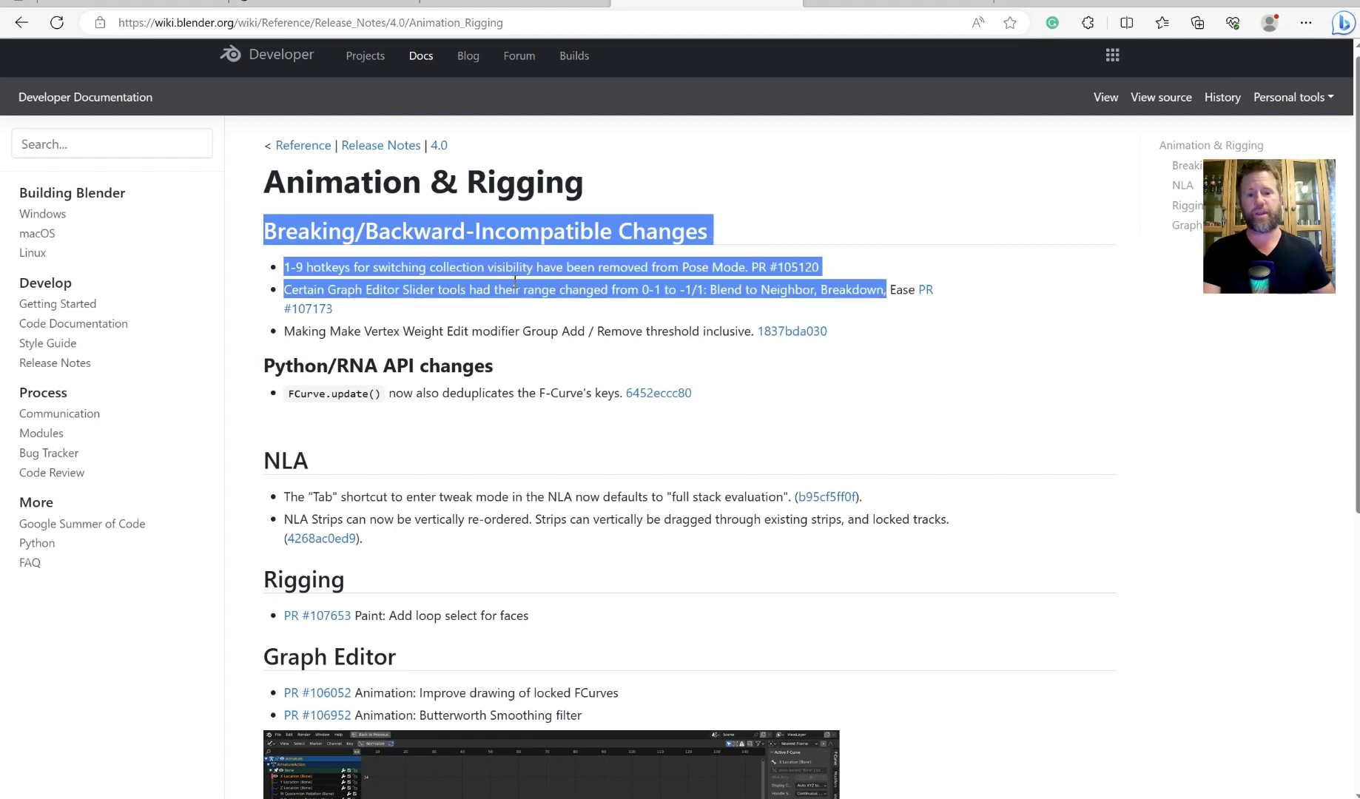
pyautogui.click(663, 282)
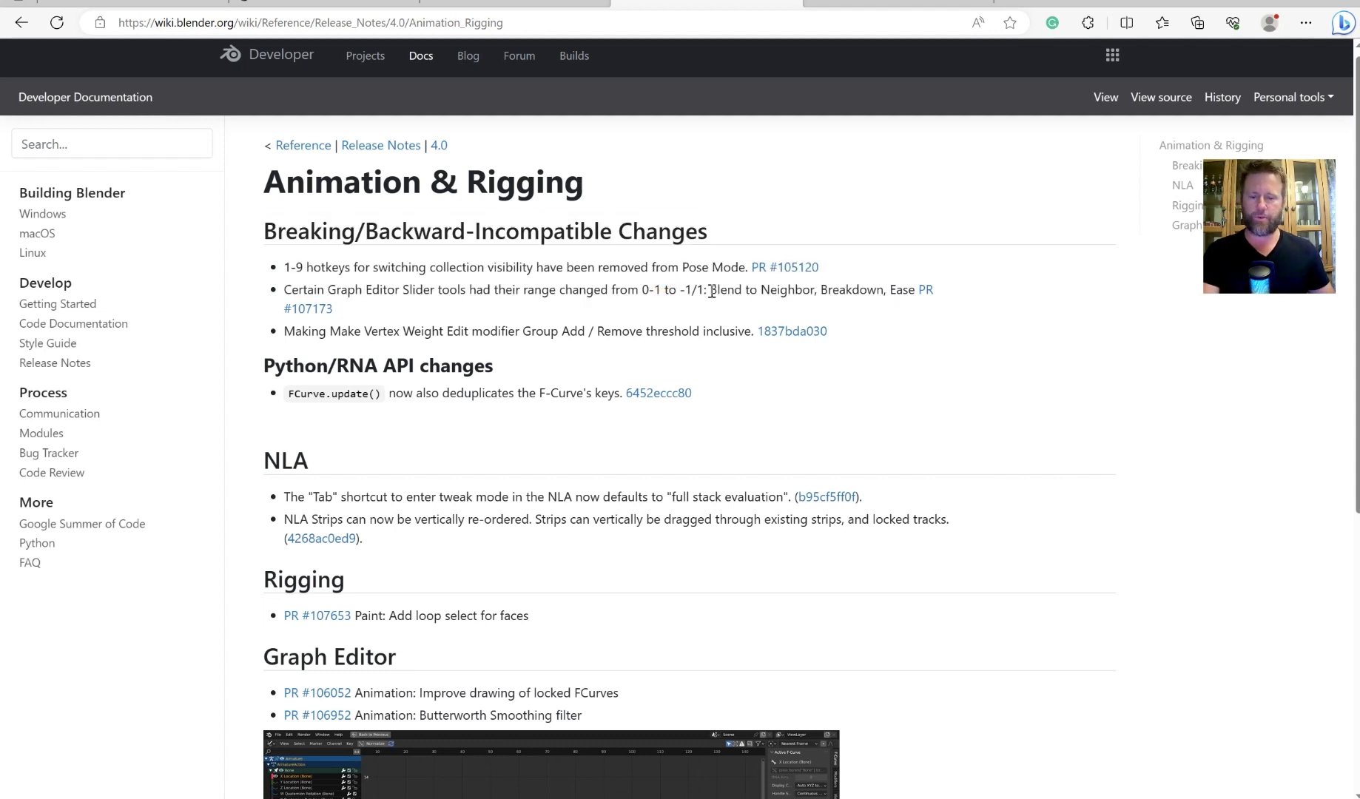
pyautogui.moveTo(912, 286); pyautogui.dragTo(290, 298)
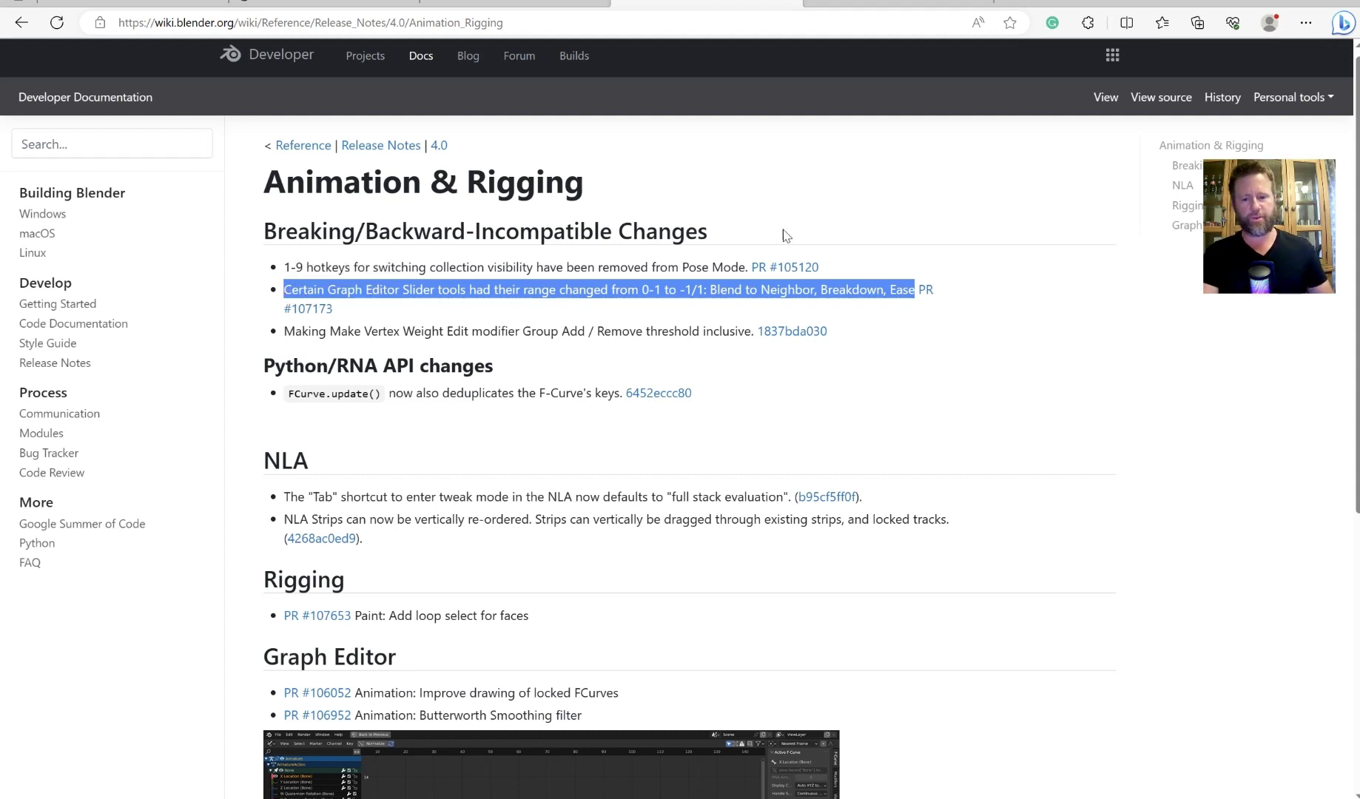
pyautogui.scroll(-2, 958, 220)
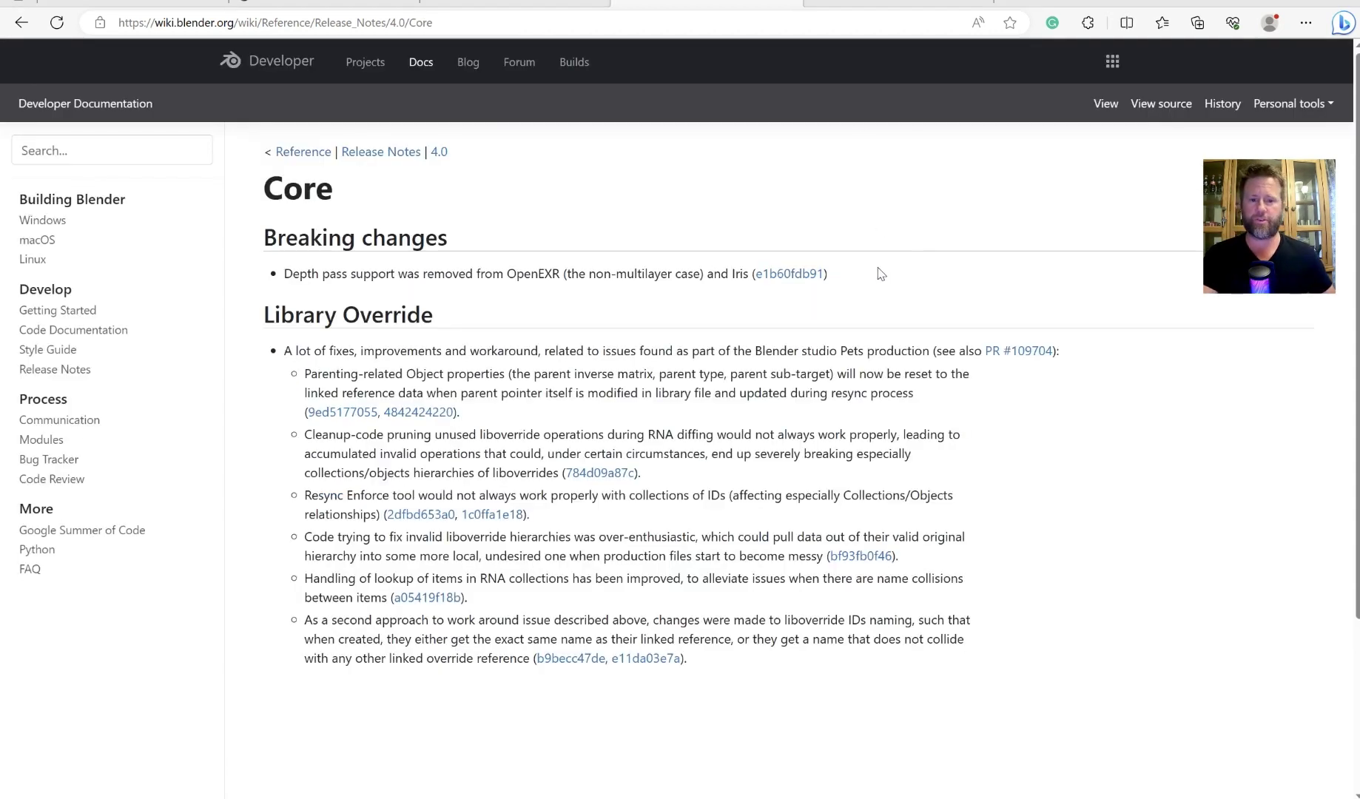
# - Highlight the Core notes on depth pass removal and RNA collection lookups
pyautogui.moveTo(878, 274)
pyautogui.mouseDown()
pyautogui.moveTo(284, 279)
pyautogui.moveTo(305, 268)
pyautogui.mouseUp()
pyautogui.click(286, 287)
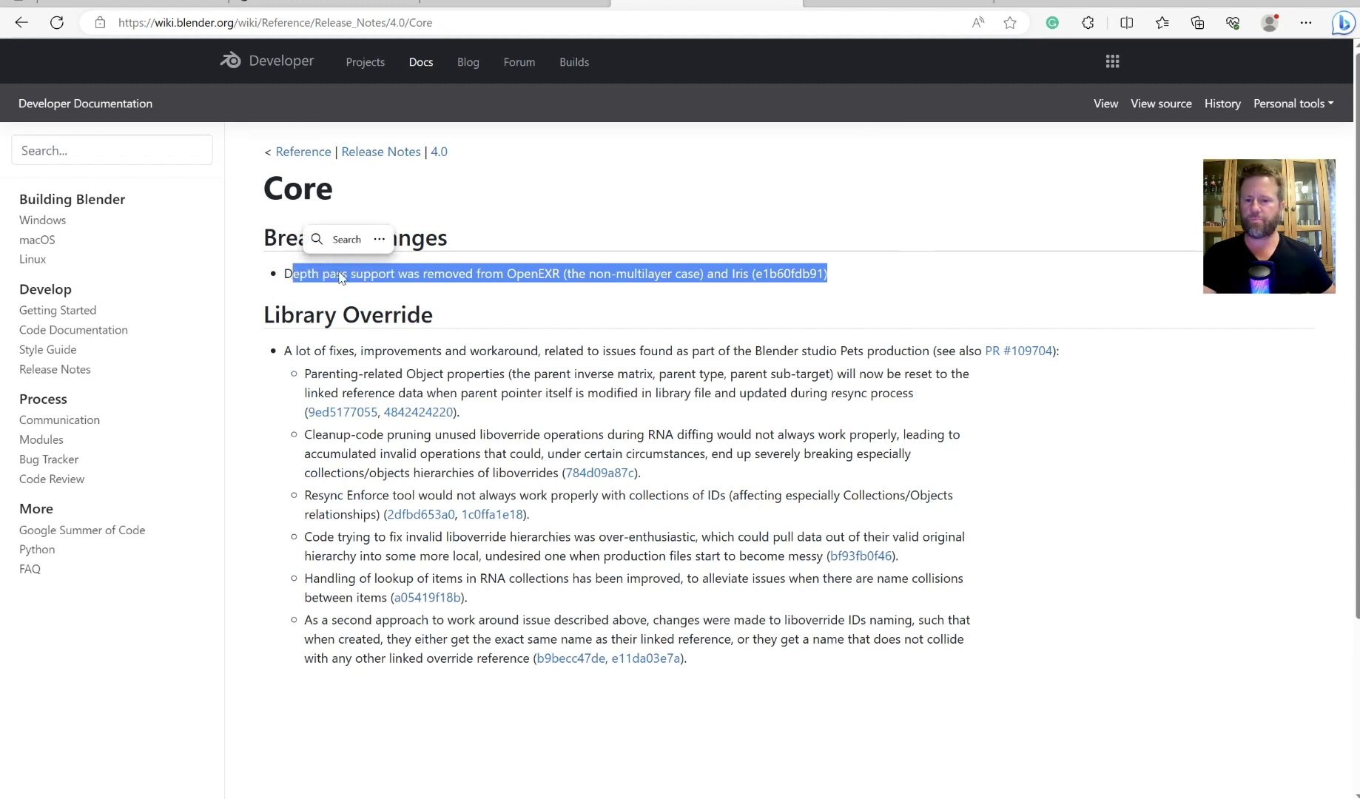
pyautogui.click(527, 313)
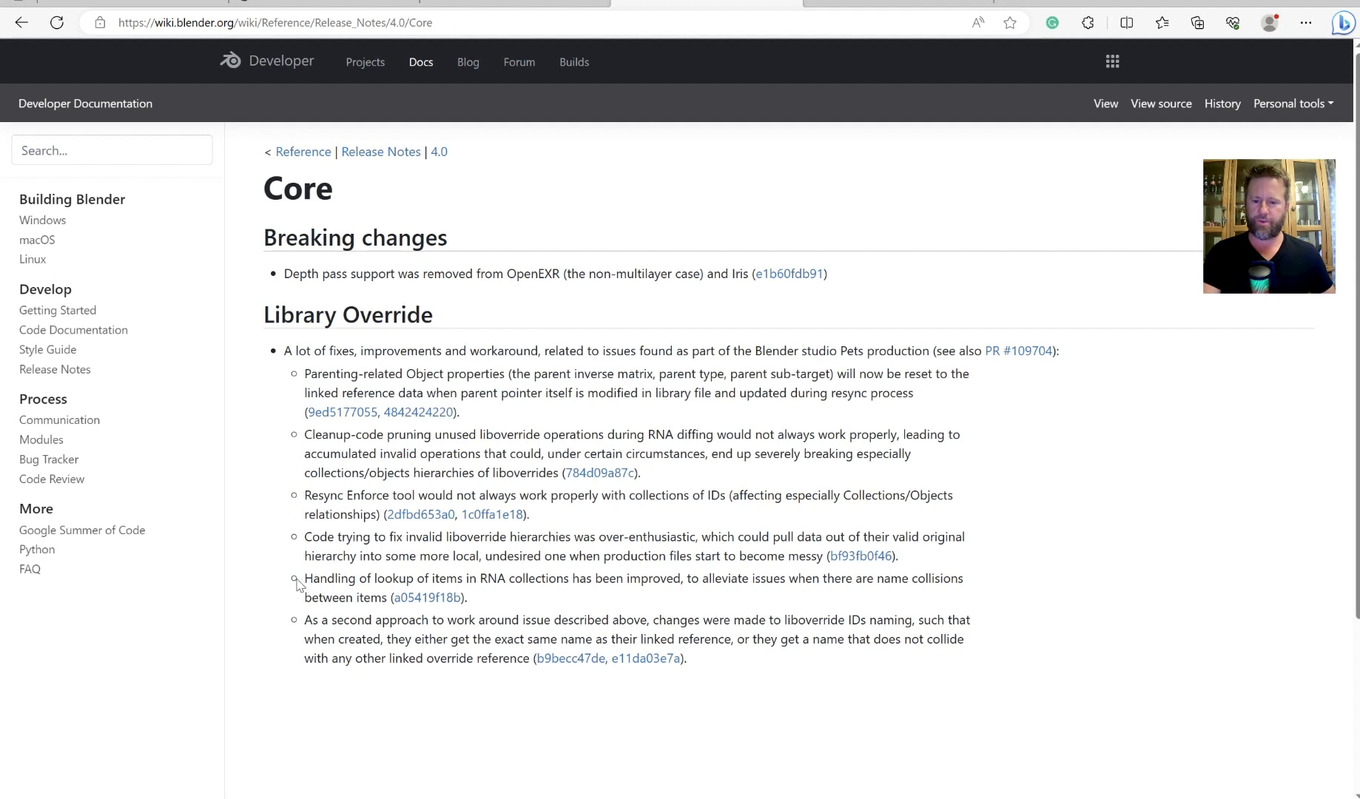
pyautogui.moveTo(299, 583); pyautogui.dragTo(468, 599)
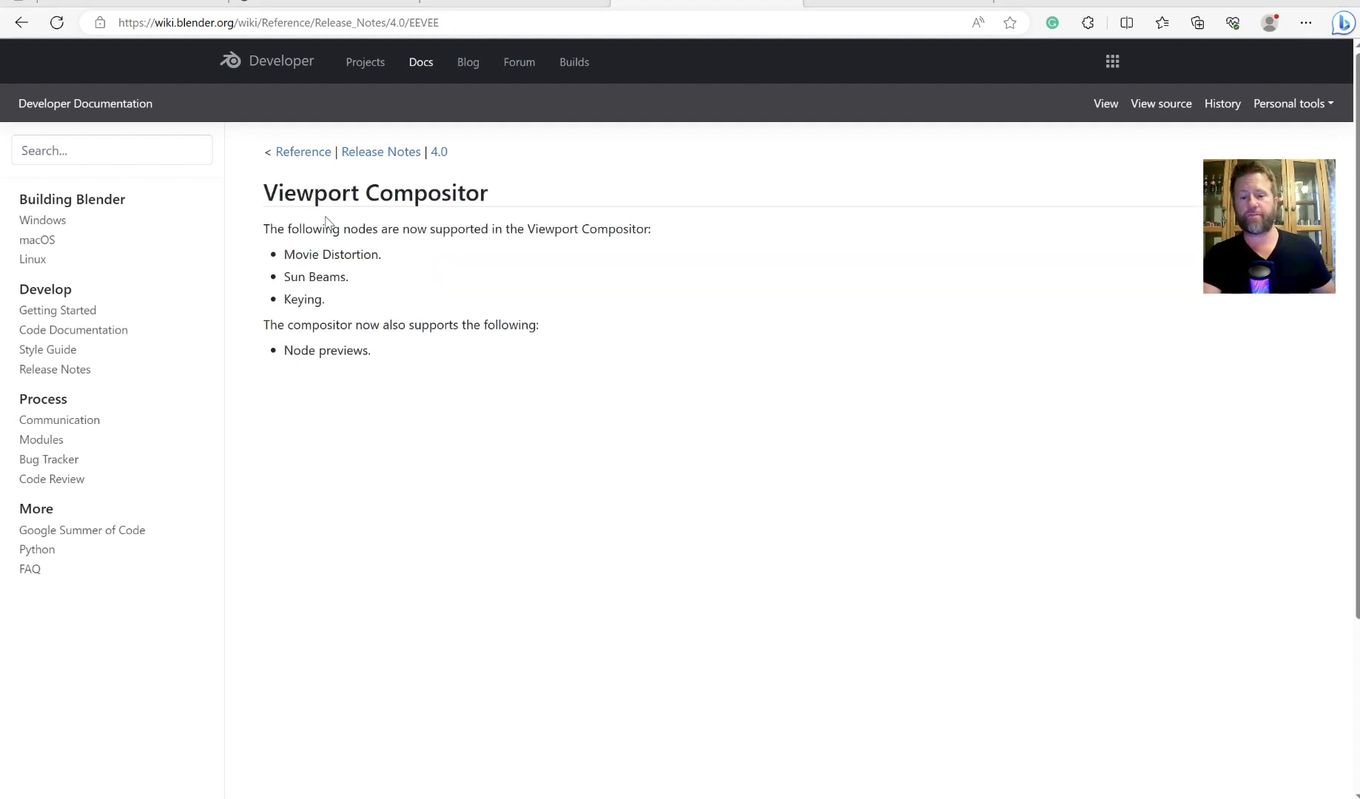
# - Highlight the Viewport Compositor heading and the Sun Beams and node previews notes, then deselect
pyautogui.moveTo(511, 199)
pyautogui.mouseDown()
pyautogui.moveTo(268, 197)
pyautogui.moveTo(273, 212)
pyautogui.mouseUp()
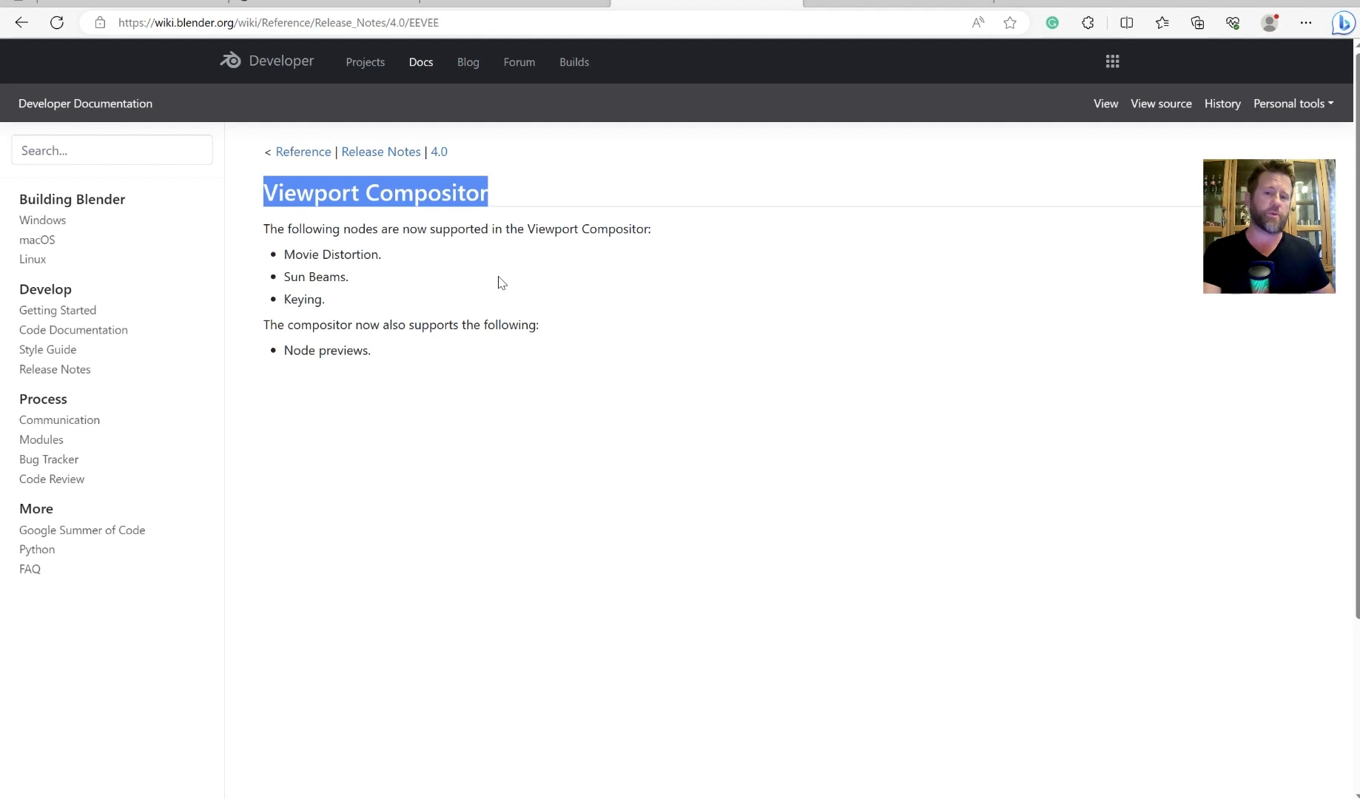
pyautogui.moveTo(284, 255)
pyautogui.mouseDown()
pyautogui.moveTo(382, 258)
pyautogui.moveTo(284, 286)
pyautogui.moveTo(330, 301)
pyautogui.mouseUp()
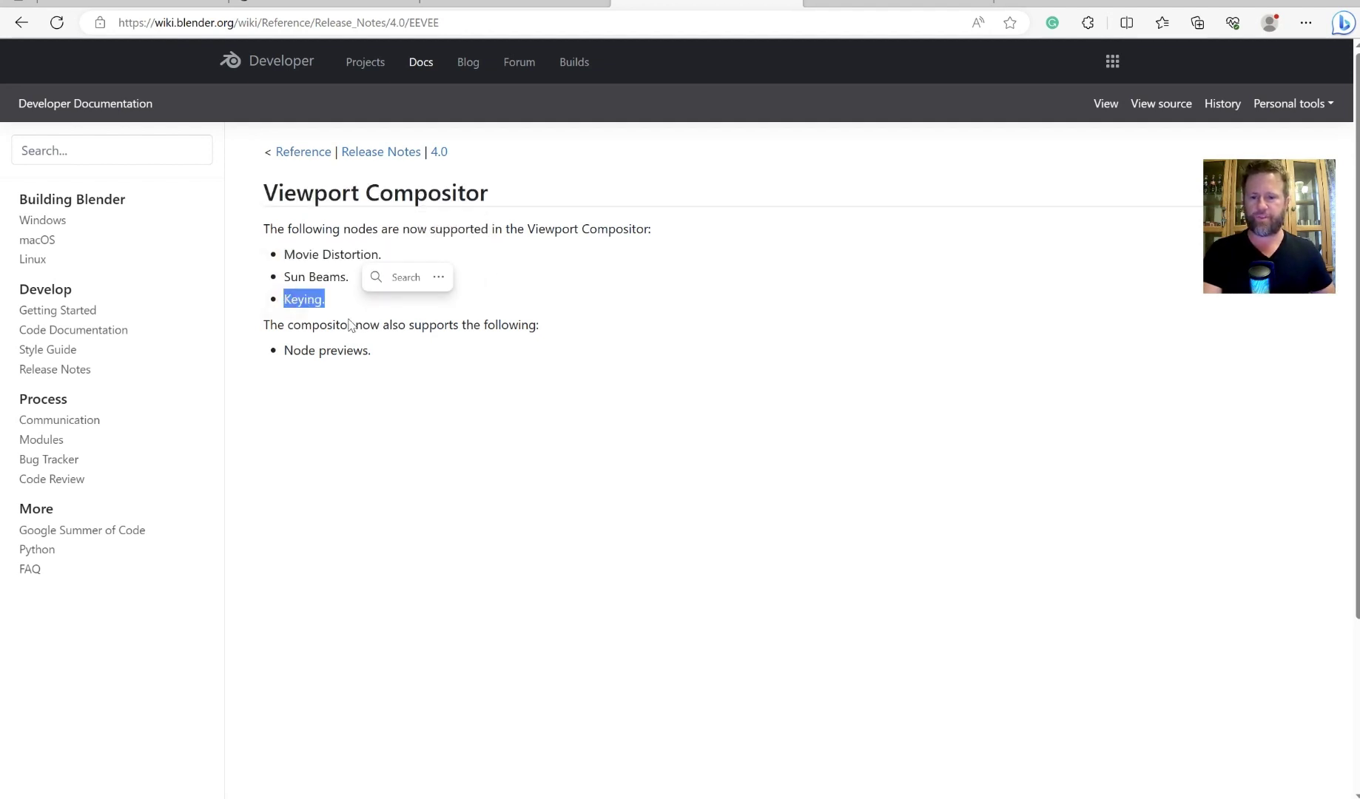
pyautogui.moveTo(395, 357)
pyautogui.mouseDown()
pyautogui.moveTo(283, 352)
pyautogui.moveTo(269, 328)
pyautogui.mouseUp()
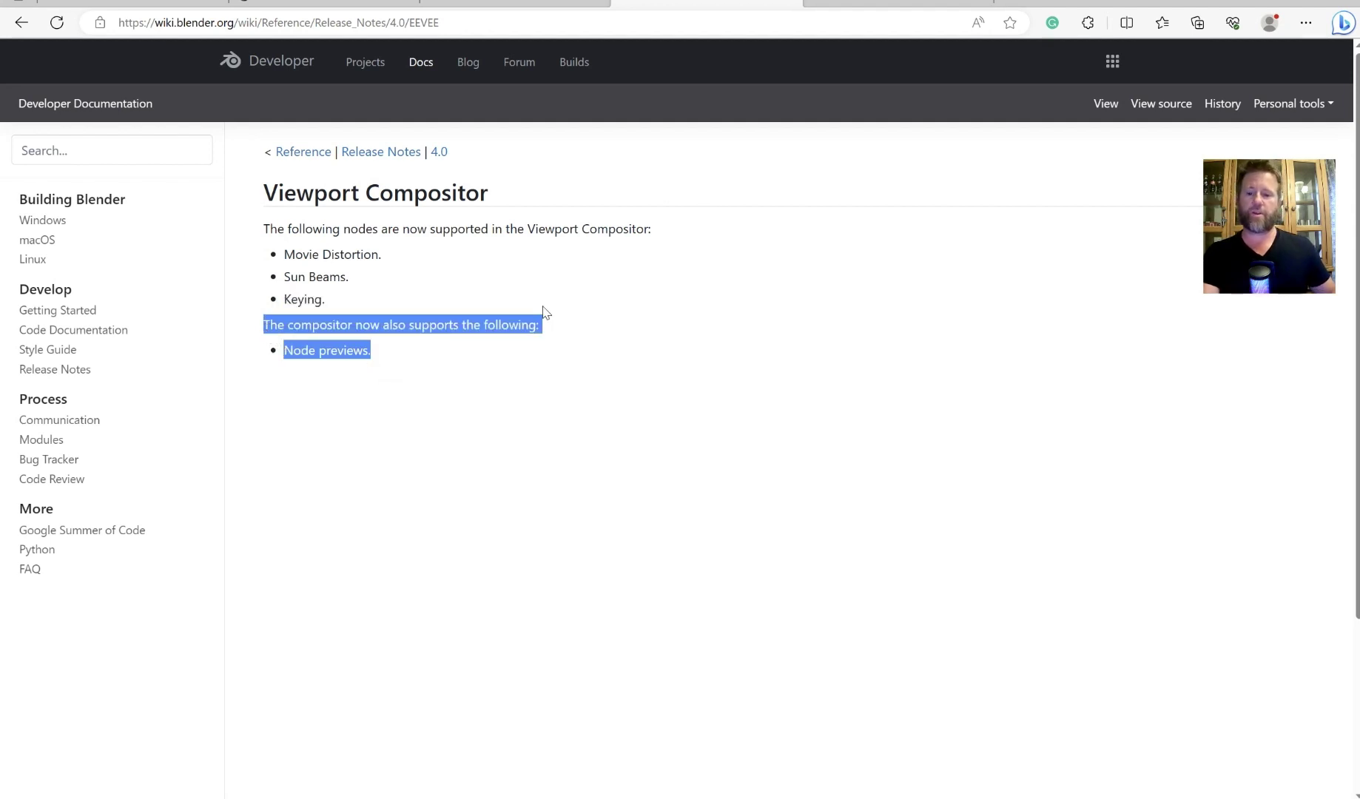
pyautogui.click(706, 255)
pyautogui.hotkey('alt', 'Tab')
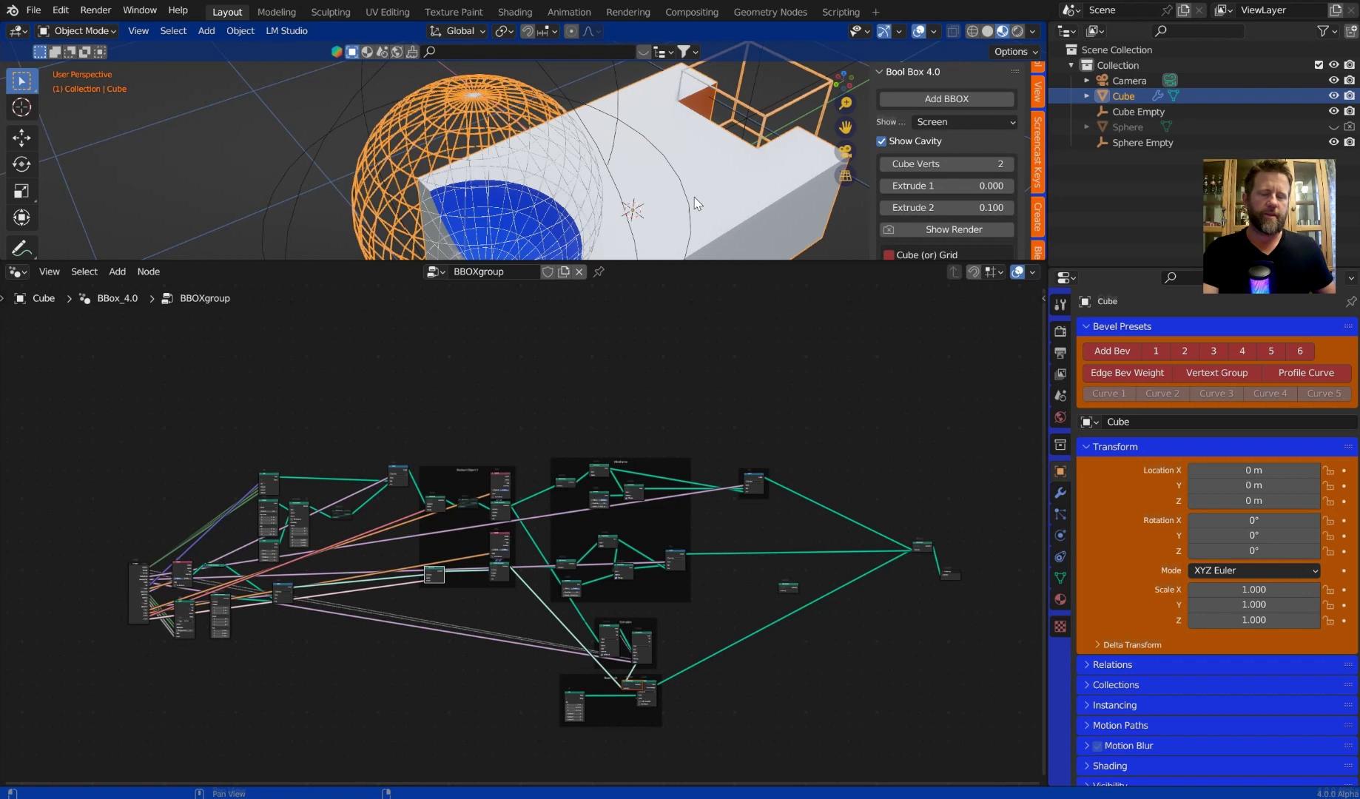
pyautogui.moveTo(446, 394); pyautogui.dragTo(464, 334, button='middle')
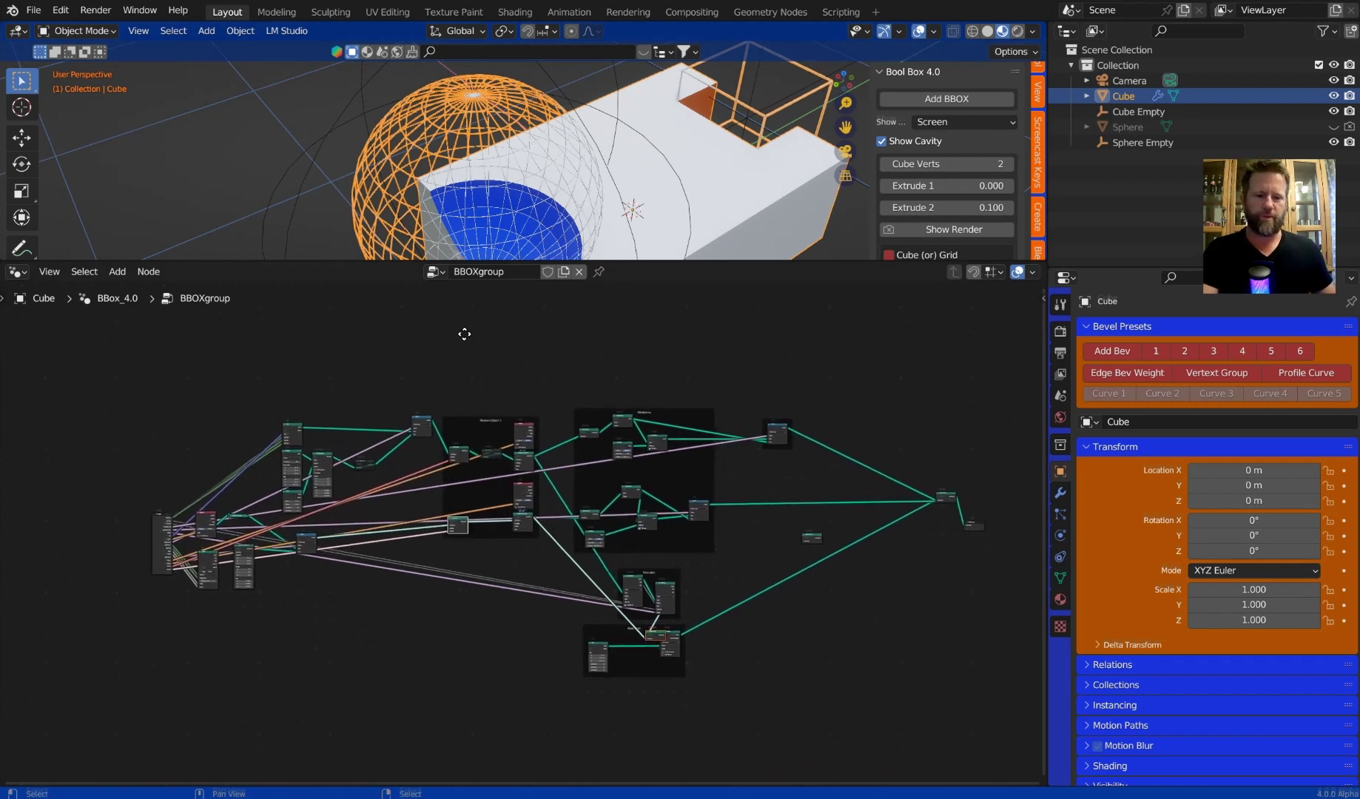
pyautogui.click(969, 508)
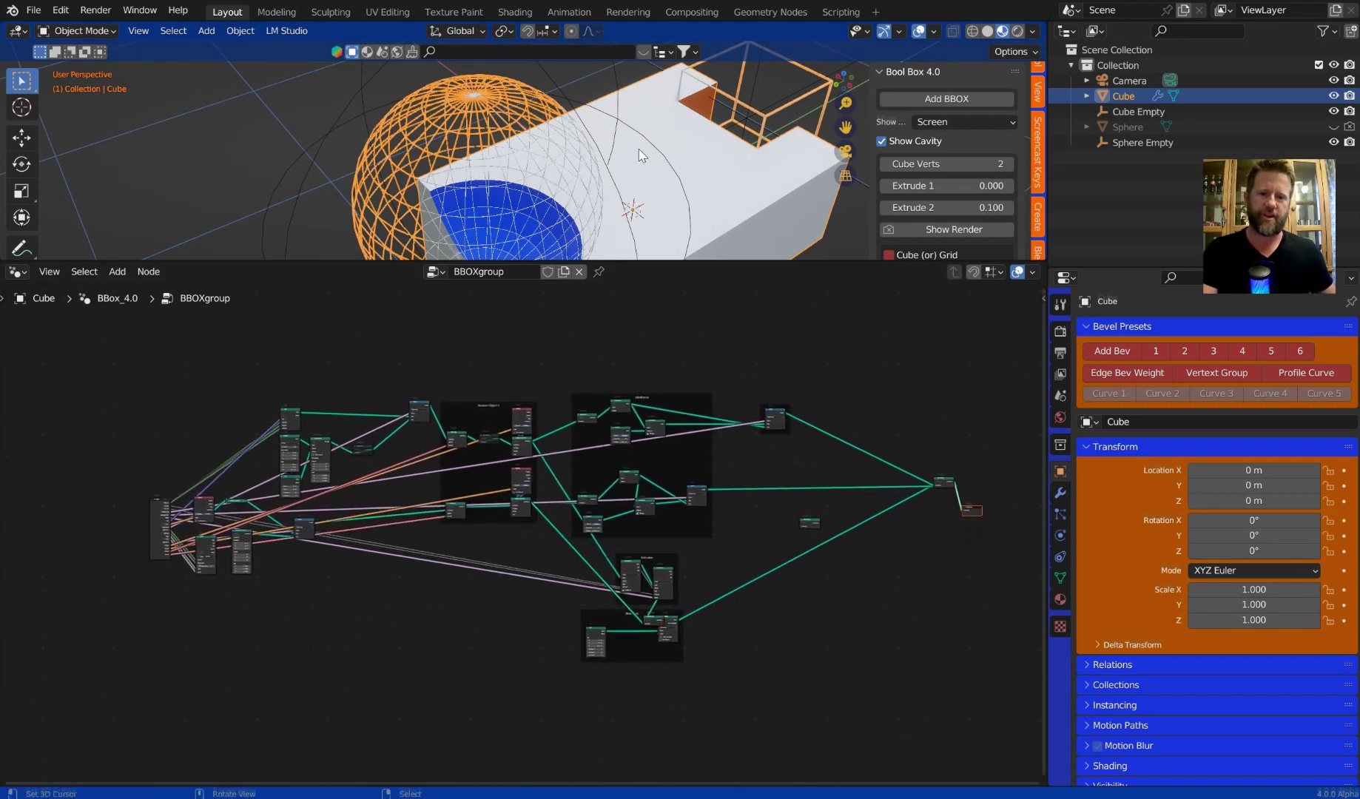
pyautogui.click(758, 63)
pyautogui.press('s')
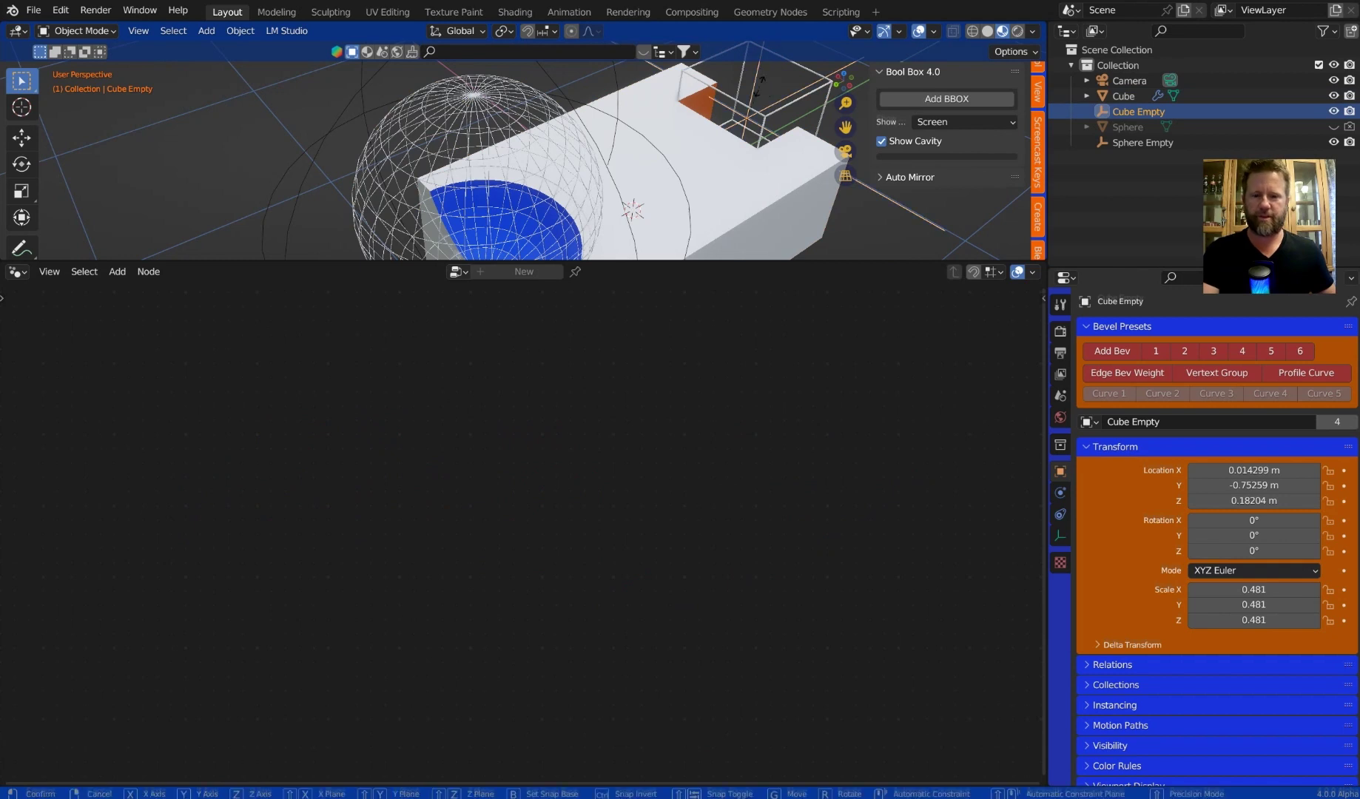
pyautogui.press('g')
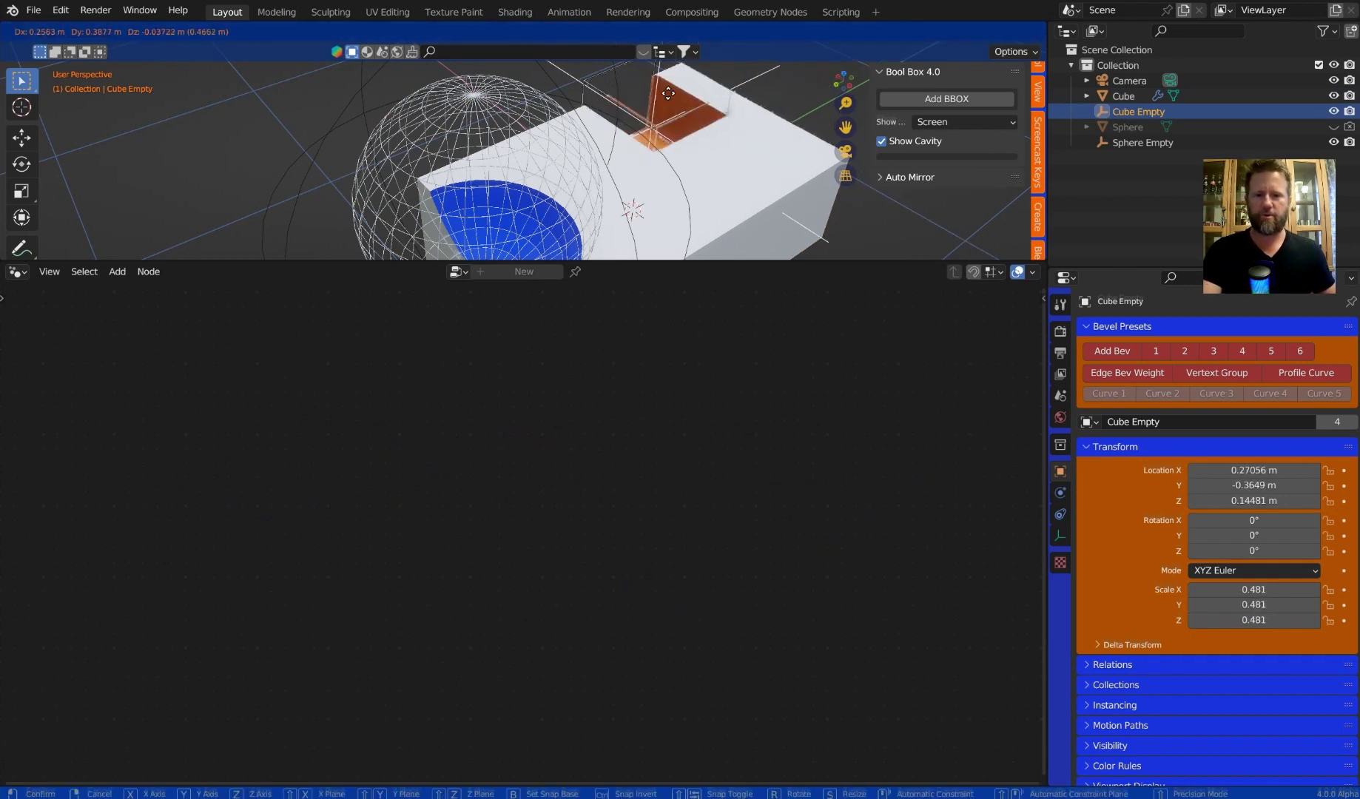
pyautogui.click(702, 89)
pyautogui.click(544, 172)
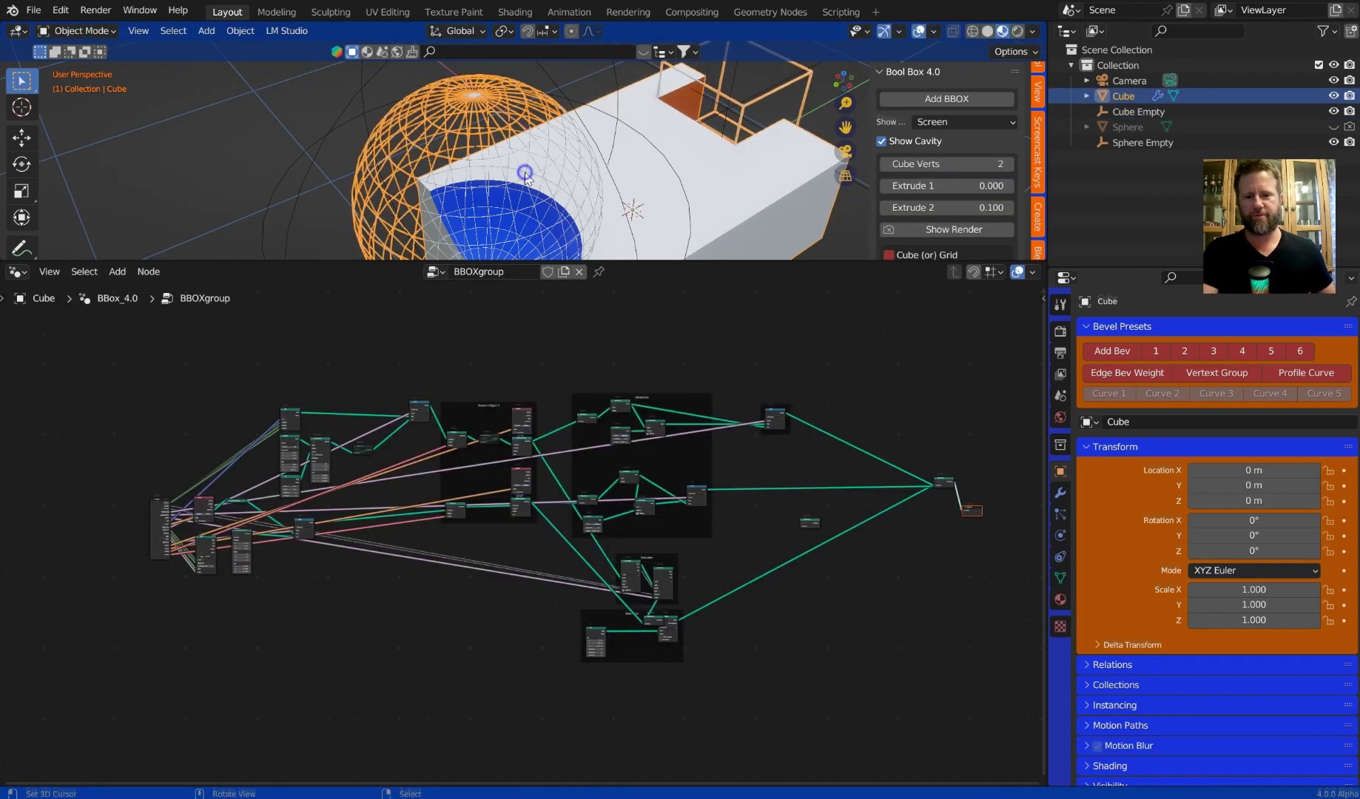
pyautogui.scroll(2, 522, 426)
pyautogui.scroll(2, 593, 463)
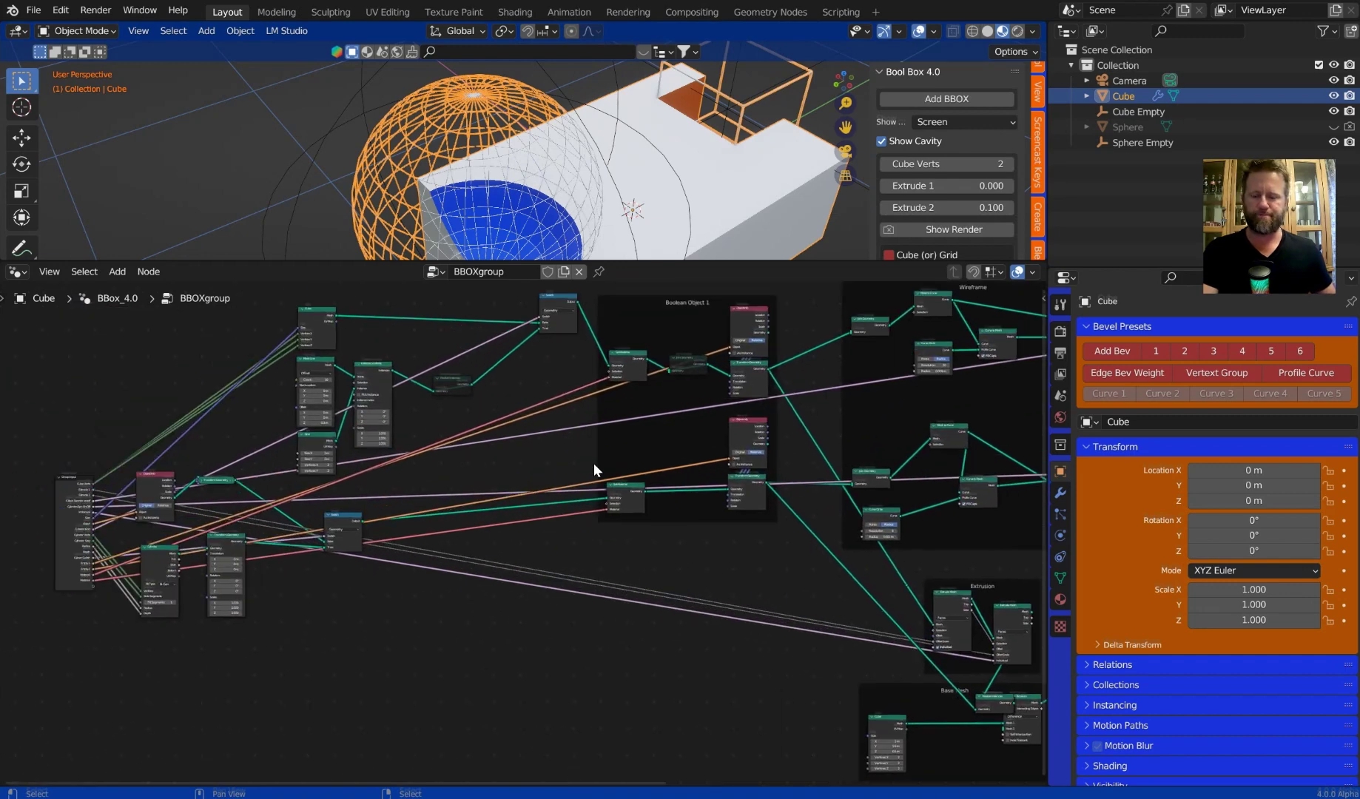
pyautogui.scroll(2, 583, 462)
pyautogui.scroll(1, 787, 462)
pyautogui.scroll(2, 651, 408)
pyautogui.scroll(2, 649, 406)
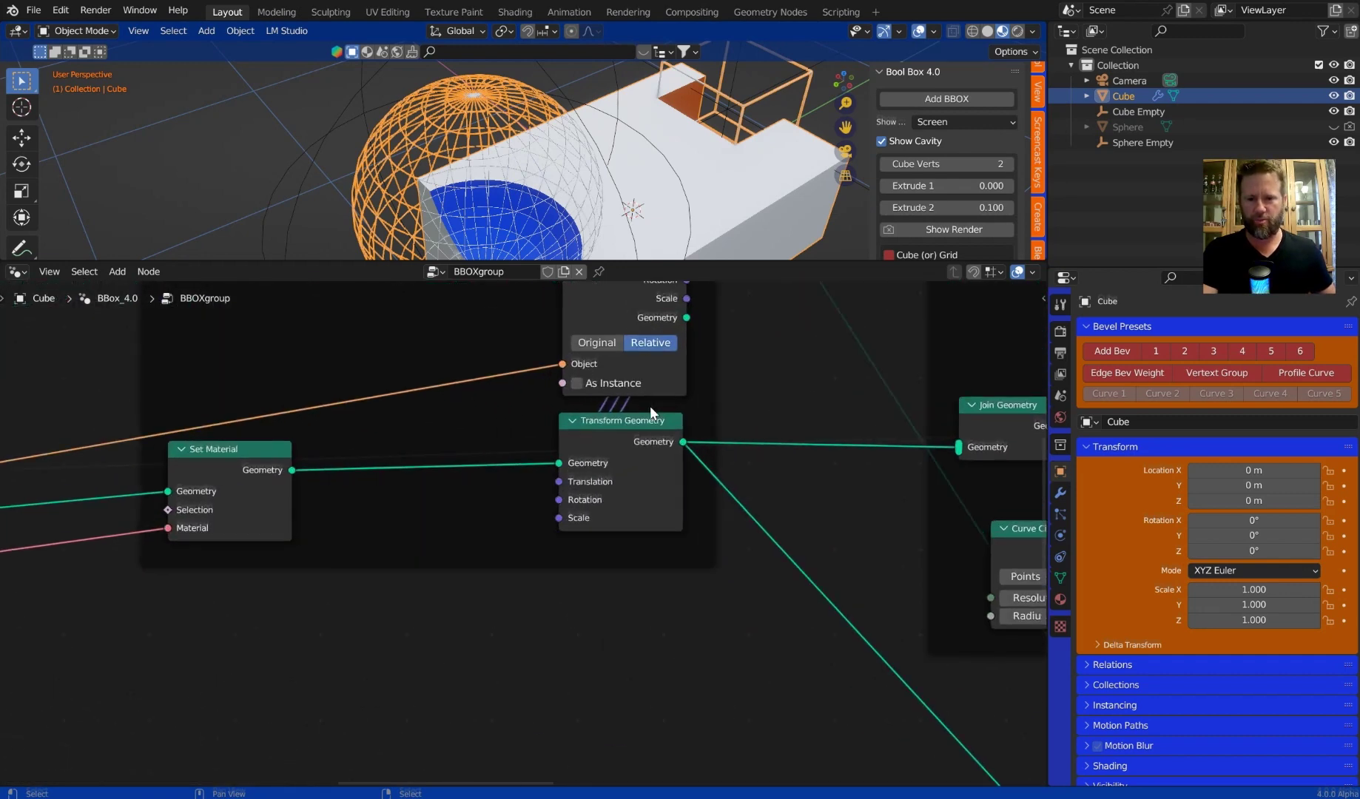
pyautogui.scroll(1, 650, 405)
pyautogui.scroll(1, 474, 346)
pyautogui.moveTo(590, 359); pyautogui.dragTo(430, 583, button='middle')
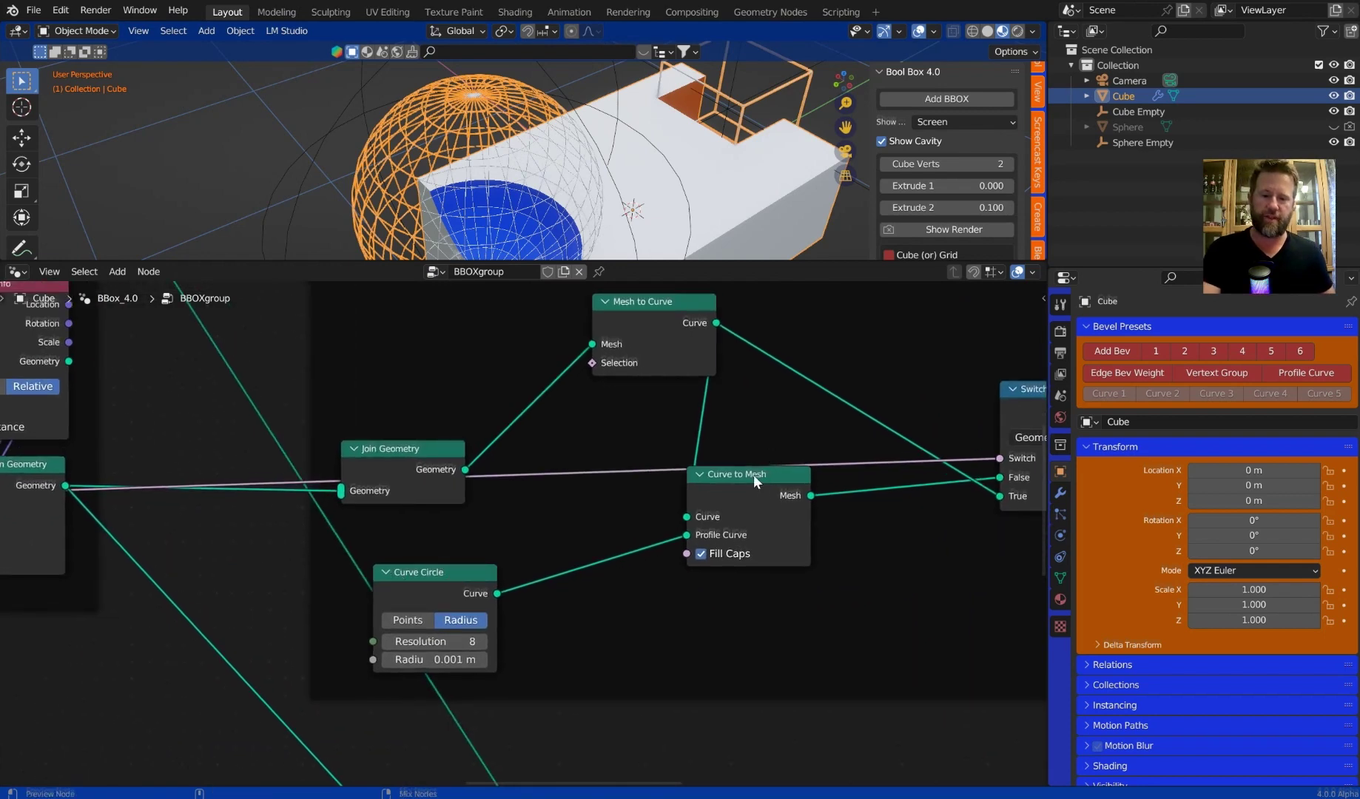
pyautogui.keyDown('ctrl'); pyautogui.keyDown('shift'); pyautogui.click(753, 474); pyautogui.keyUp('shift'); pyautogui.keyUp('ctrl')
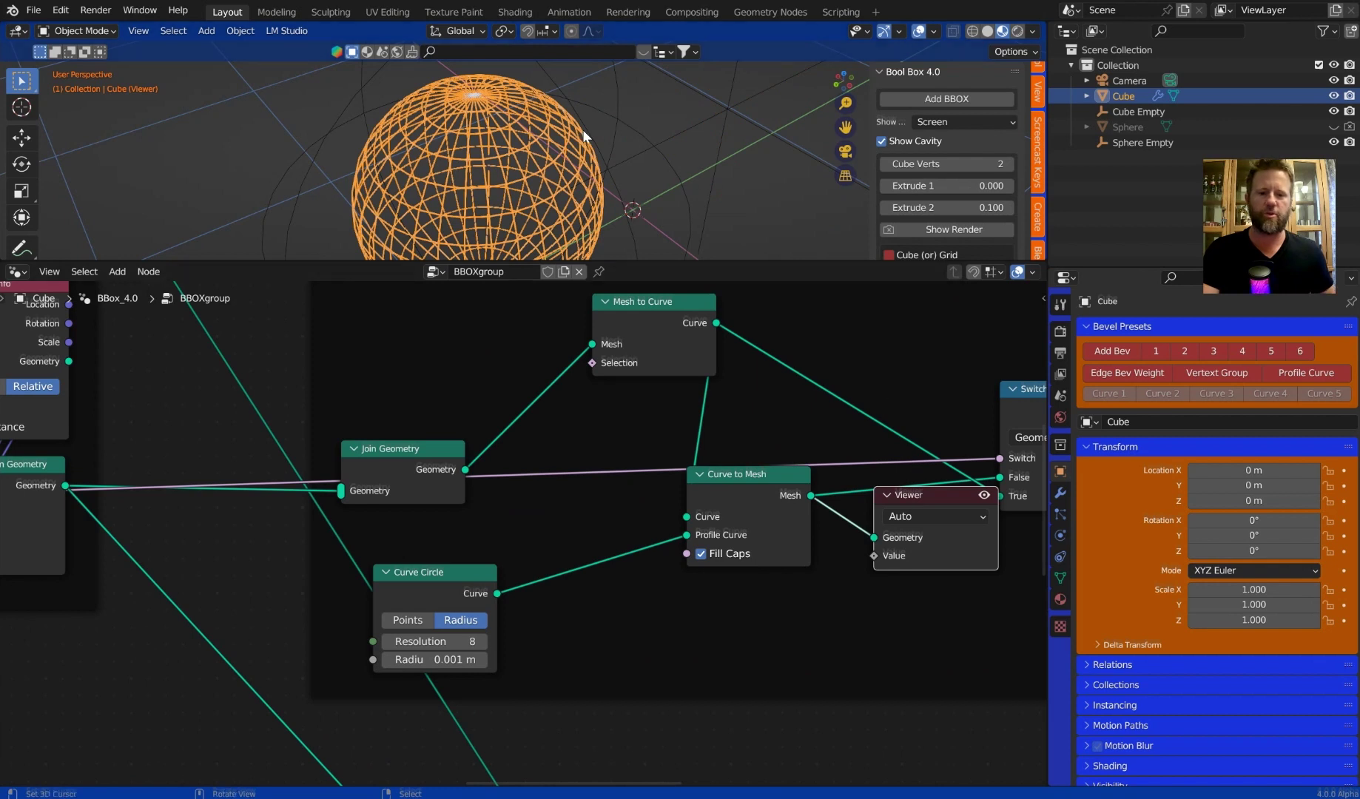
pyautogui.moveTo(736, 477); pyautogui.dragTo(711, 539)
pyautogui.click(933, 516)
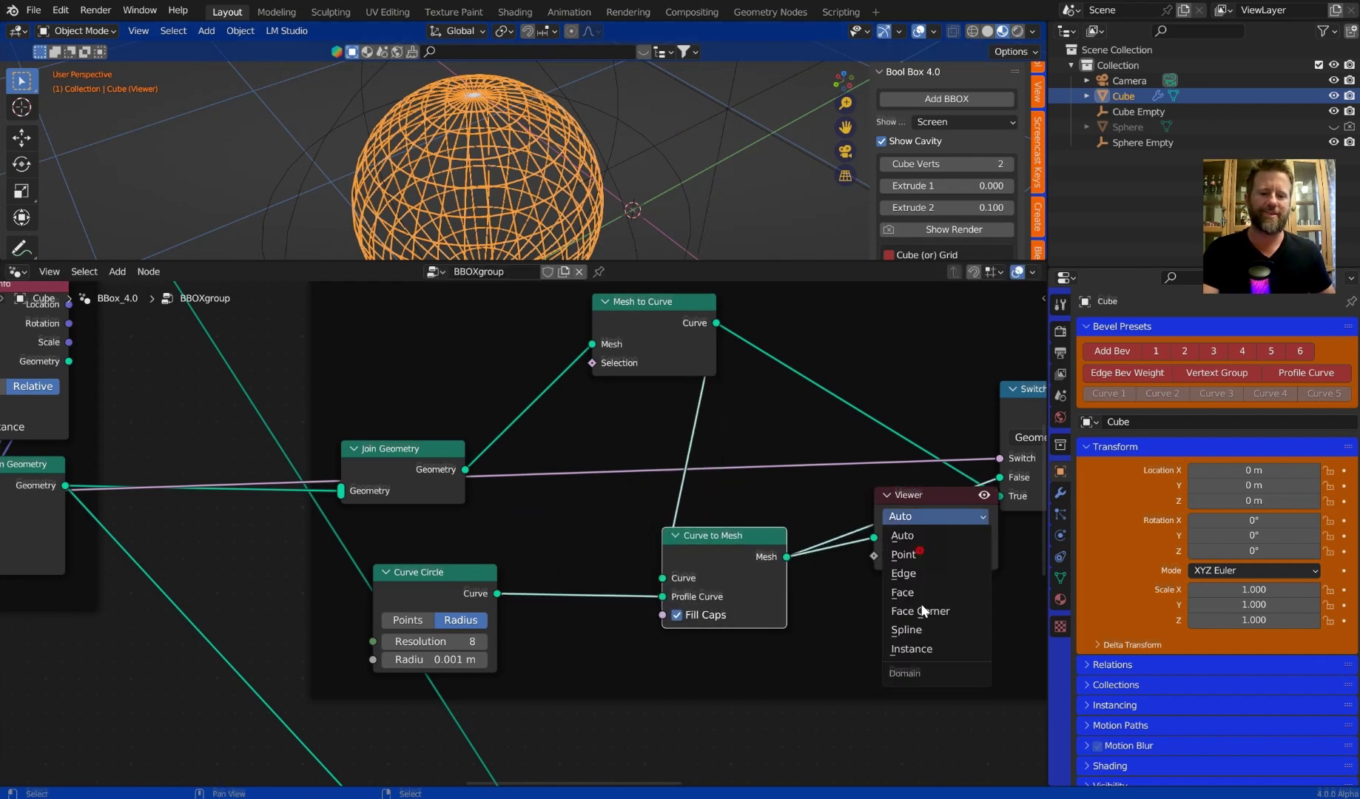
pyautogui.click(918, 495)
pyautogui.moveTo(917, 494); pyautogui.dragTo(895, 605)
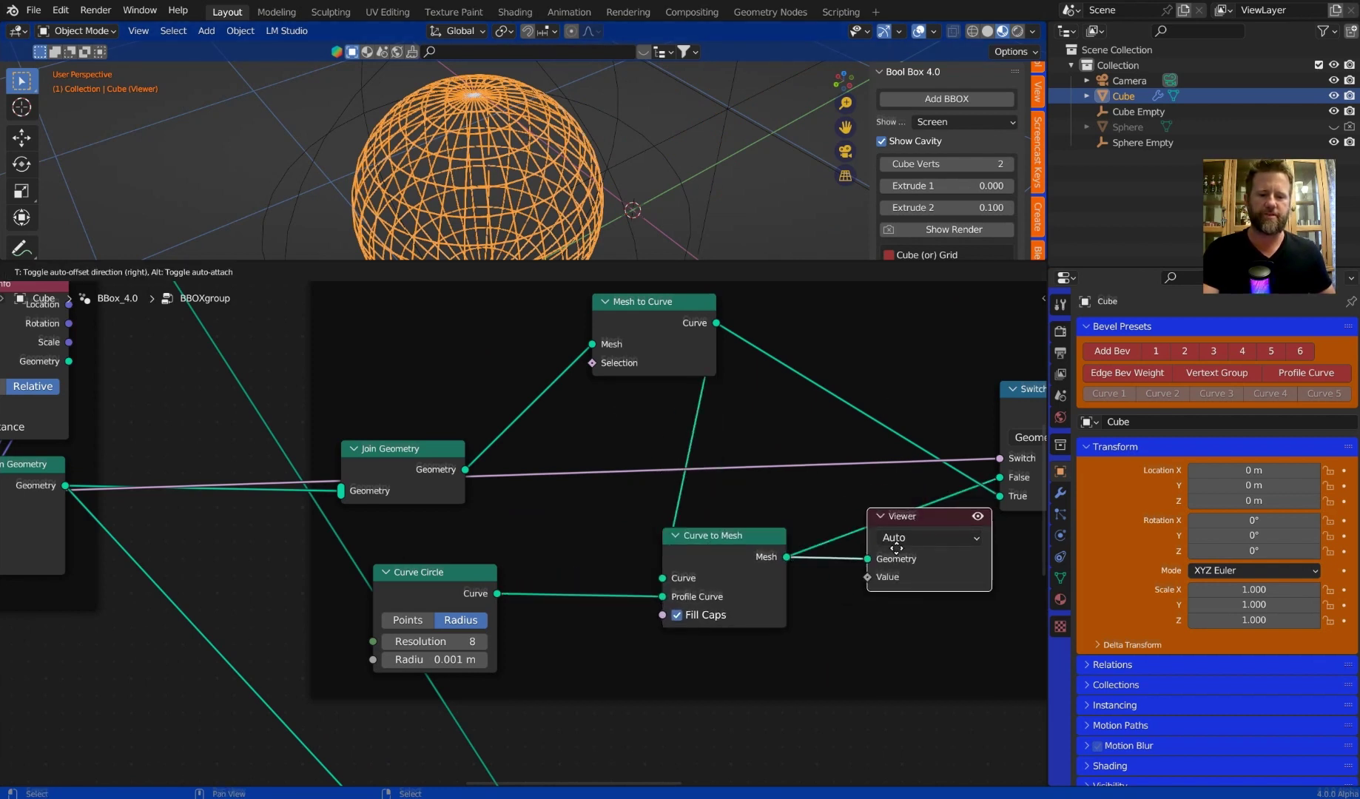
pyautogui.moveTo(889, 549); pyautogui.dragTo(599, 421, button='middle')
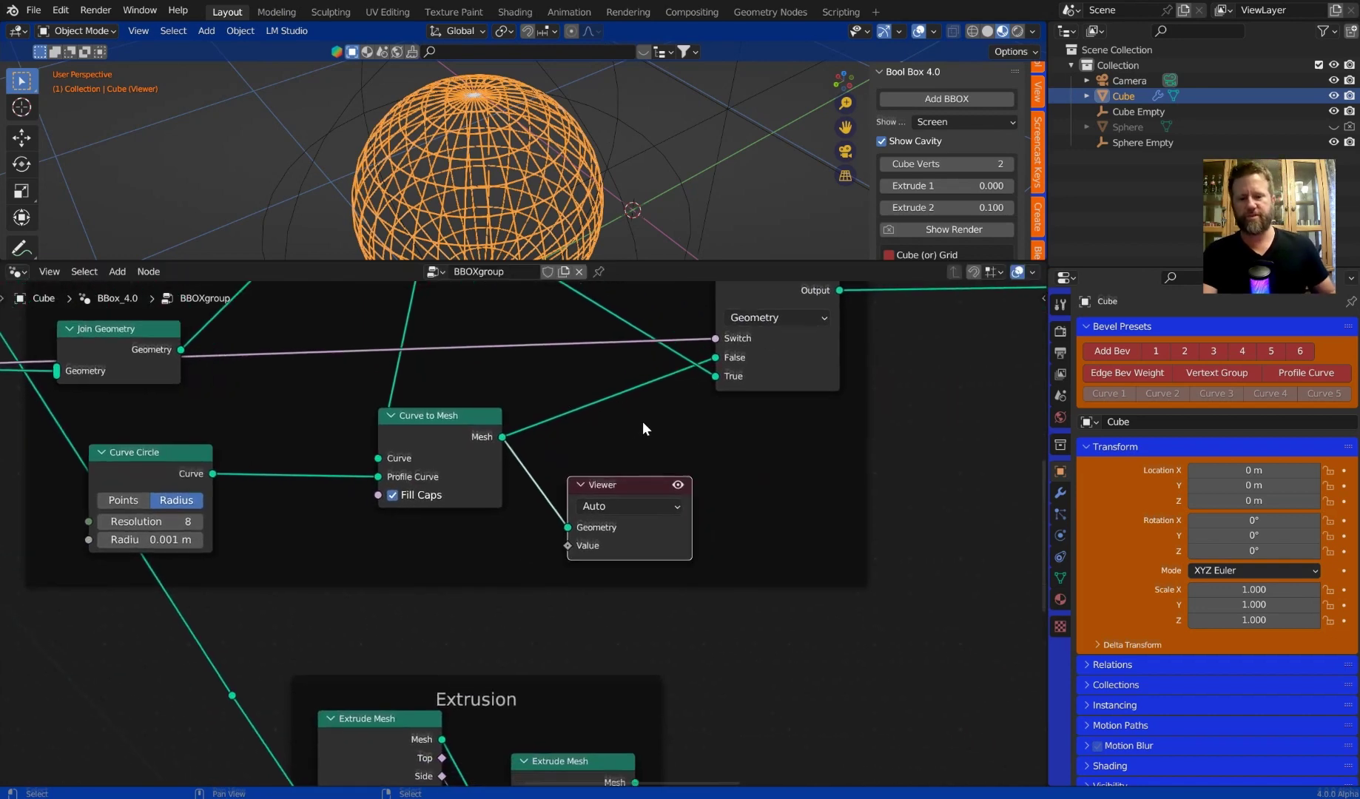
pyautogui.scroll(-2, 574, 362)
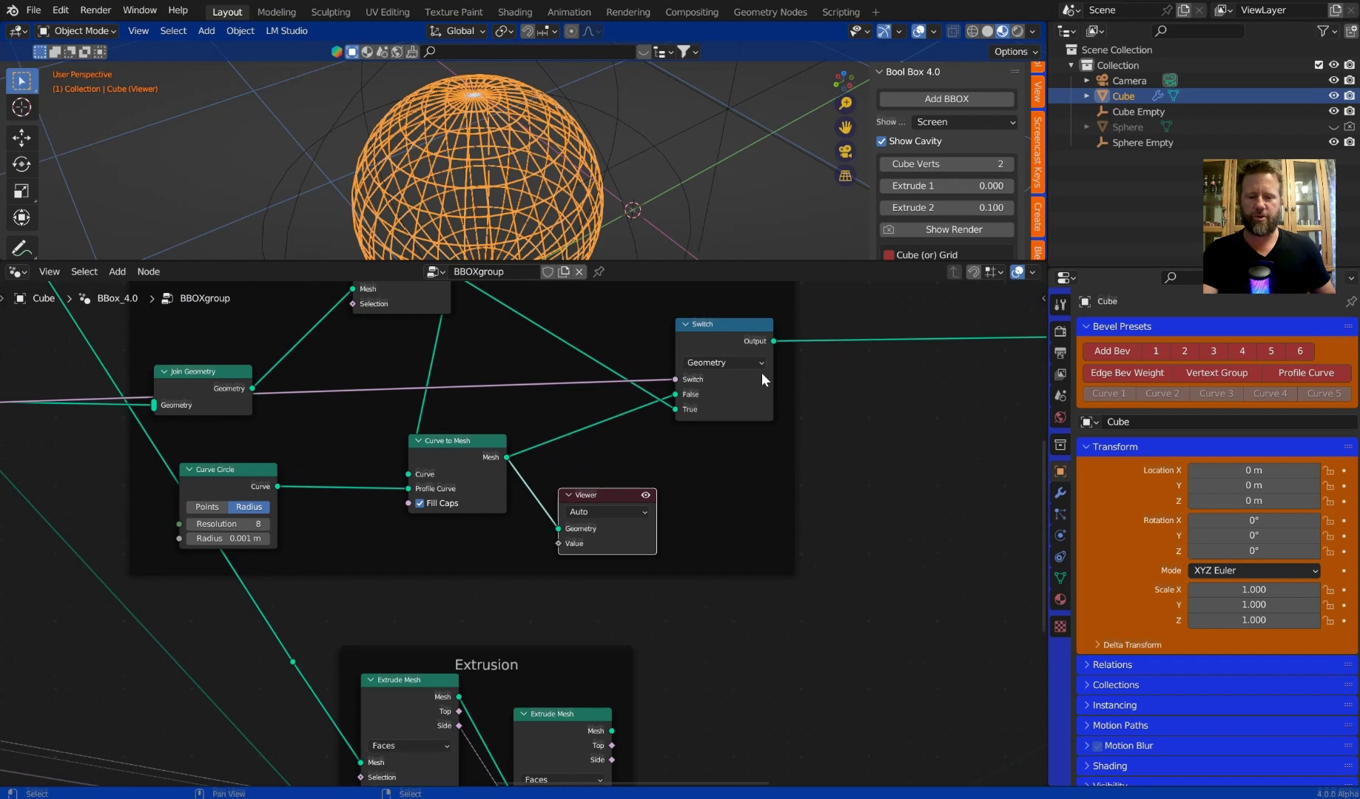
pyautogui.moveTo(761, 372); pyautogui.dragTo(721, 456, button='middle')
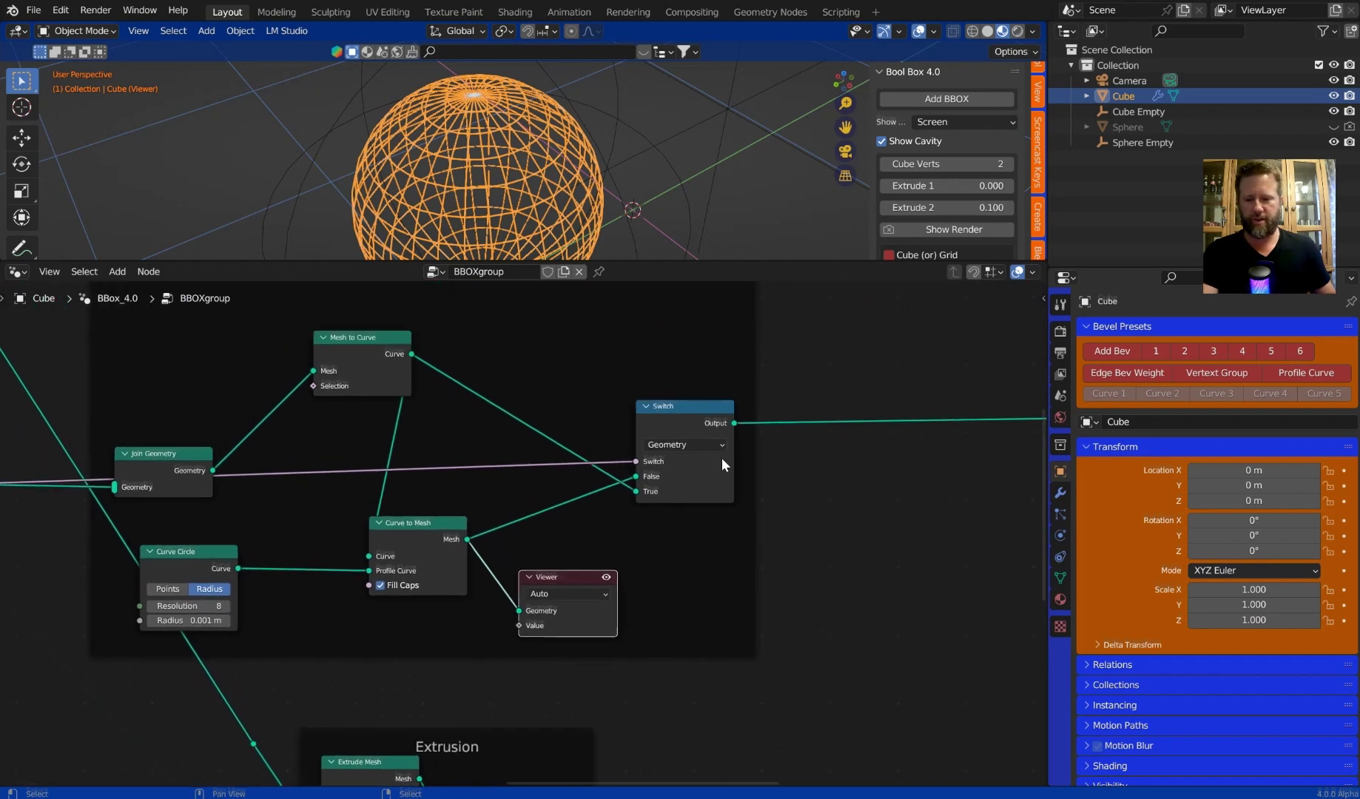
pyautogui.click(691, 411)
pyautogui.moveTo(909, 370); pyautogui.dragTo(757, 609, button='middle')
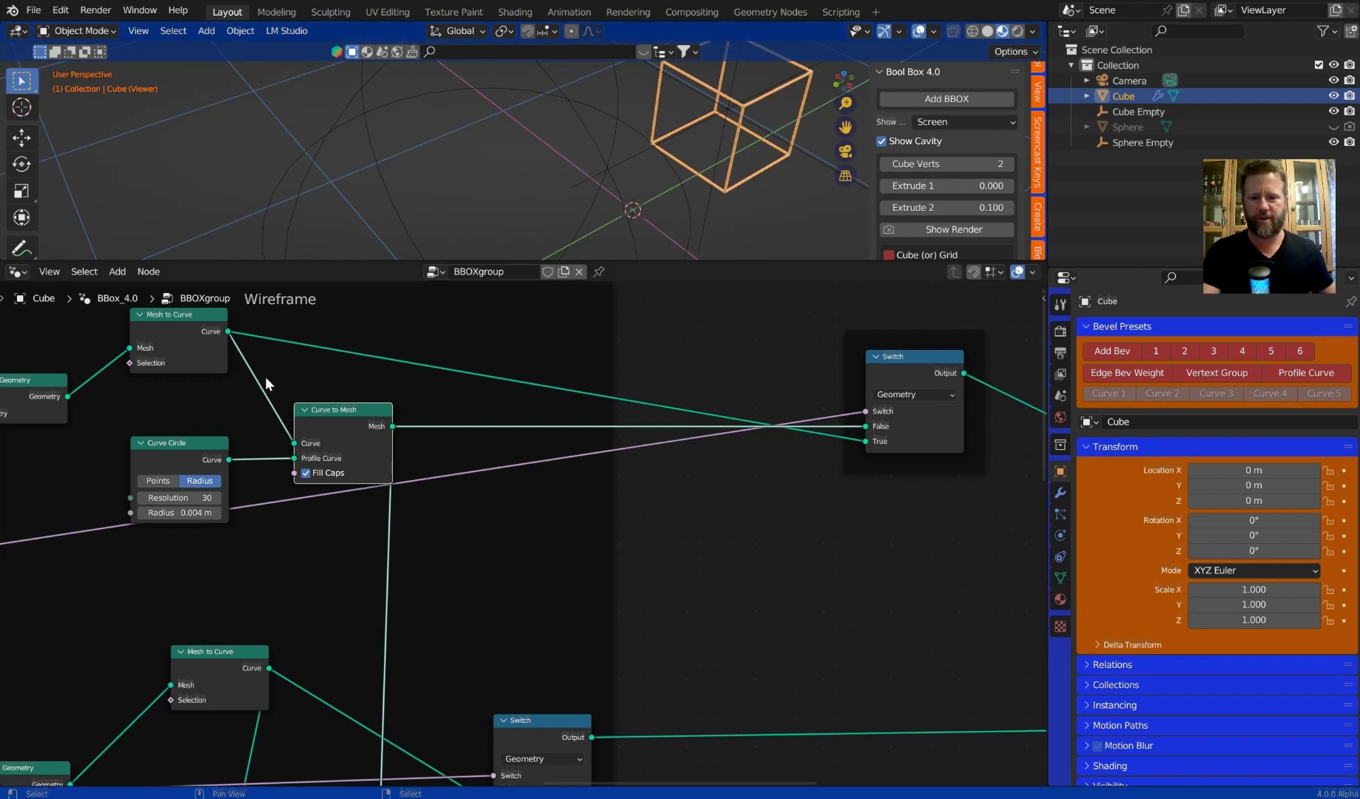
pyautogui.scroll(-2, 265, 376)
pyautogui.moveTo(264, 376)
pyautogui.mouseDown(button='middle')
pyautogui.moveTo(543, 521)
pyautogui.moveTo(536, 483)
pyautogui.mouseUp(button='middle')
pyautogui.click(441, 593)
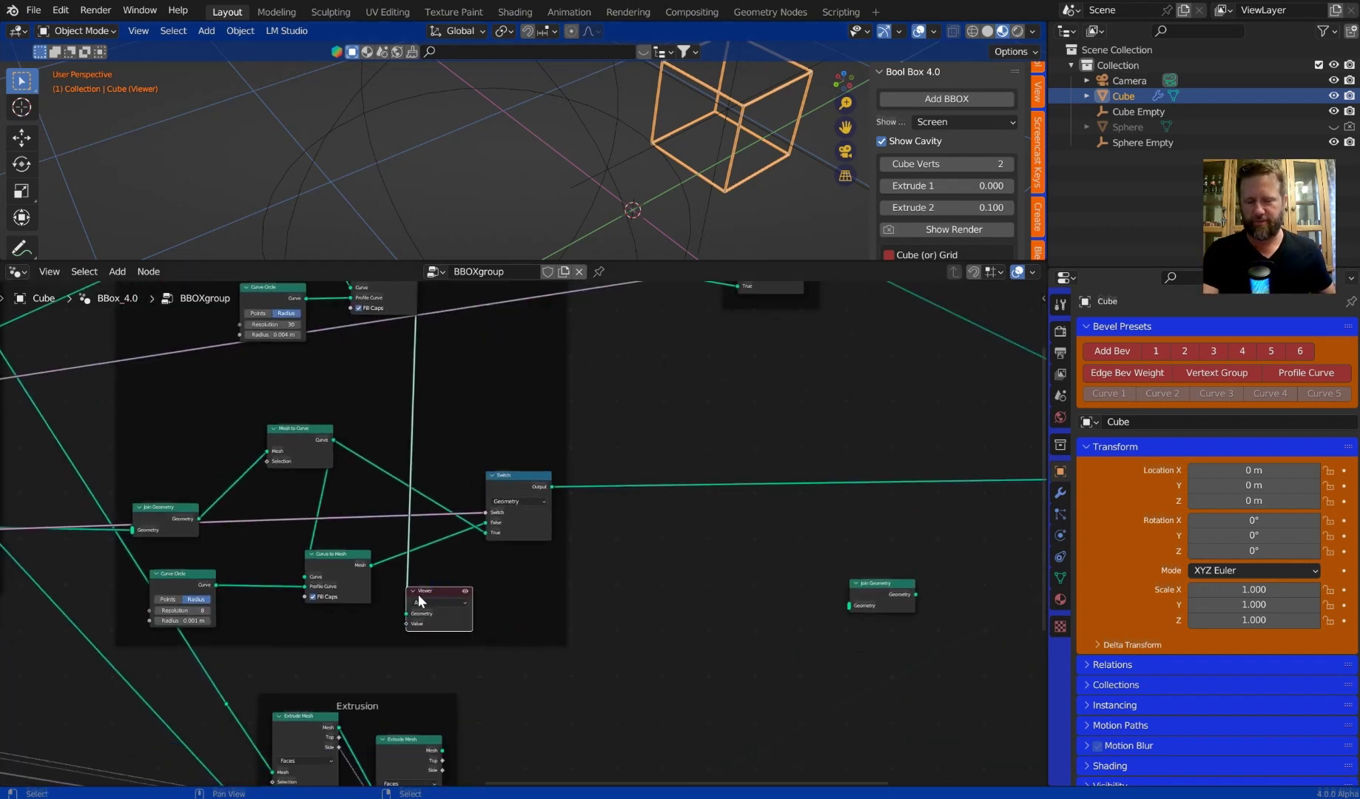
pyautogui.scroll(3, 454, 608)
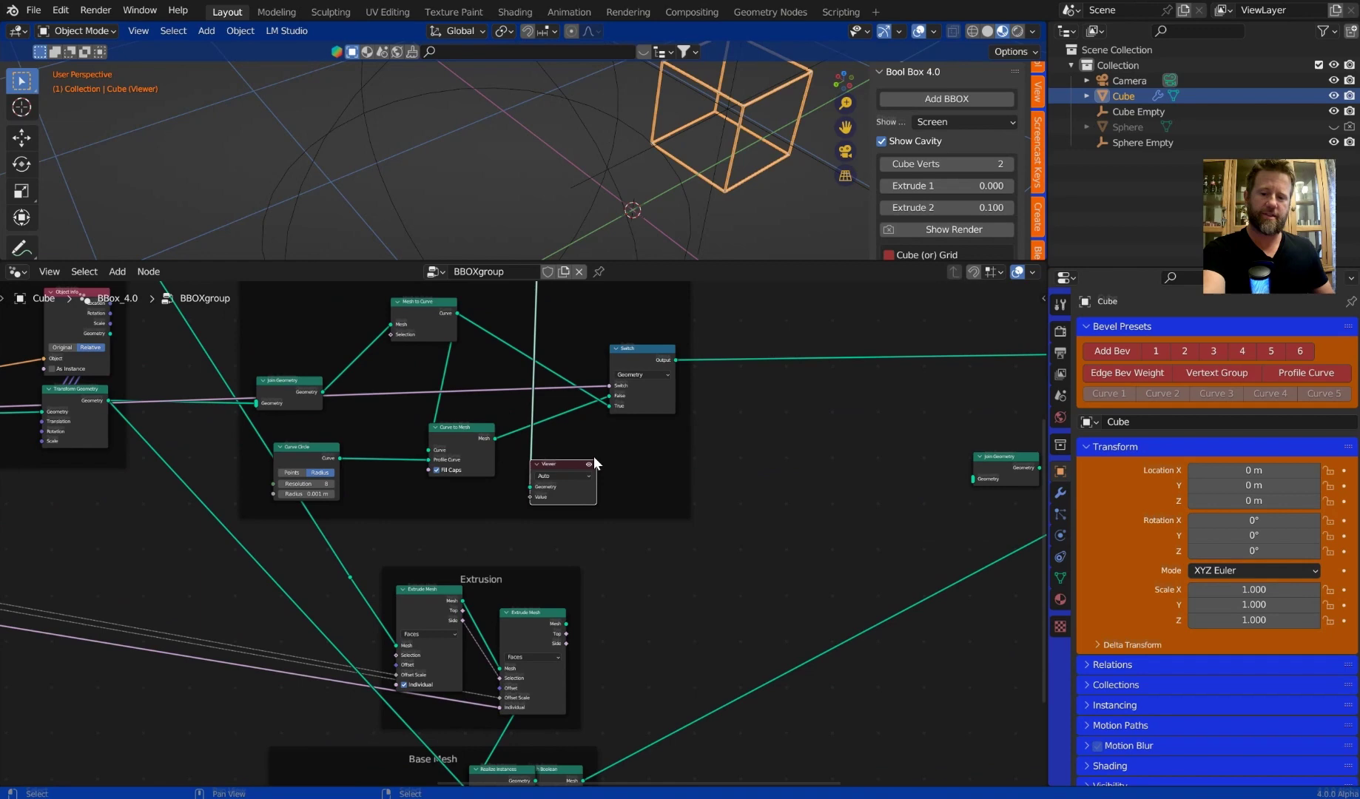
pyautogui.press('x')
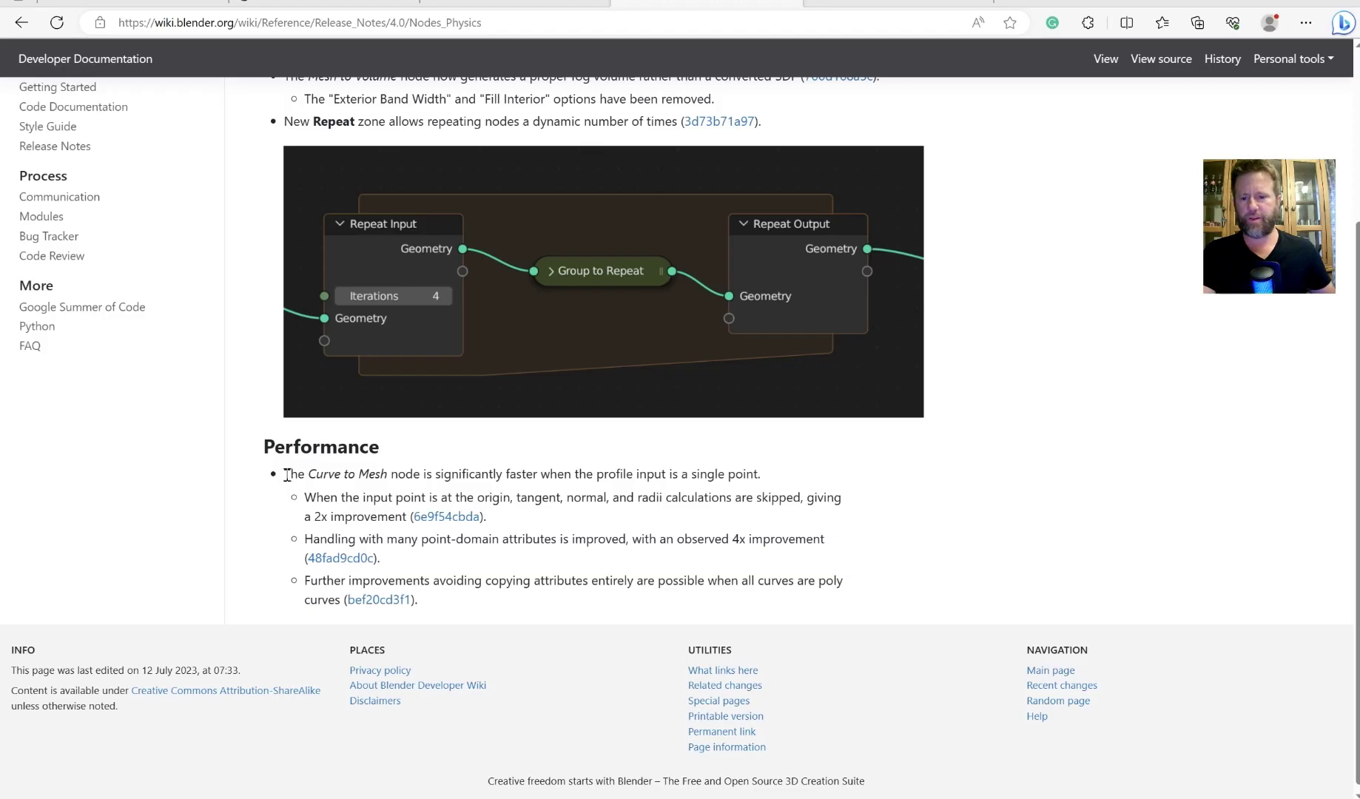
# - Highlight the Curve to Mesh performance note and its 2x improvement detail, then deselect
pyautogui.moveTo(285, 474); pyautogui.dragTo(751, 477)
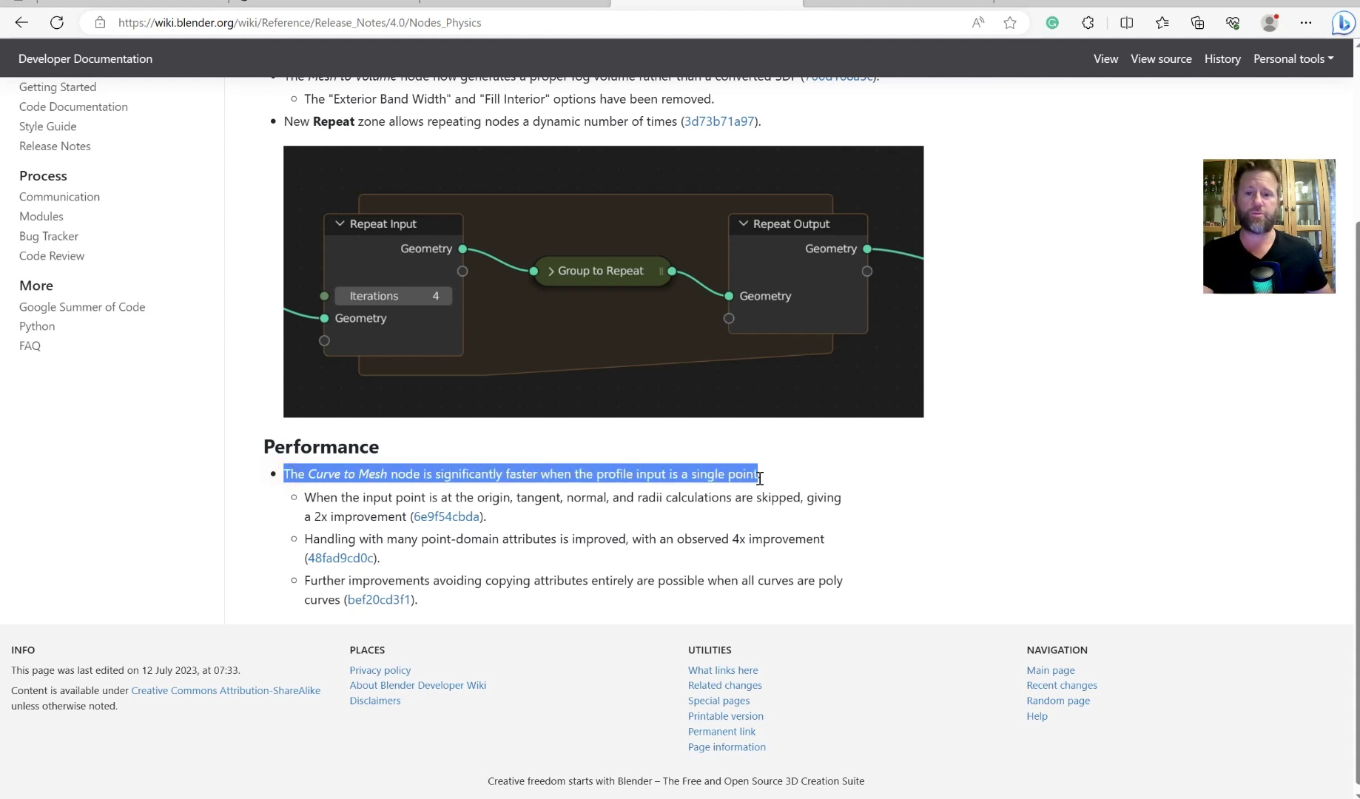
pyautogui.moveTo(759, 477); pyautogui.dragTo(844, 507)
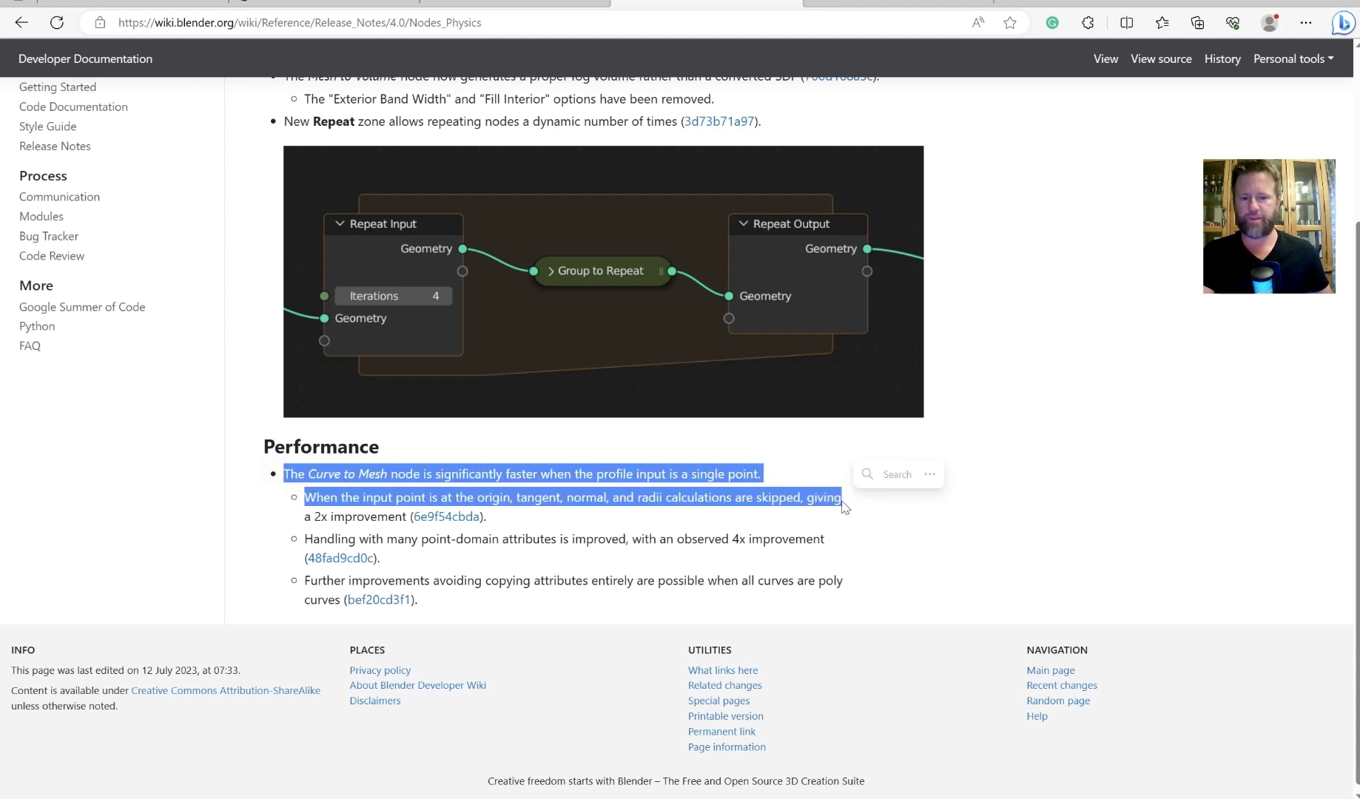
pyautogui.click(623, 532)
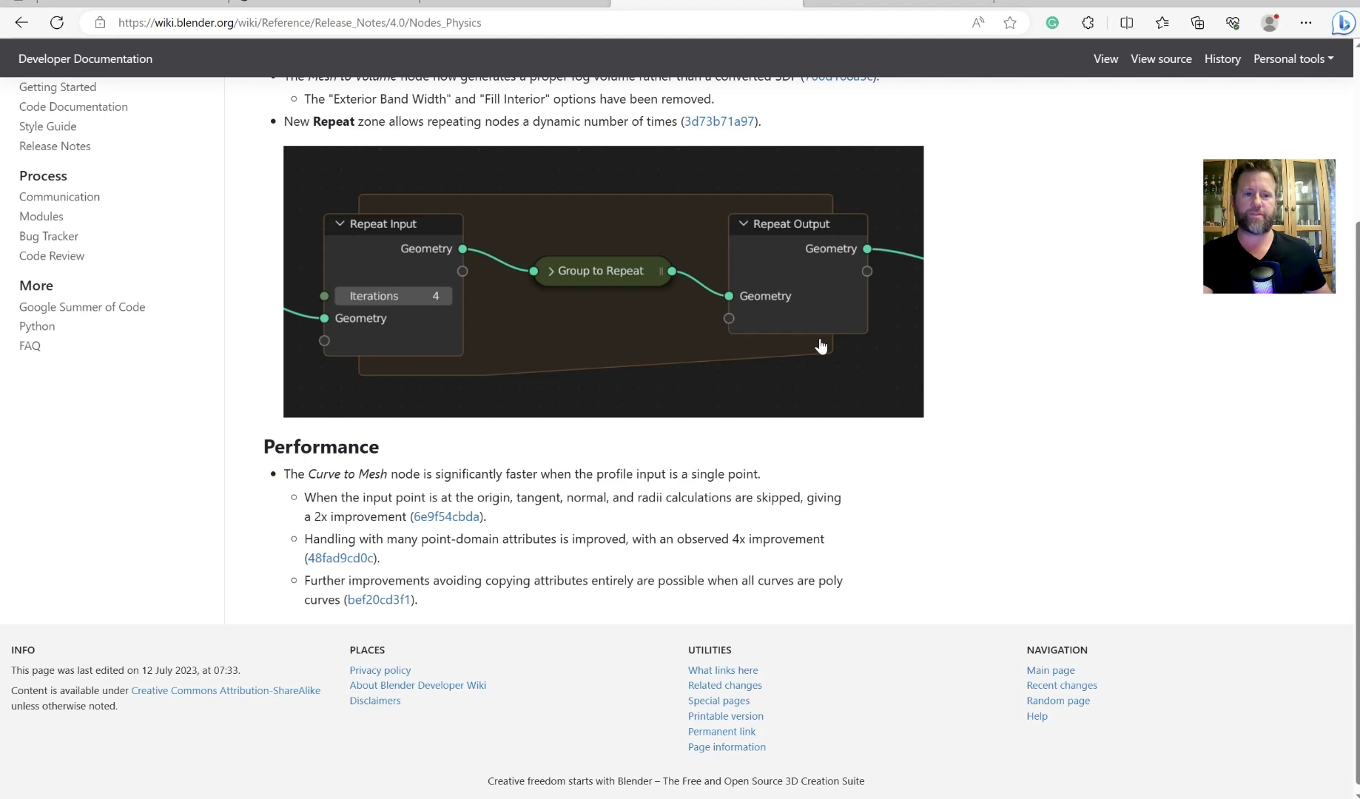
pyautogui.scroll(1, 766, 420)
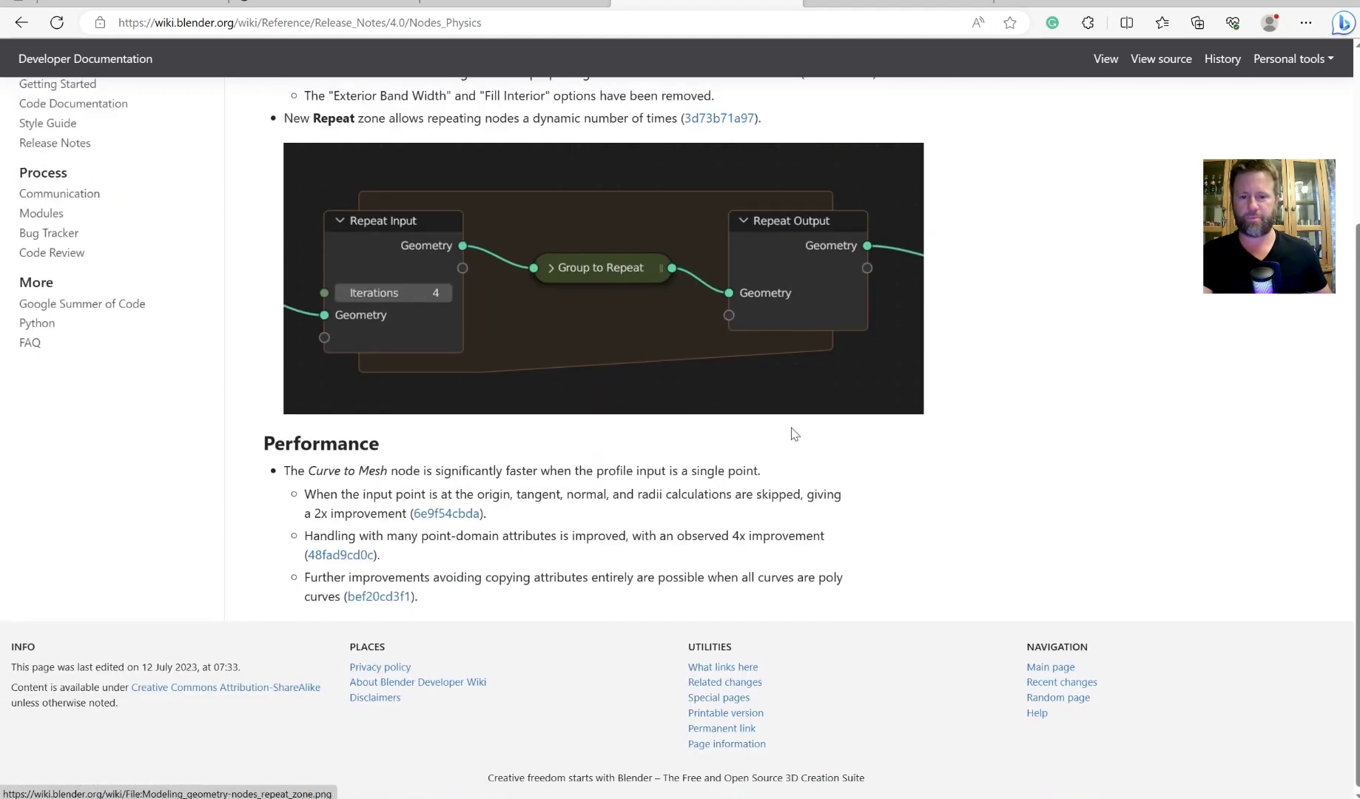
pyautogui.scroll(3, 787, 425)
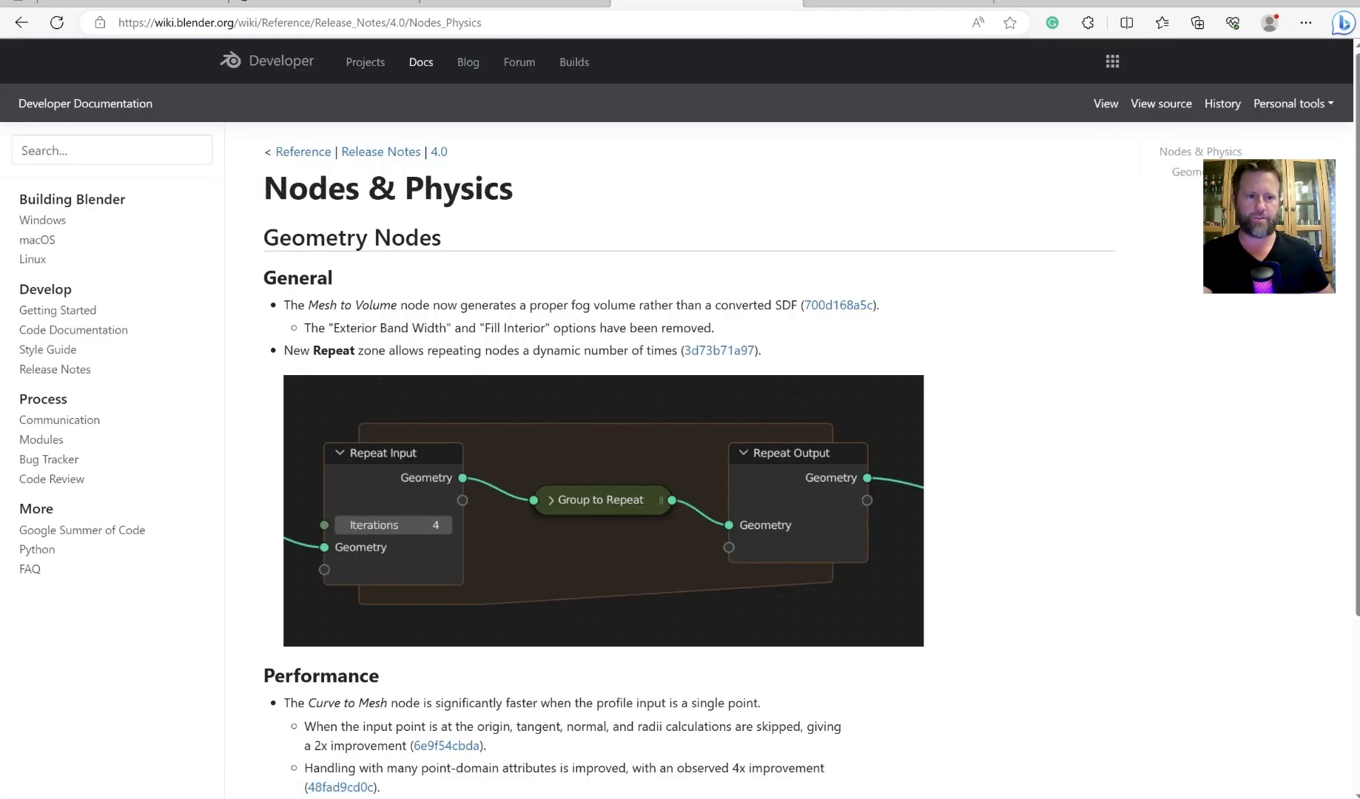
# - On the Pipeline, Assets & I/O notes, highlight the USD light import/export bullet, then deselect
pyautogui.hotkey('ctrl', 'Tab')
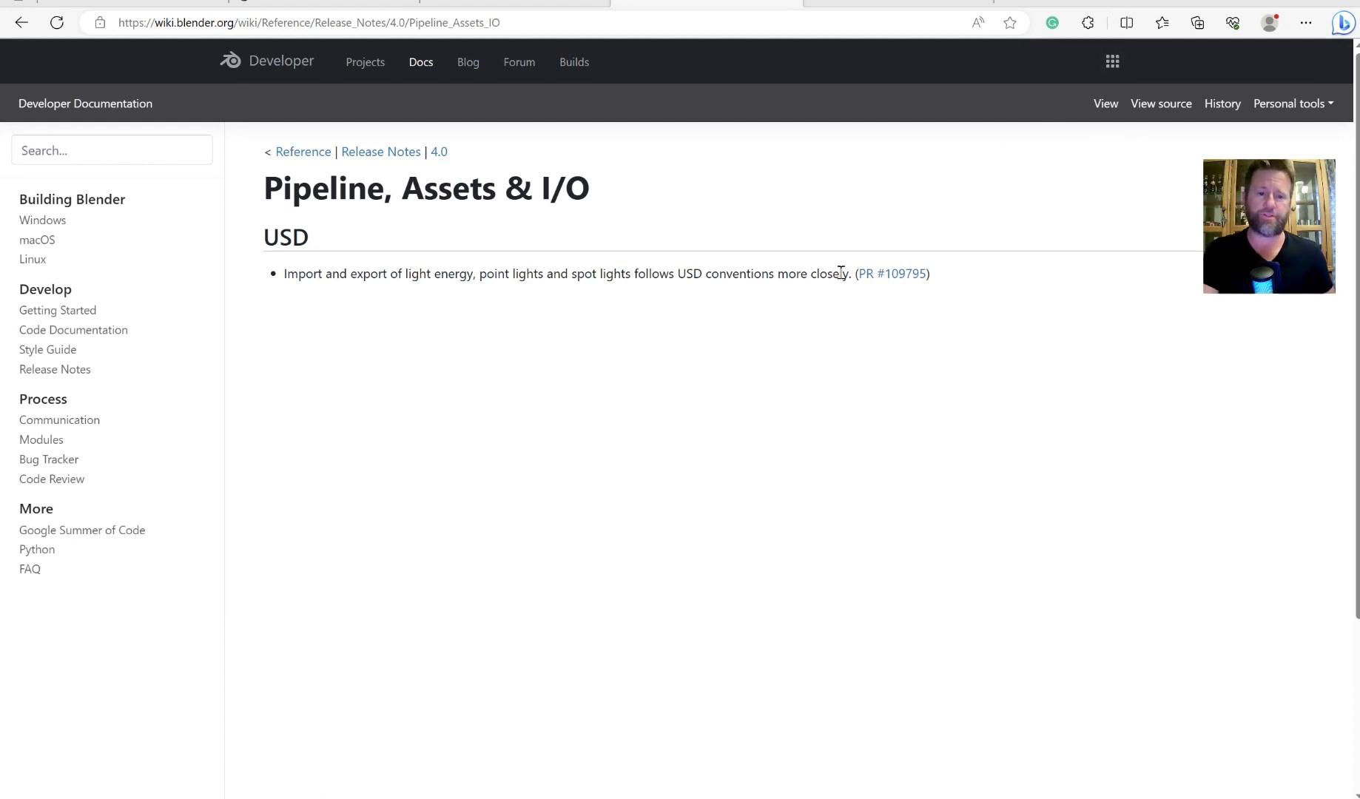
pyautogui.moveTo(849, 275); pyautogui.dragTo(282, 280)
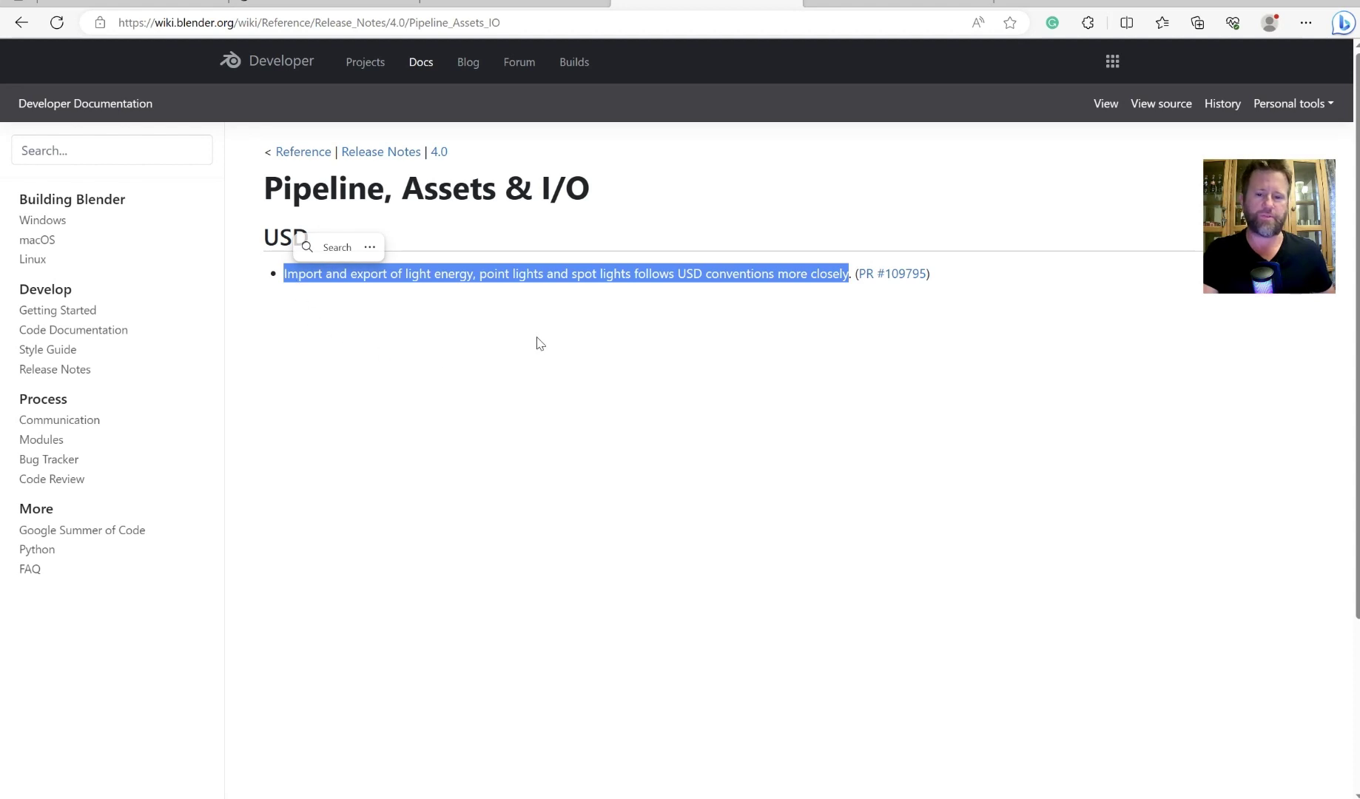
pyautogui.click(499, 304)
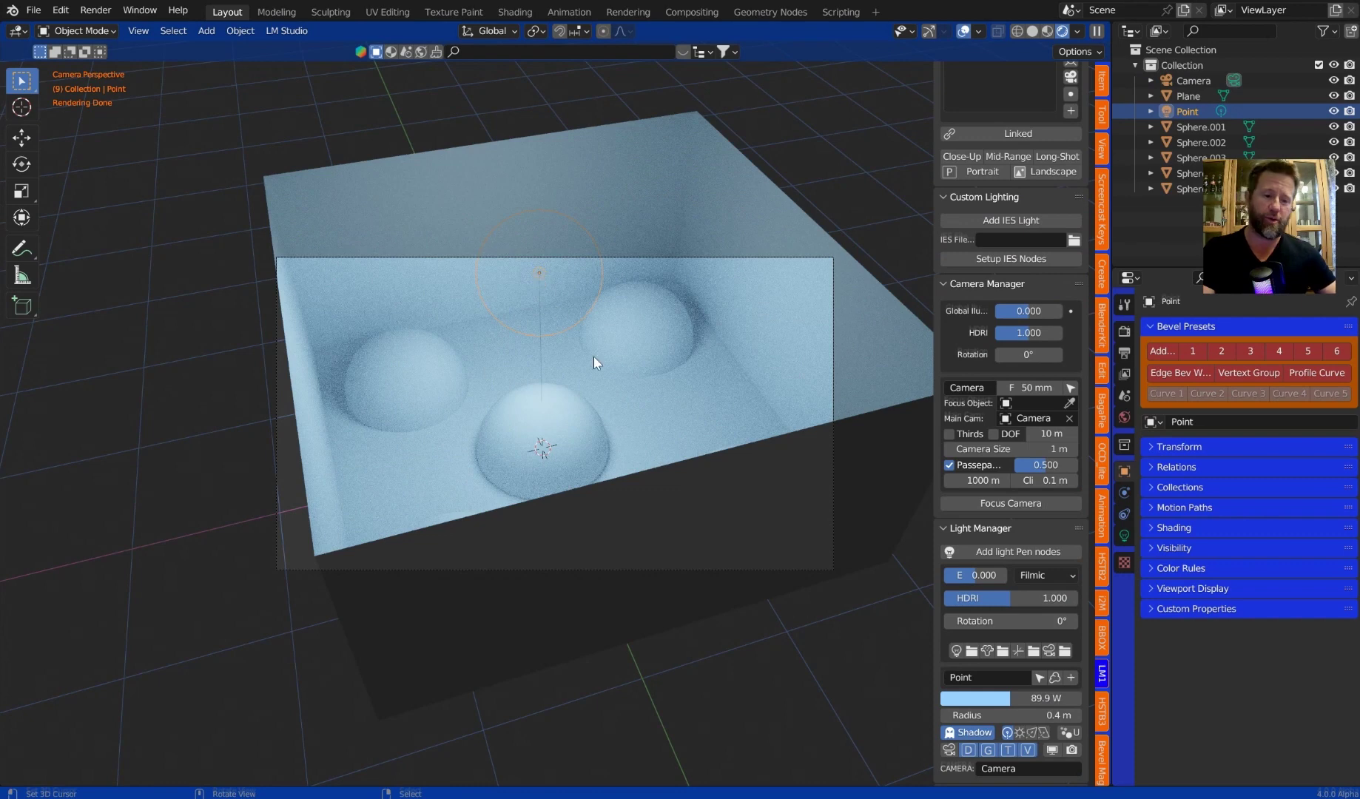
# - Enable Ray Visibility > Camera for the point light and render an image
pyautogui.click(1147, 548)
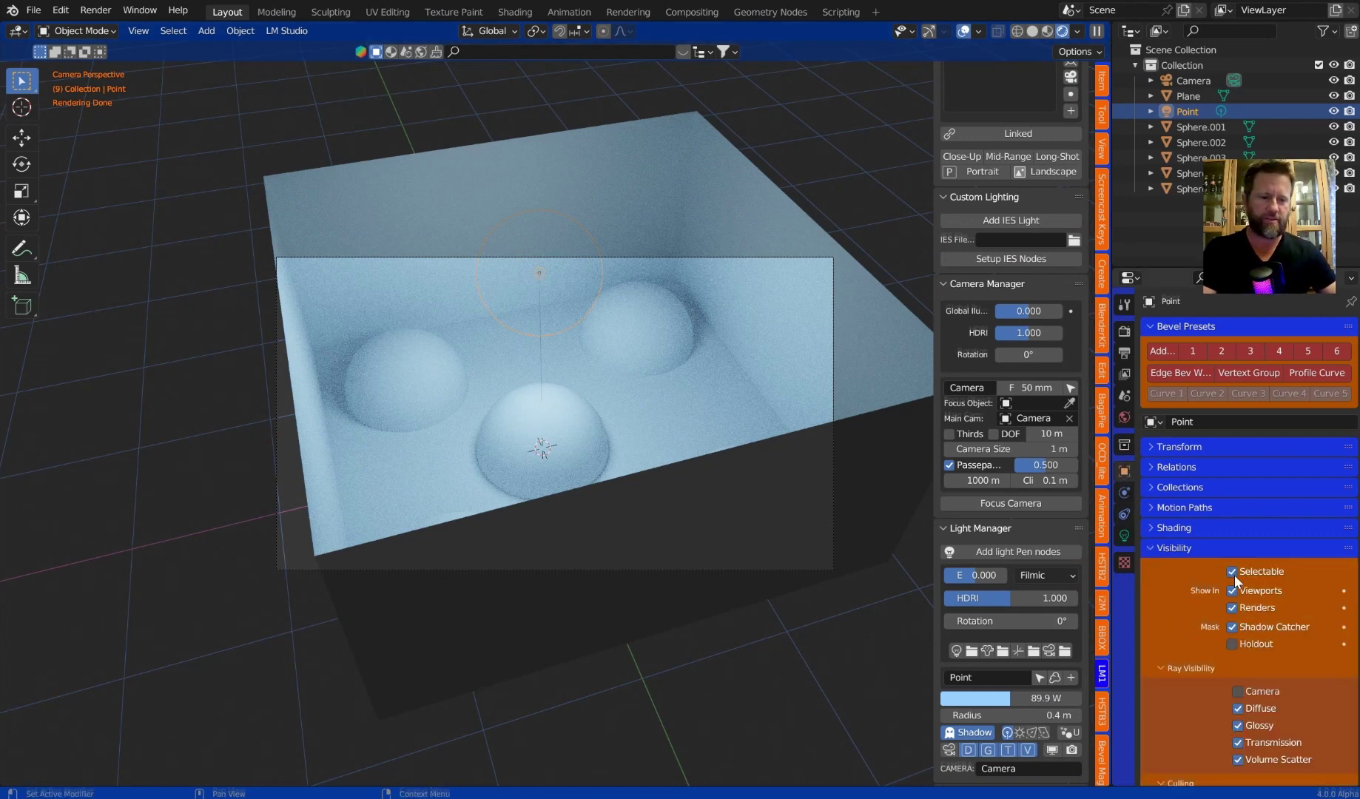
pyautogui.click(1238, 691)
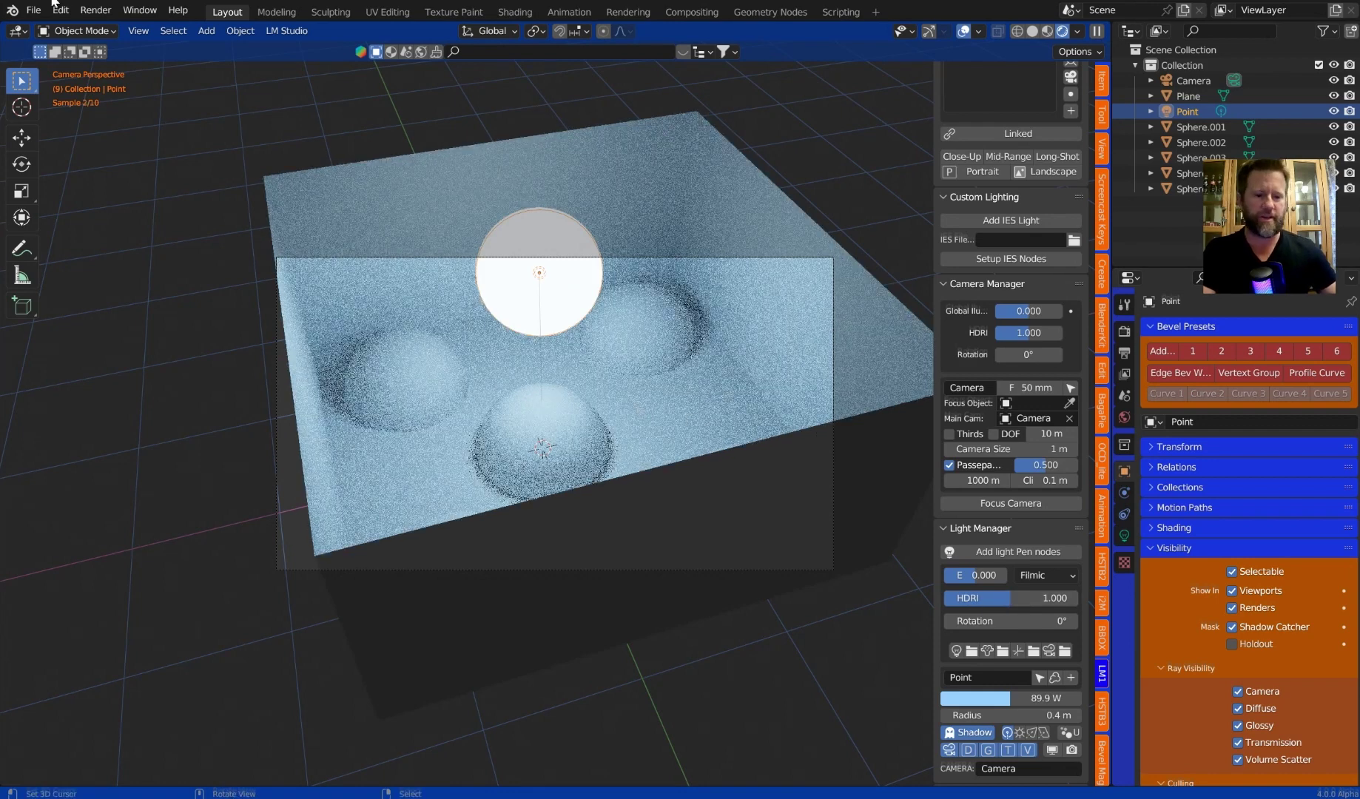
pyautogui.click(95, 10)
pyautogui.click(93, 28)
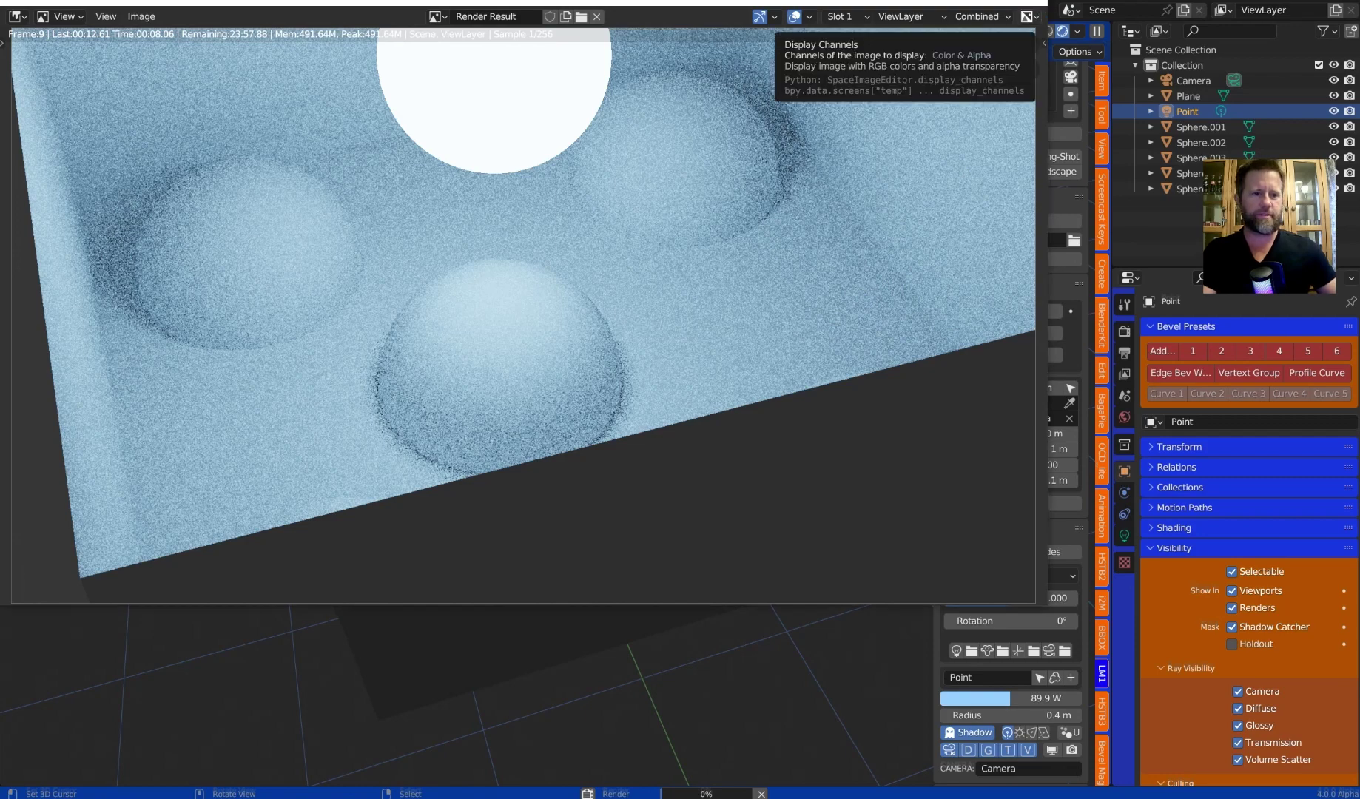
# - Close the render and turn off the point light's camera ray visibility
pyautogui.press('Escape')
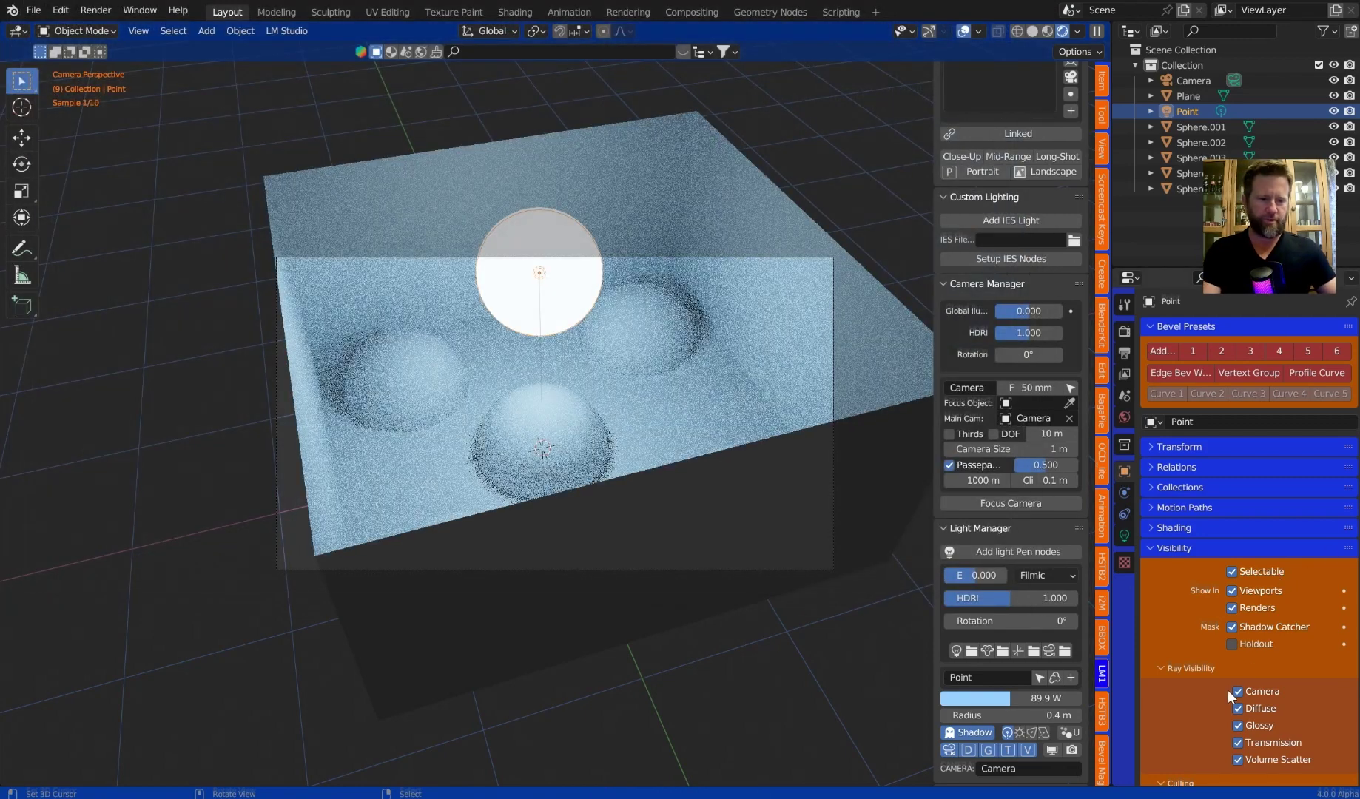
pyautogui.click(950, 749)
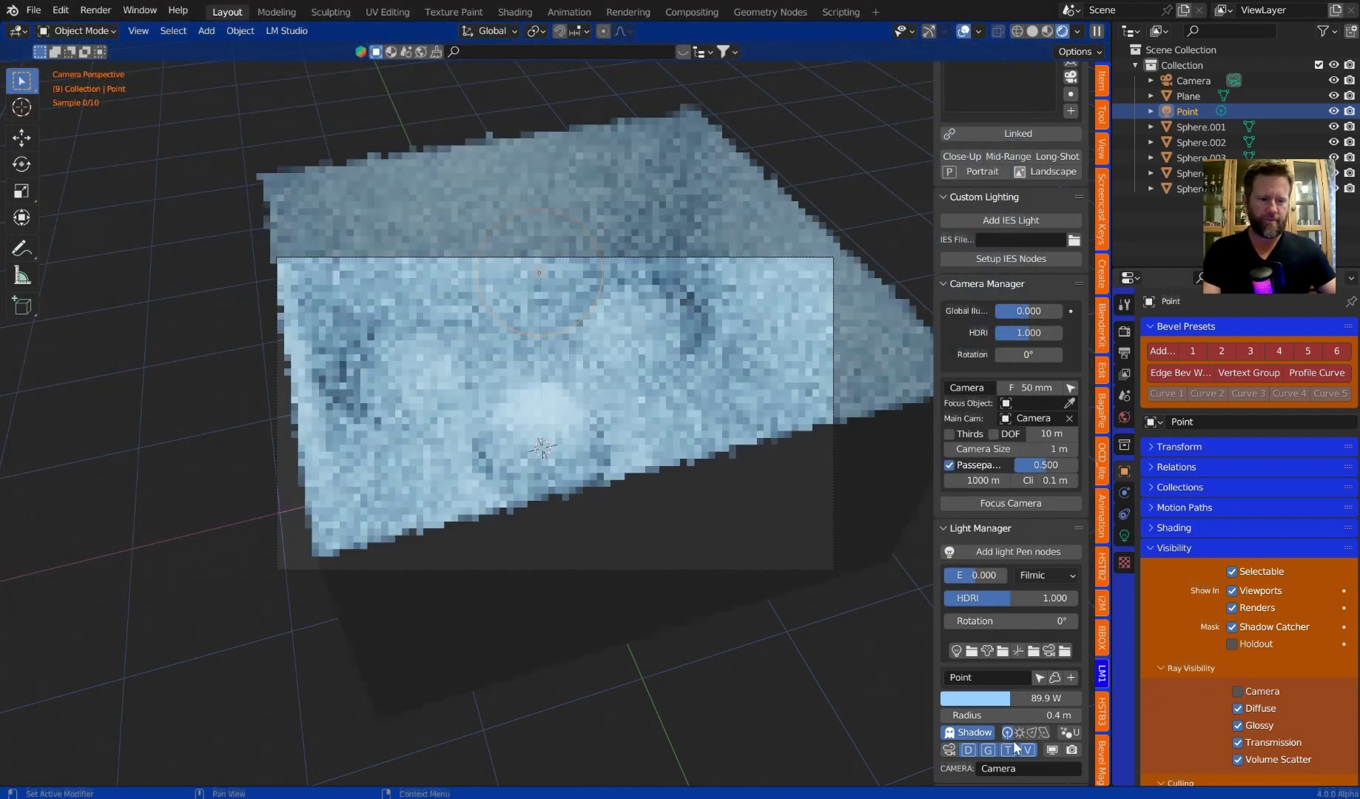
pyautogui.click(949, 749)
pyautogui.click(950, 749)
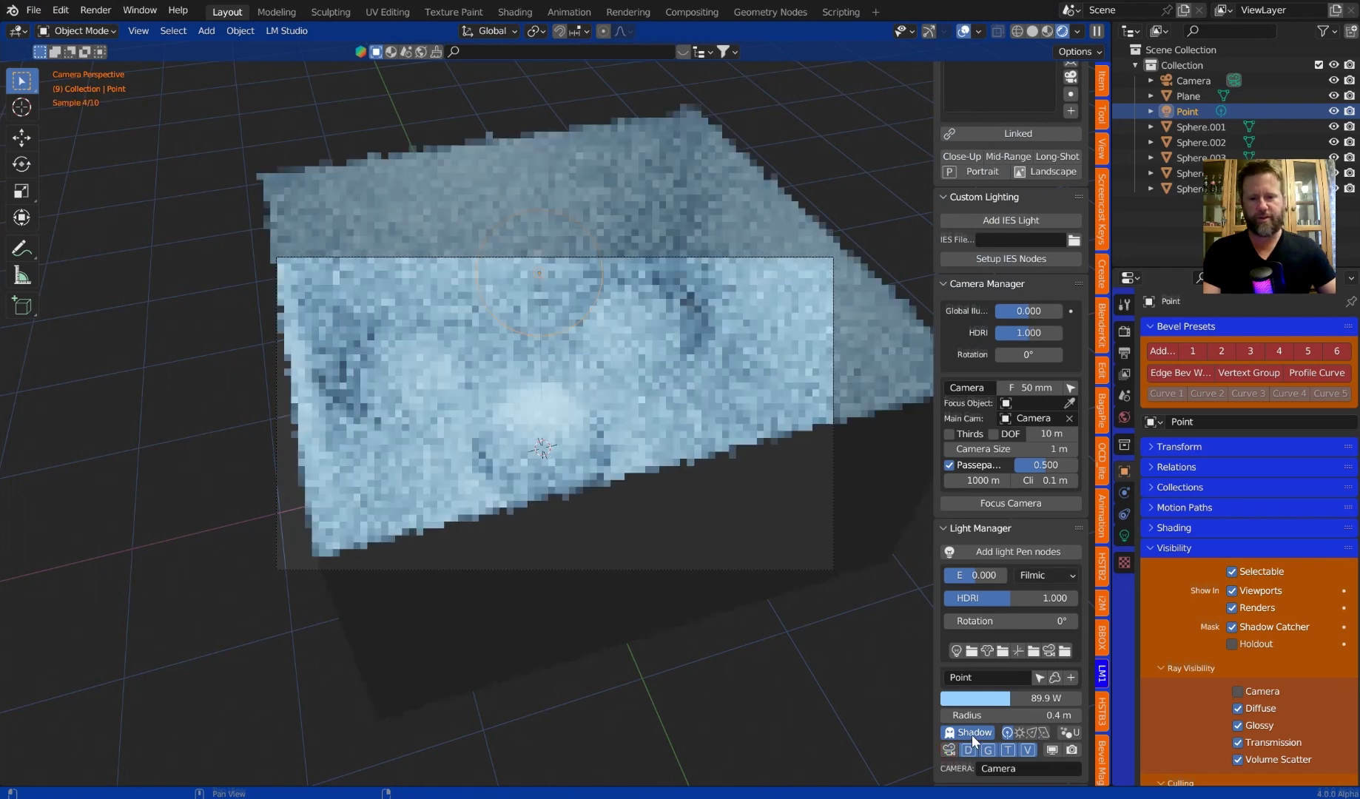
pyautogui.click(953, 750)
pyautogui.click(952, 750)
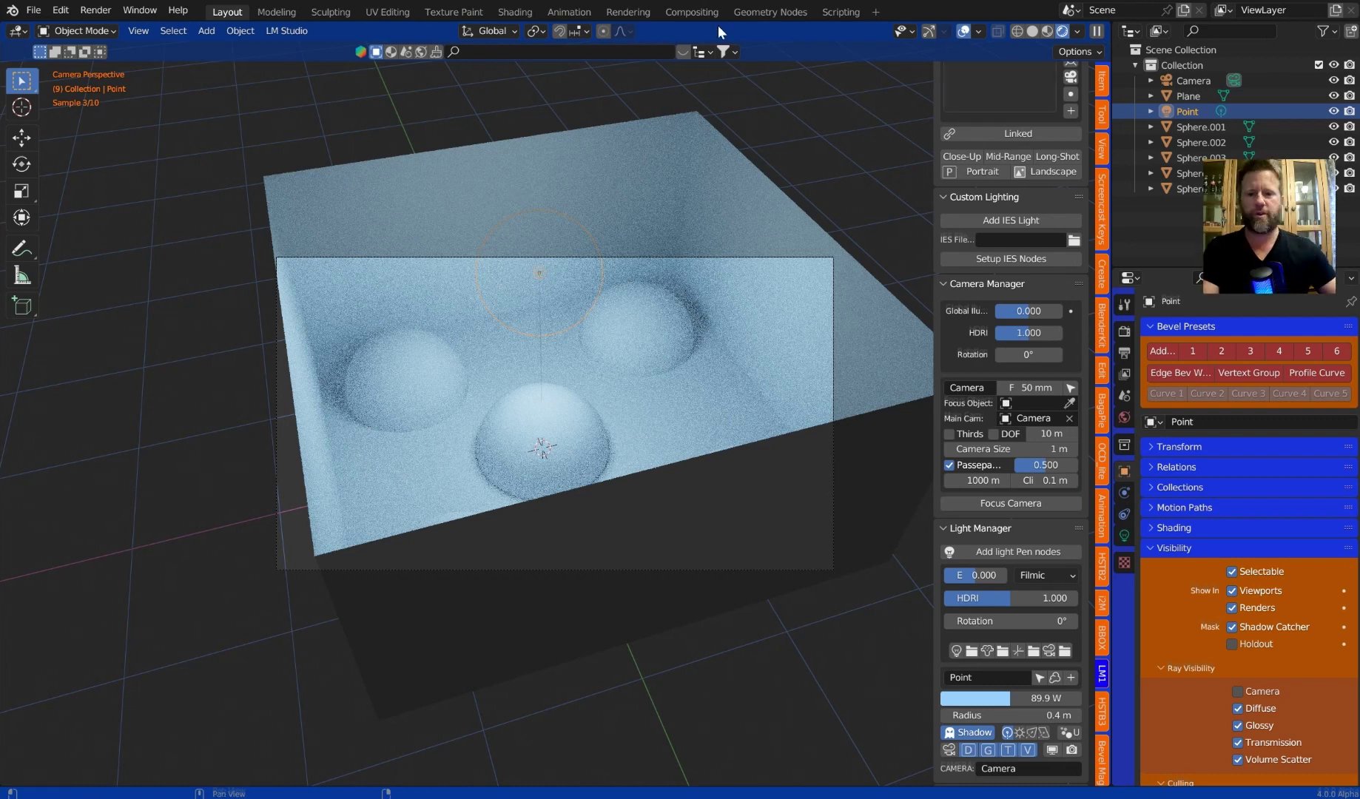
# - Render the image again with the light hidden and shift the render window down
pyautogui.click(95, 11)
pyautogui.click(127, 28)
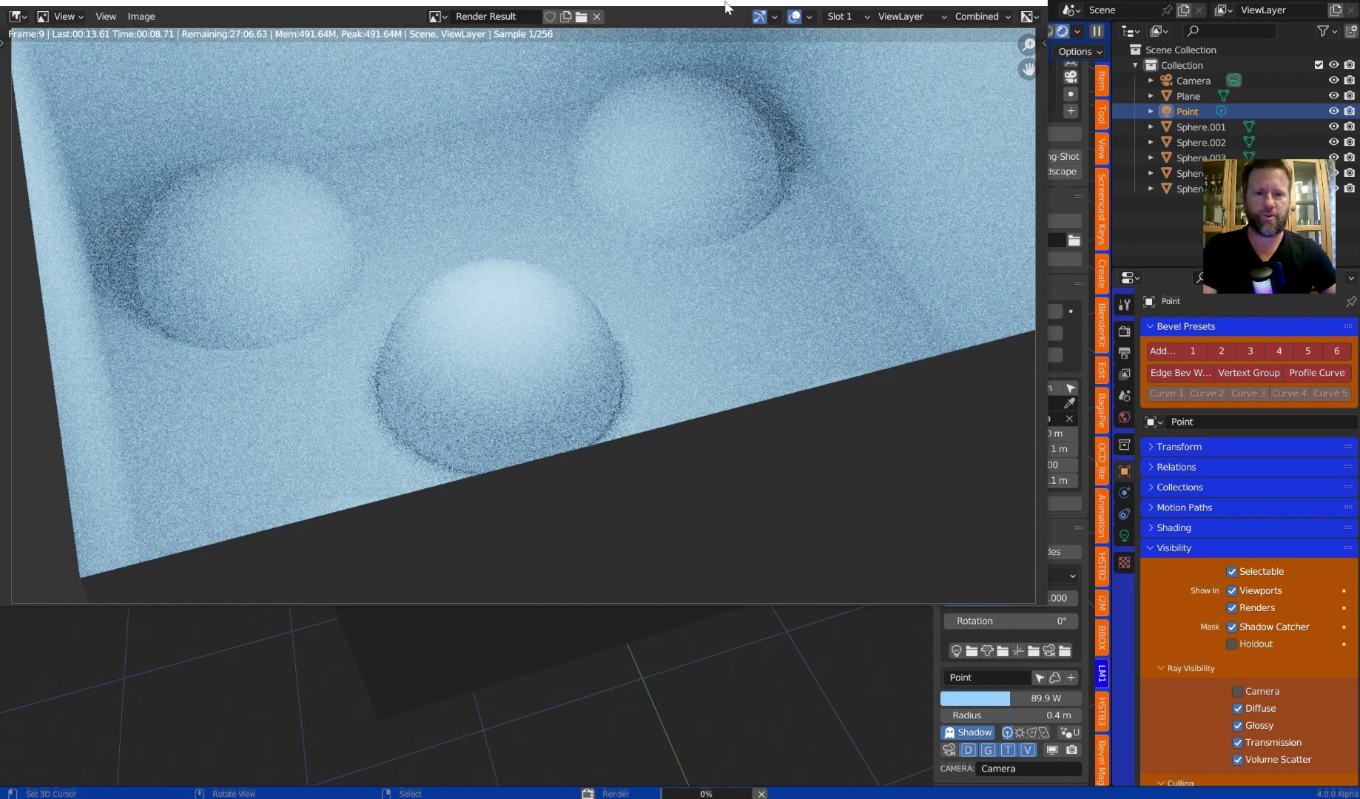
pyautogui.moveTo(726, 8); pyautogui.dragTo(738, 55)
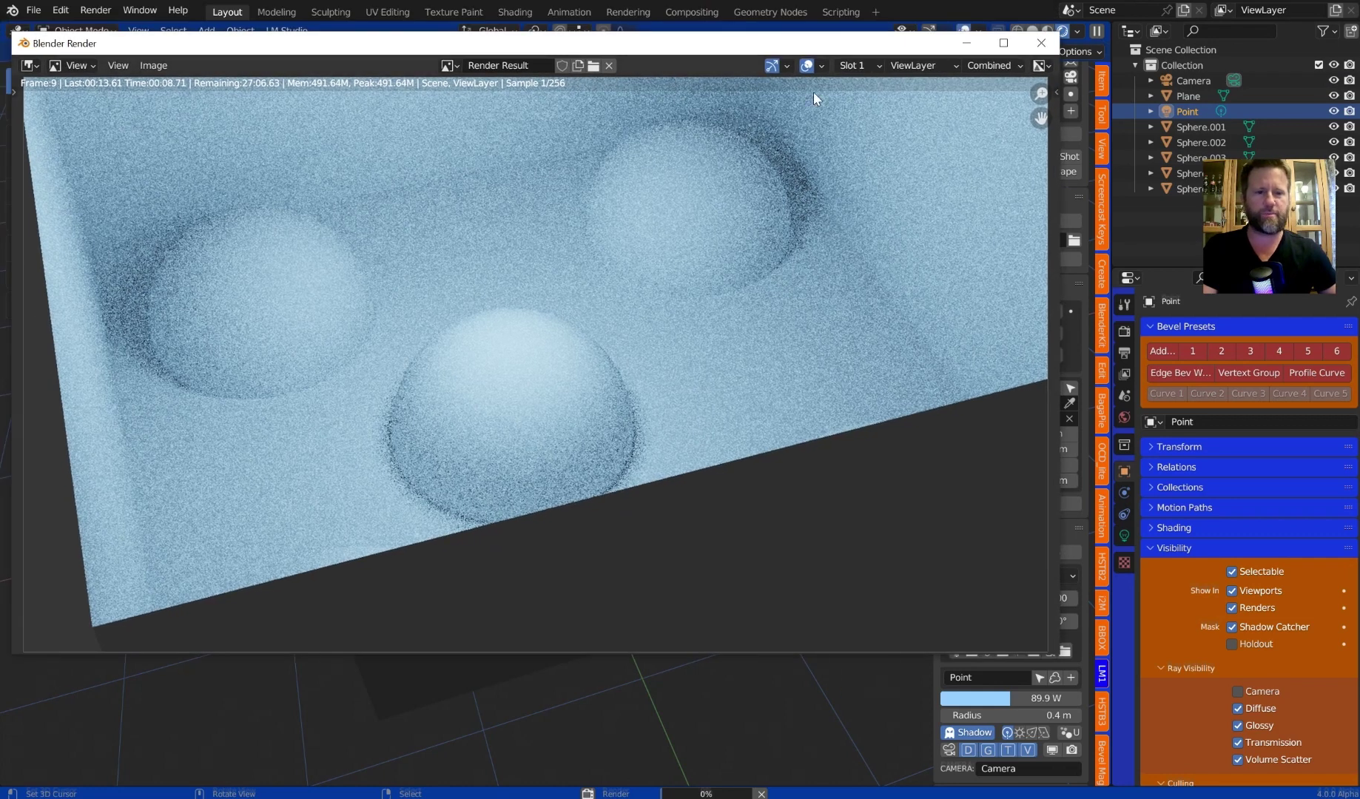
# - Close the render window and show the File Paths section of Preferences
pyautogui.click(1045, 46)
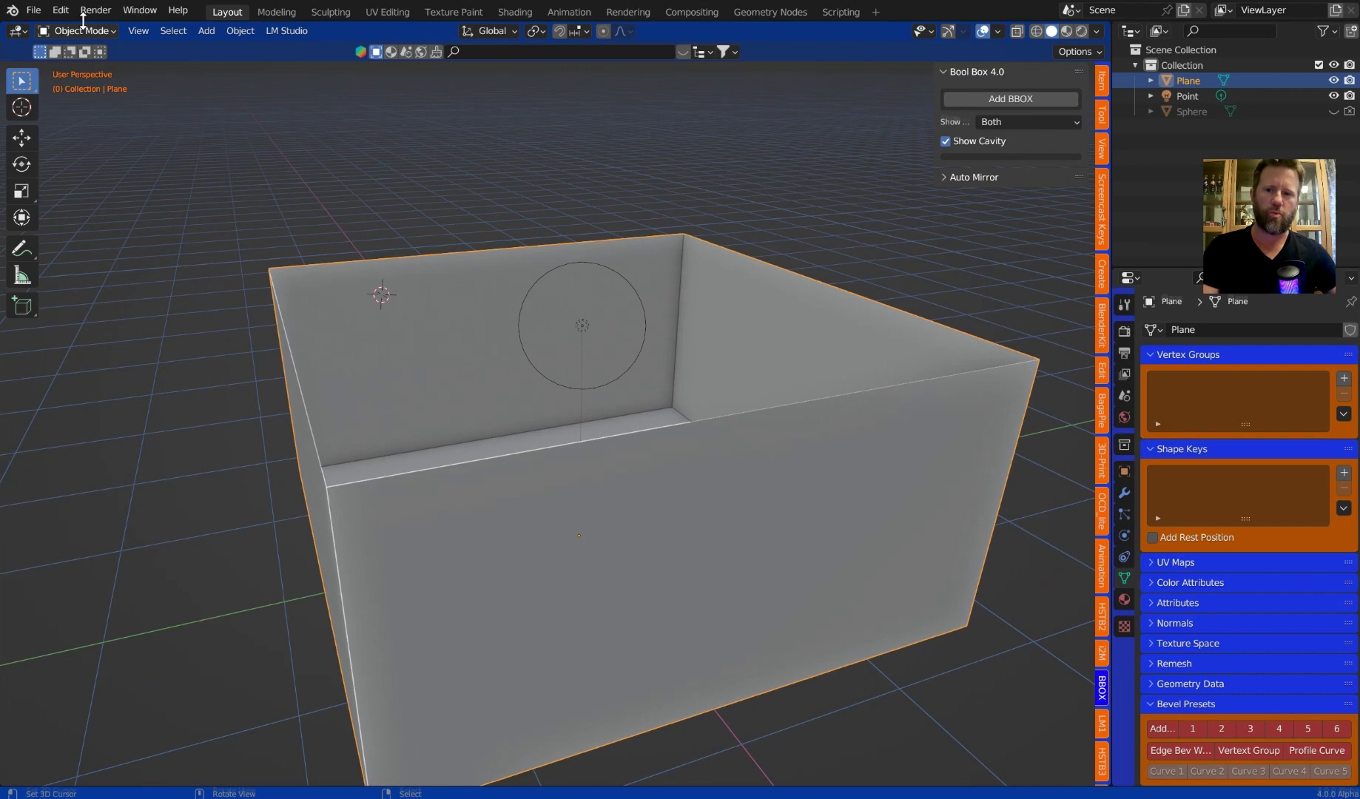
pyautogui.click(61, 14)
pyautogui.click(108, 248)
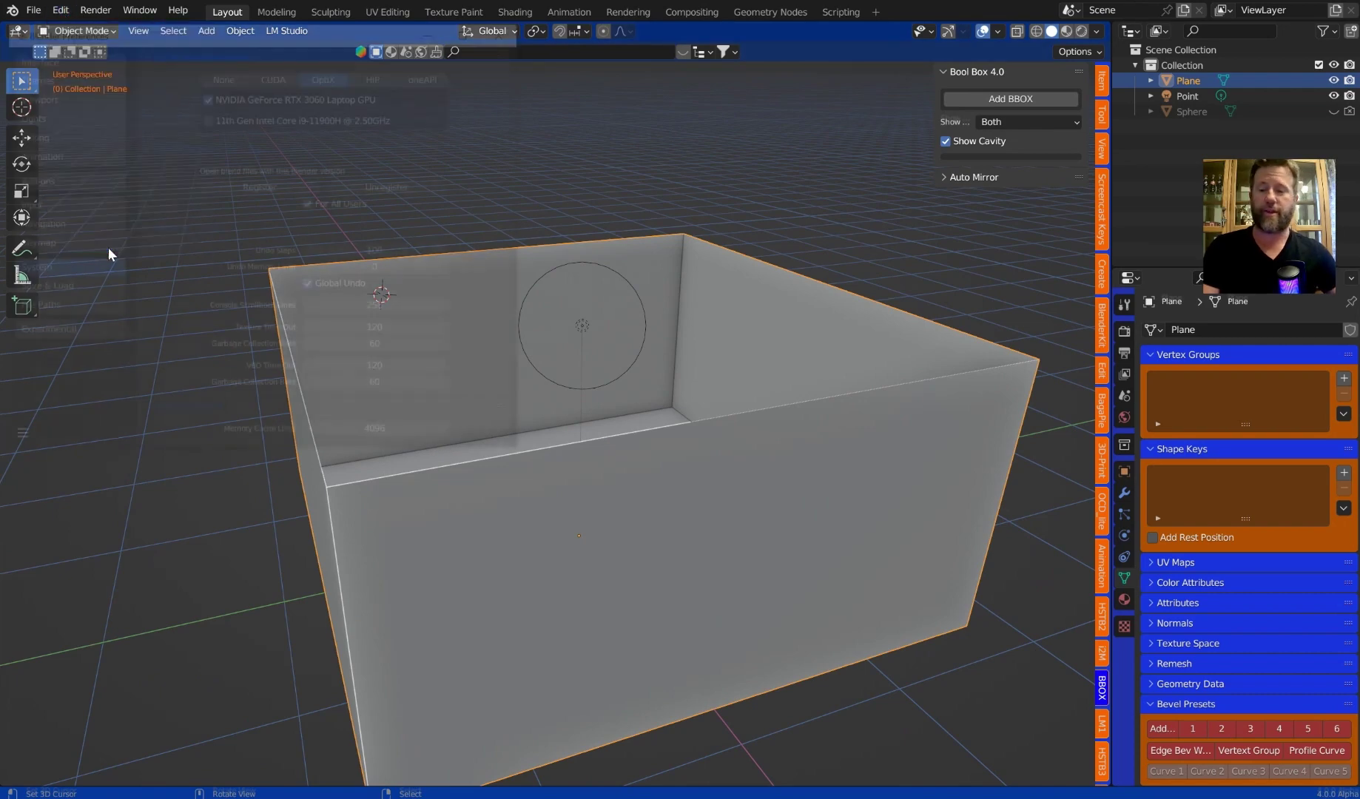
pyautogui.click(37, 306)
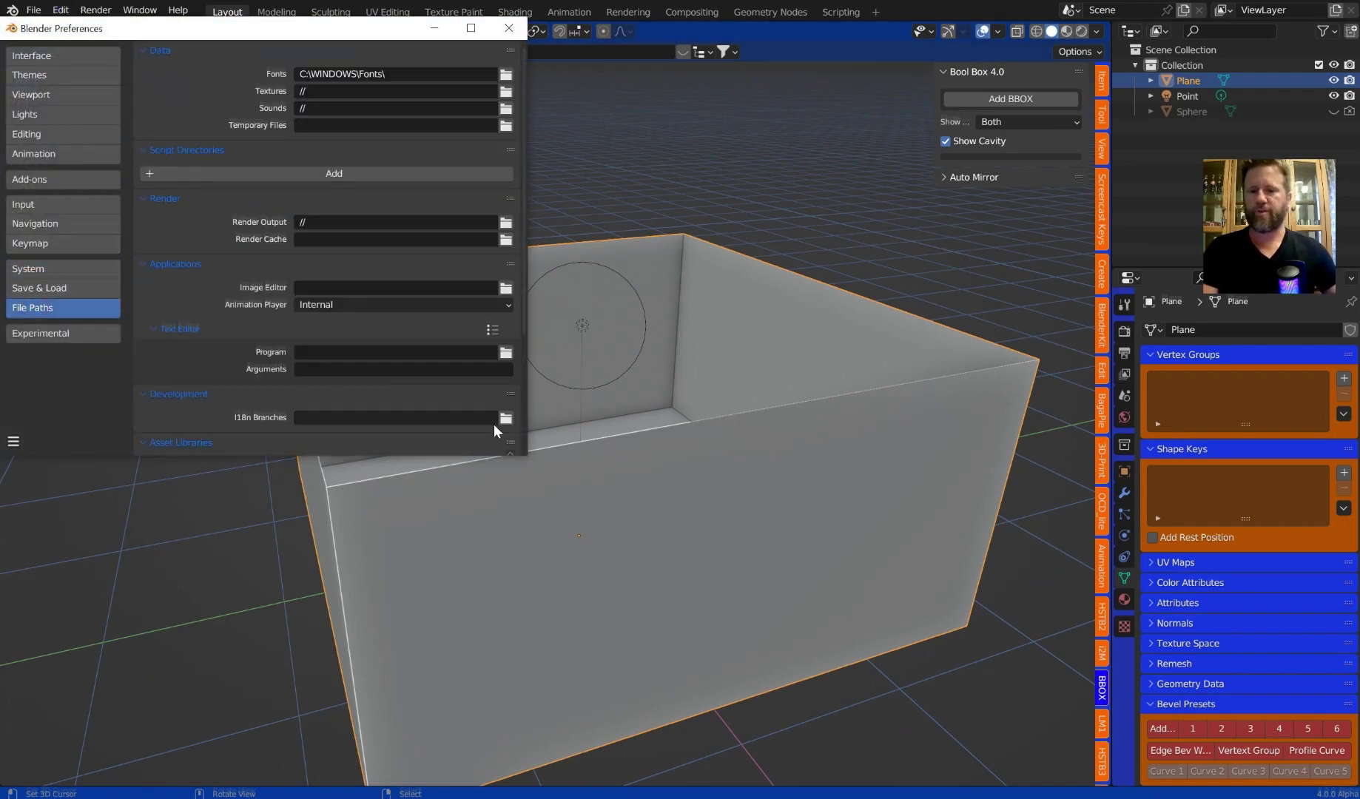
# - Enlarge the Preferences window, collapse Development paths, then close Preferences
pyautogui.moveTo(529, 463); pyautogui.dragTo(957, 679)
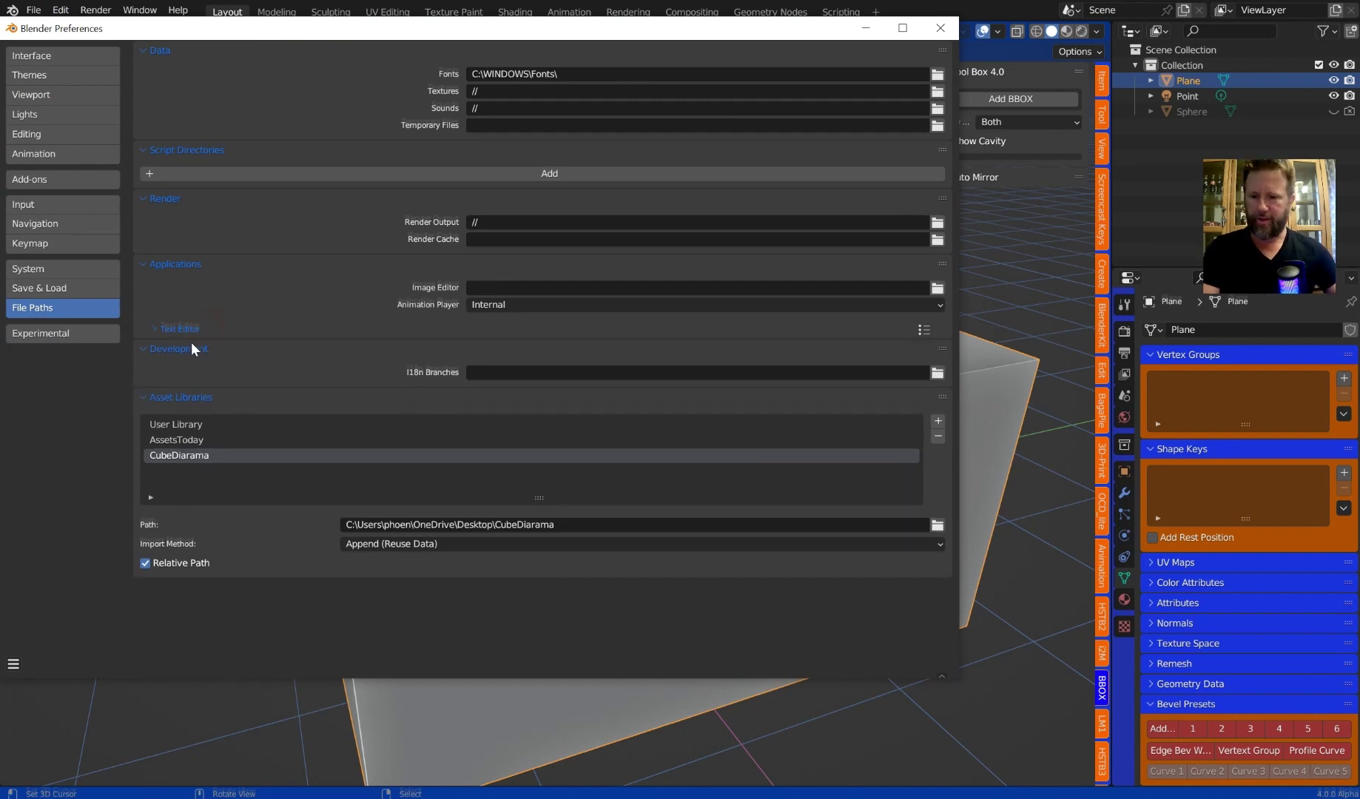
pyautogui.moveTo(186, 326); pyautogui.dragTo(158, 330)
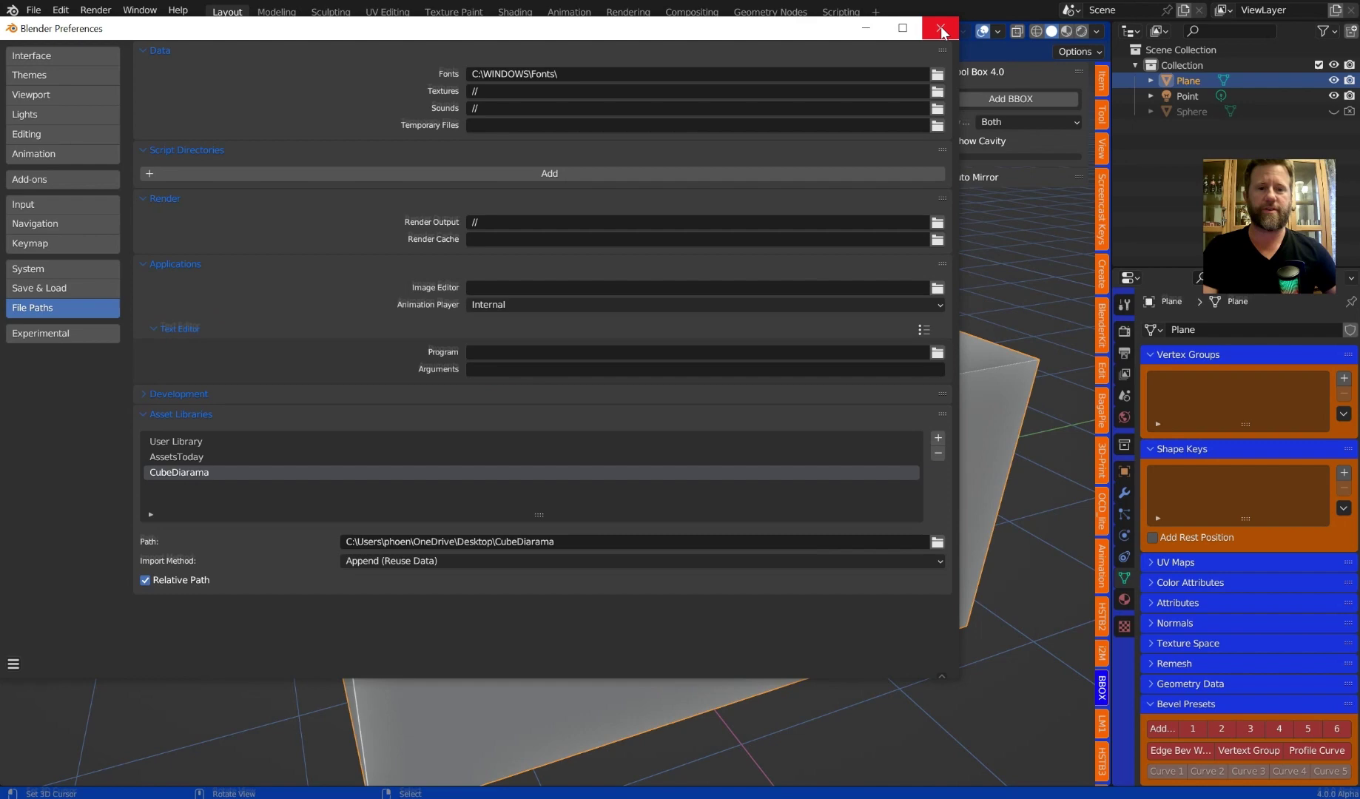
pyautogui.click(941, 31)
# - In the Scripting workspace, create a new text and load the Python Background Job template
pyautogui.click(841, 11)
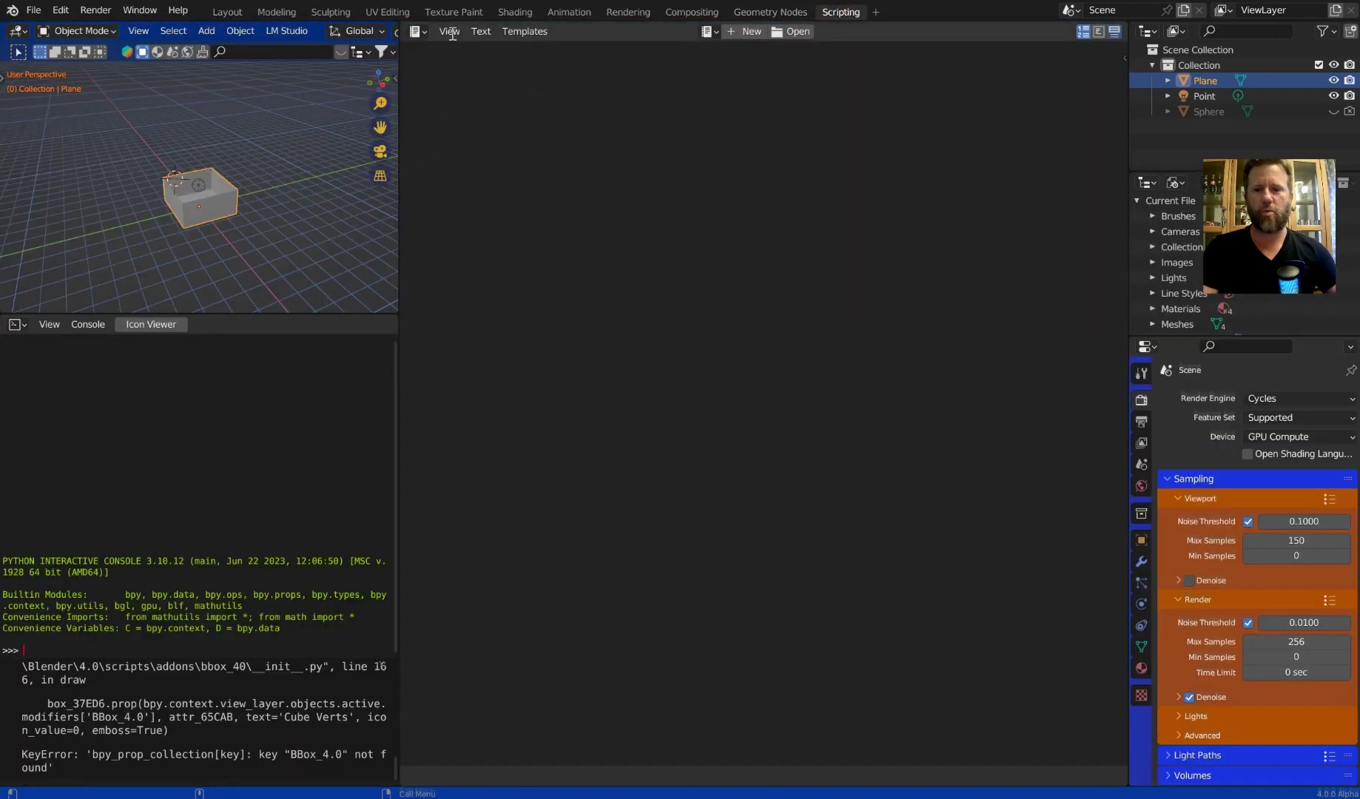
pyautogui.click(416, 31)
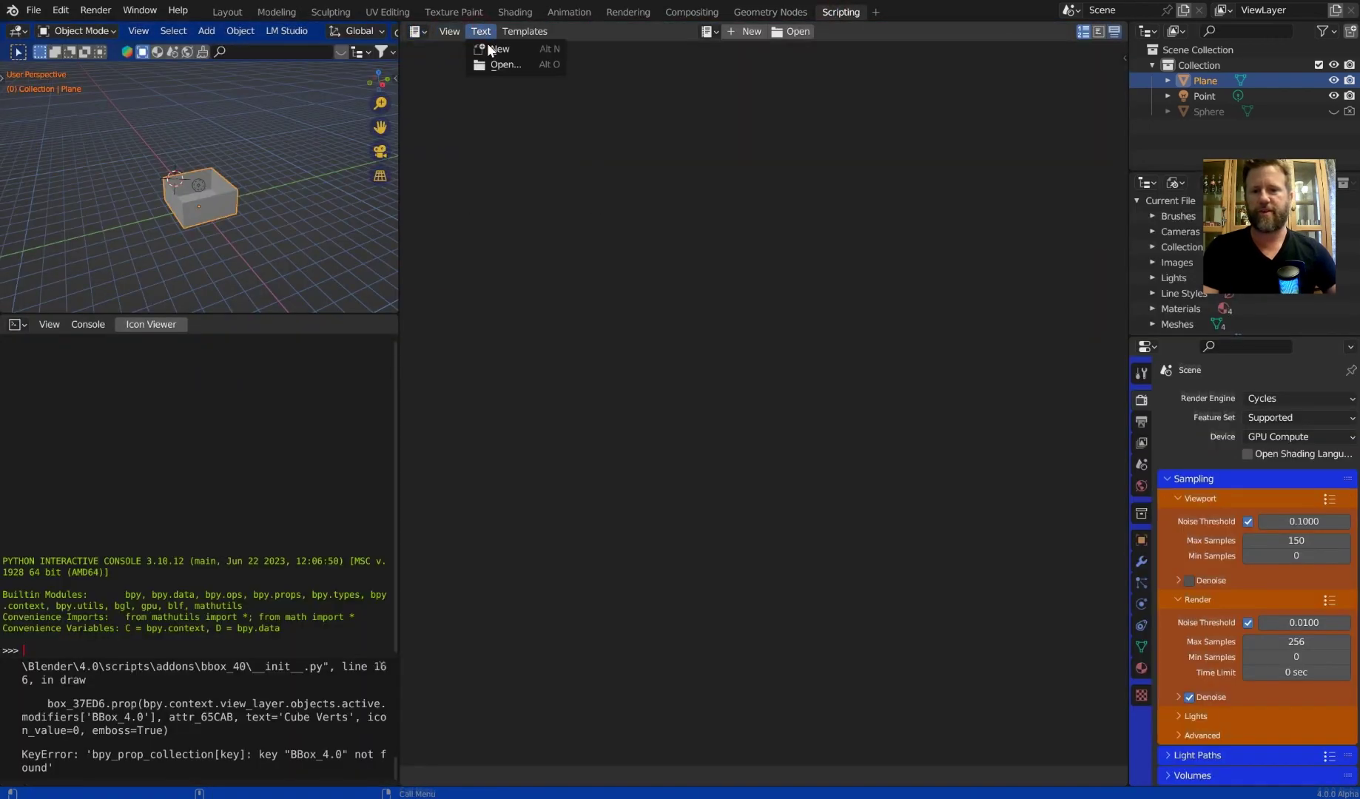
pyautogui.click(495, 49)
pyautogui.click(640, 35)
pyautogui.moveTo(680, 48)
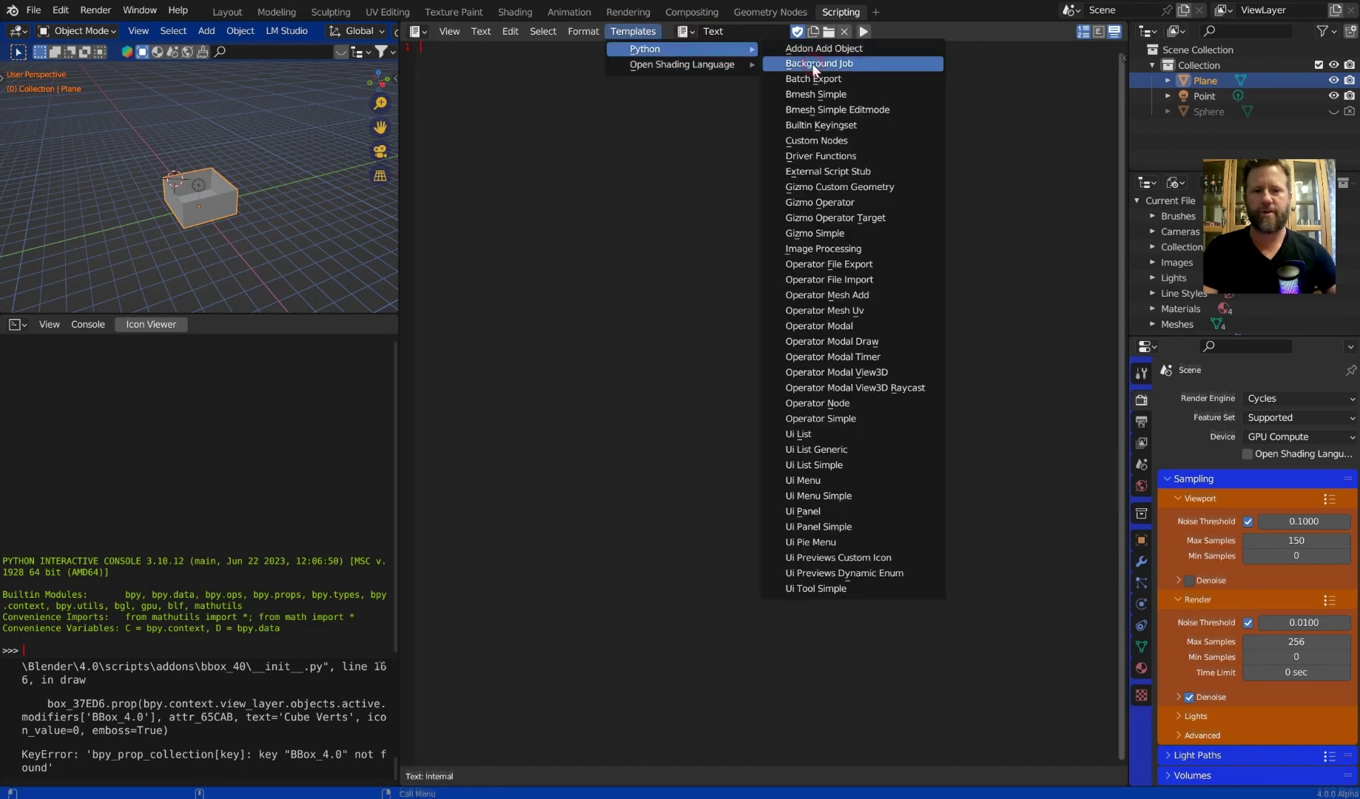
pyautogui.click(813, 64)
pyautogui.scroll(-5, 730, 235)
pyautogui.scroll(-5, 723, 258)
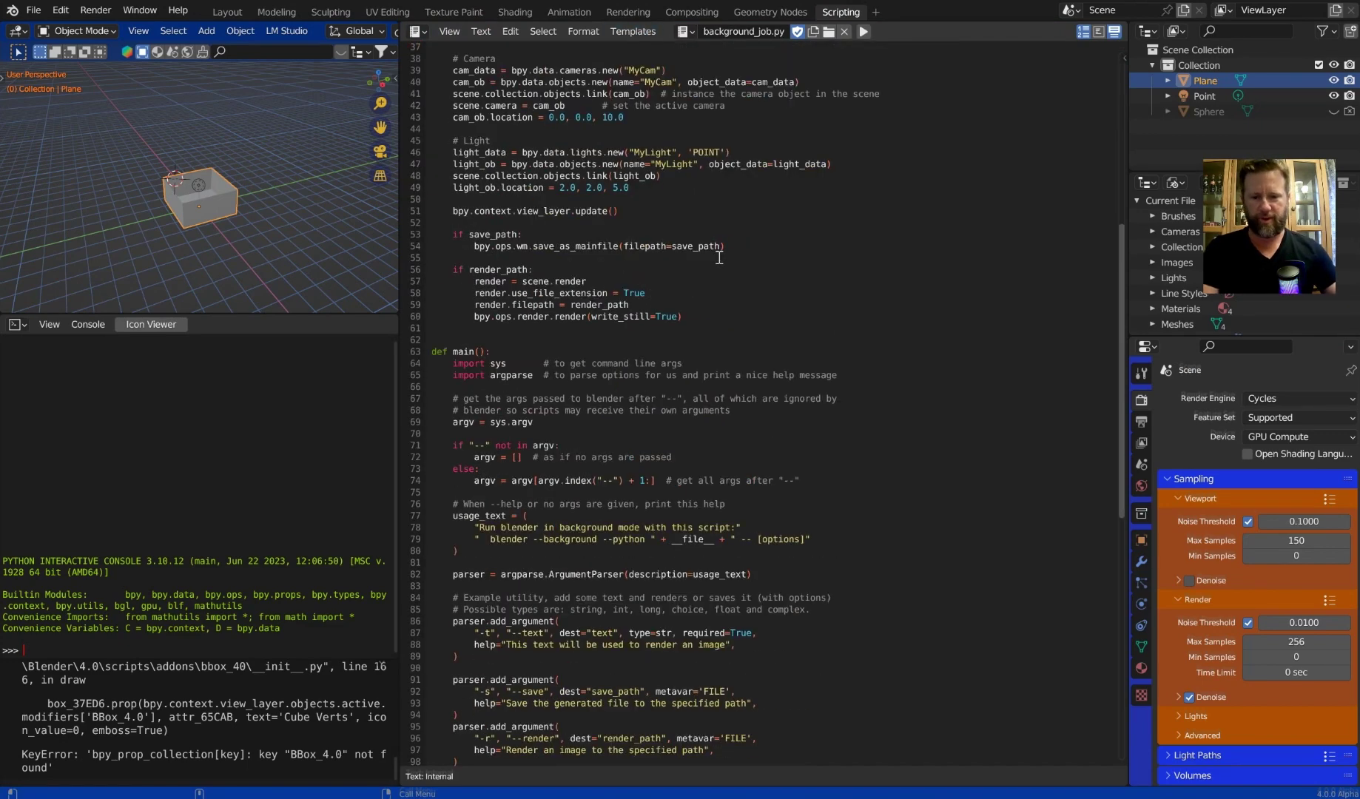
pyautogui.scroll(-5, 714, 284)
pyautogui.scroll(-5, 707, 307)
pyautogui.scroll(8, 637, 266)
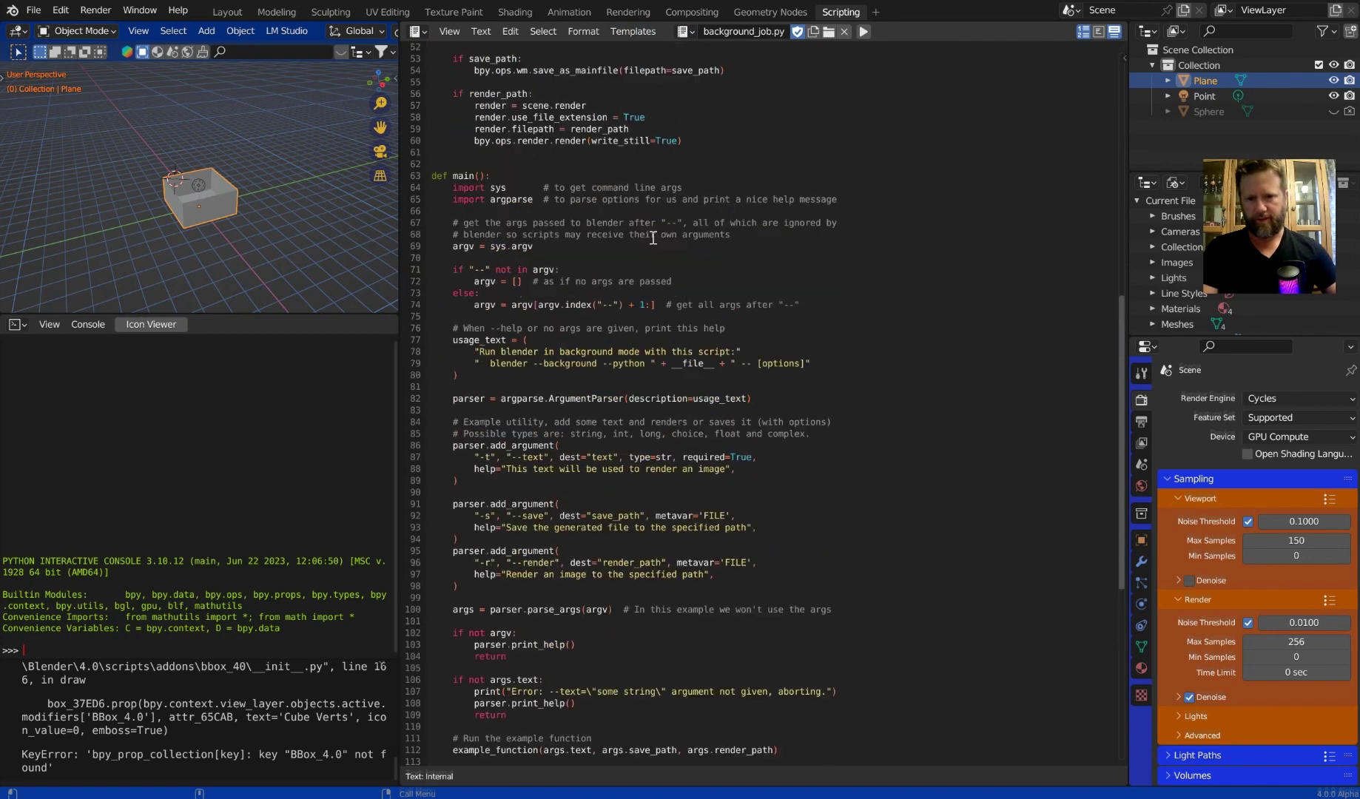
pyautogui.scroll(2, 650, 202)
pyautogui.scroll(3, 650, 197)
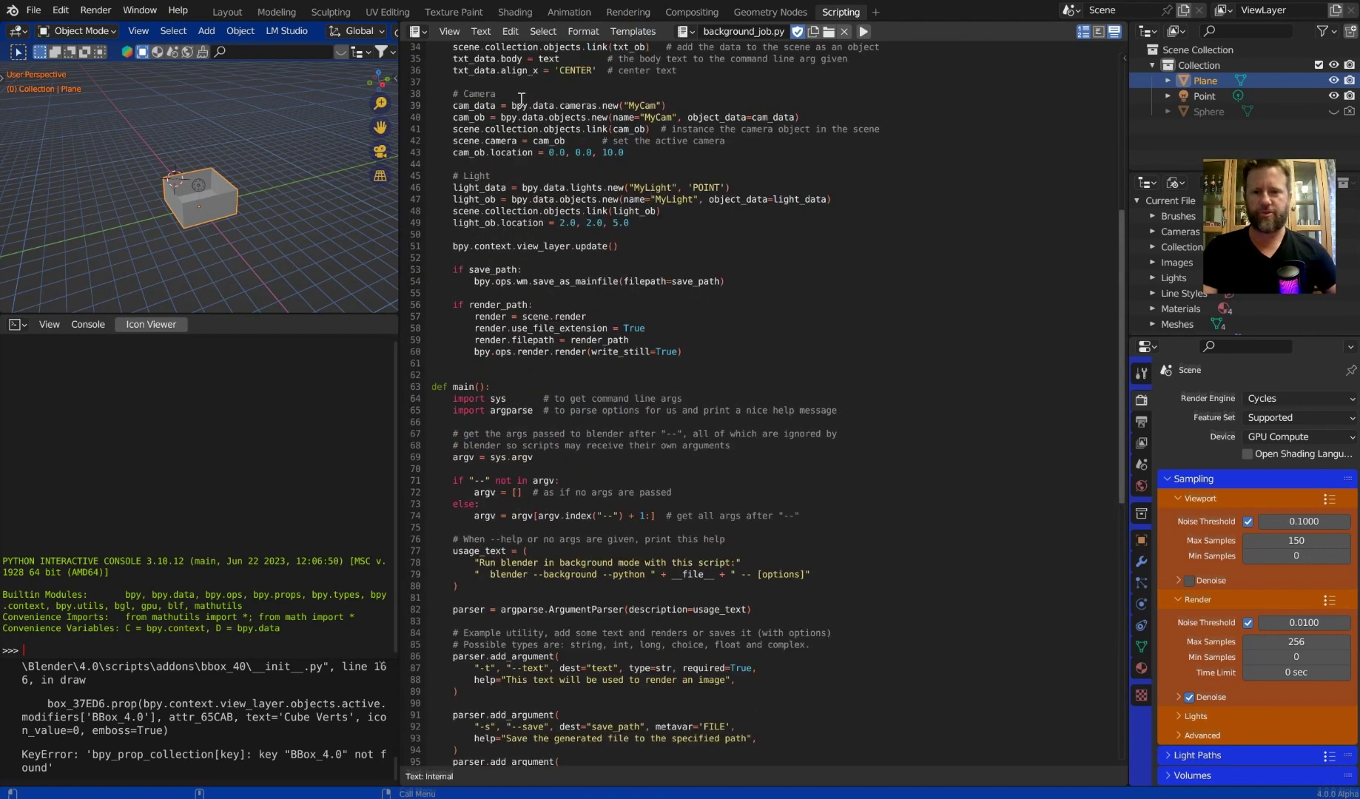
pyautogui.scroll(5, 531, 108)
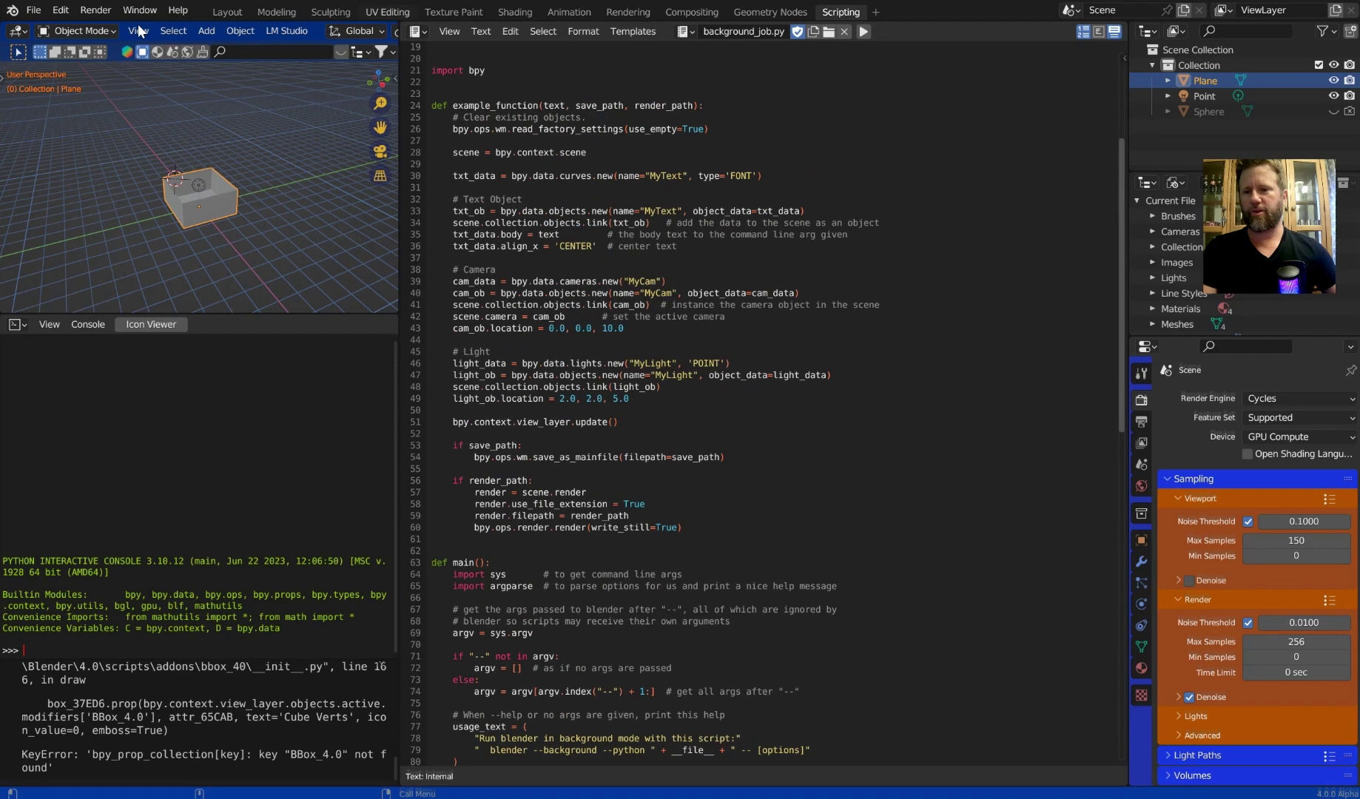